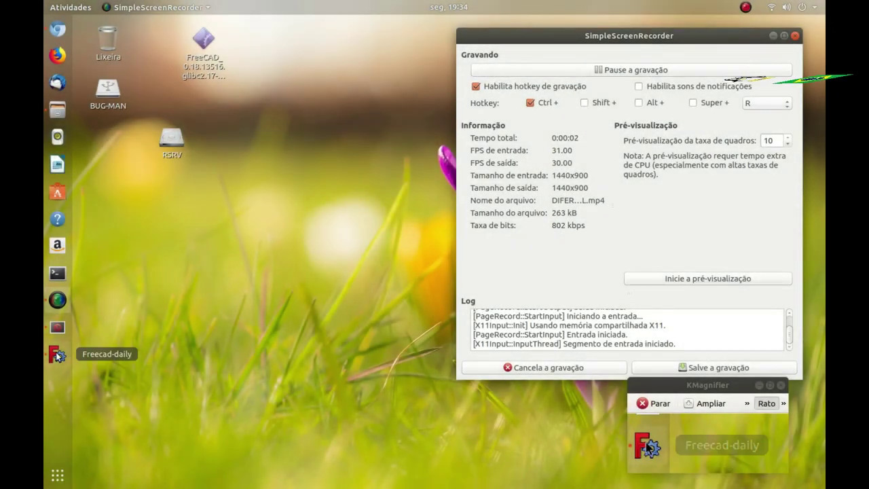
Launch FreeCAD and import DIFERENCIAL-3.FCStd with Assembly 2 into a maximized isometric view
{"action": "left_click", "coordinate": [58, 354]}
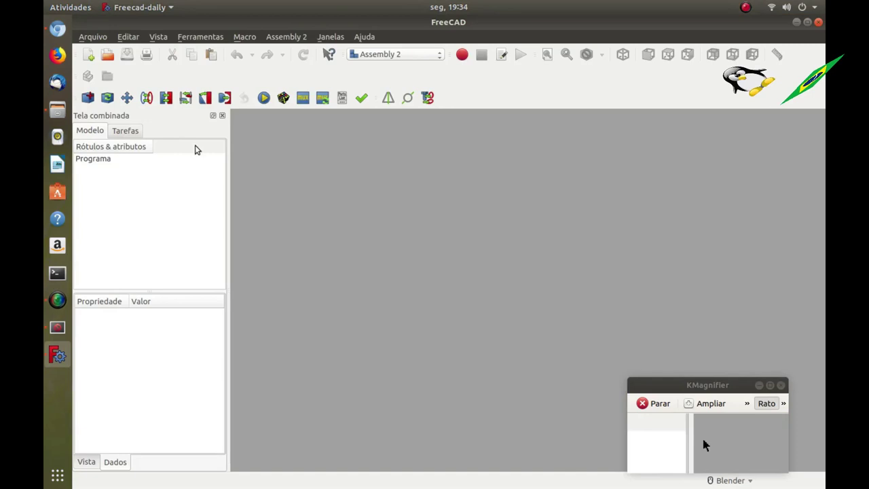
{"action": "left_click", "coordinate": [87, 97]}
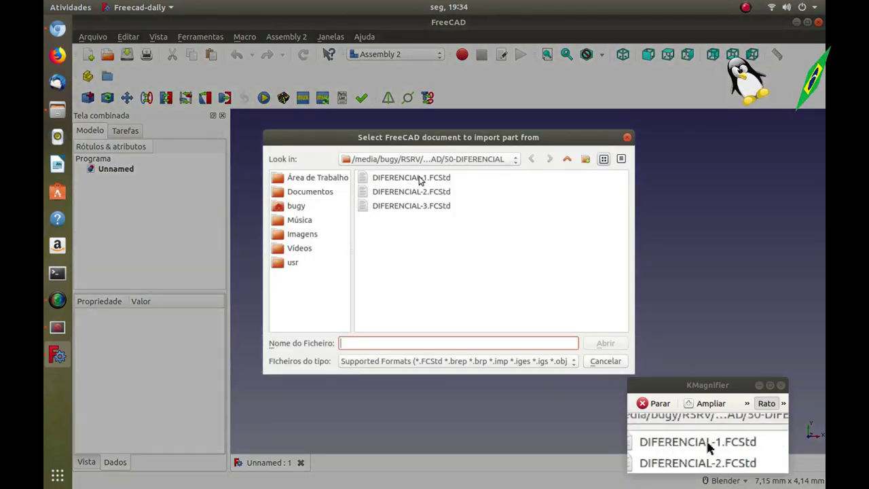
{"action": "left_click", "coordinate": [410, 205]}
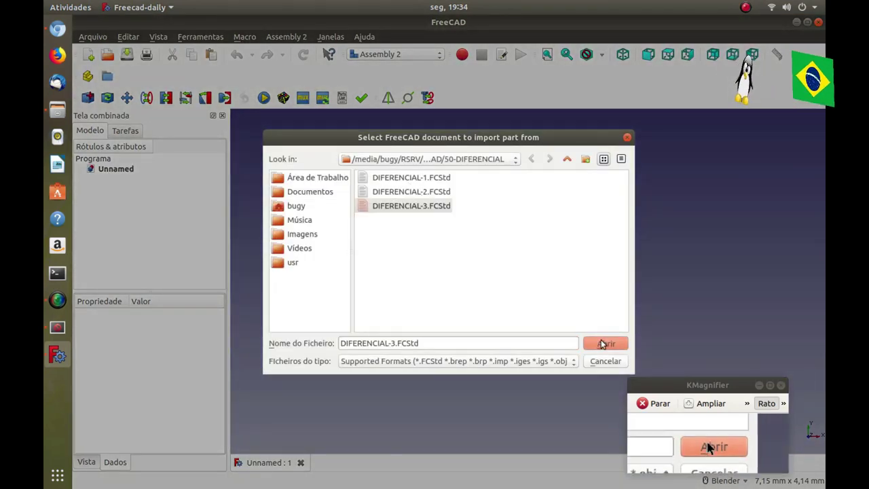
{"action": "left_click", "coordinate": [604, 343]}
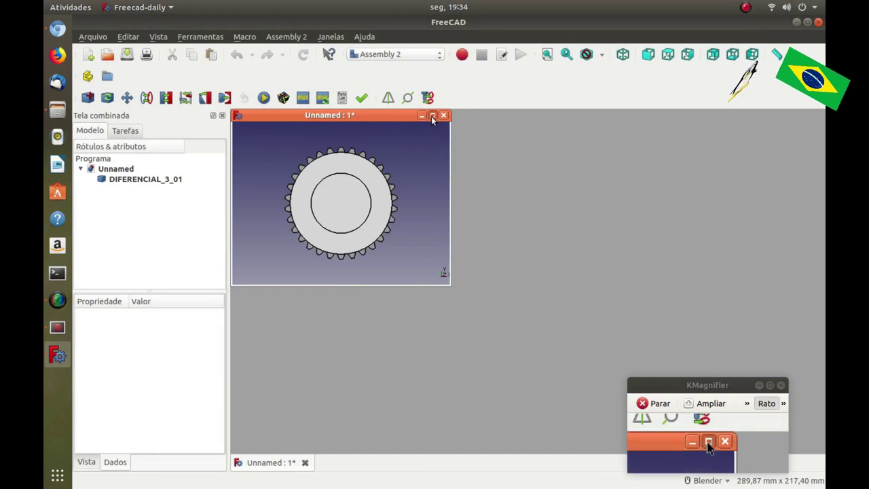
{"action": "left_click", "coordinate": [434, 112]}
{"action": "key", "text": "0"}
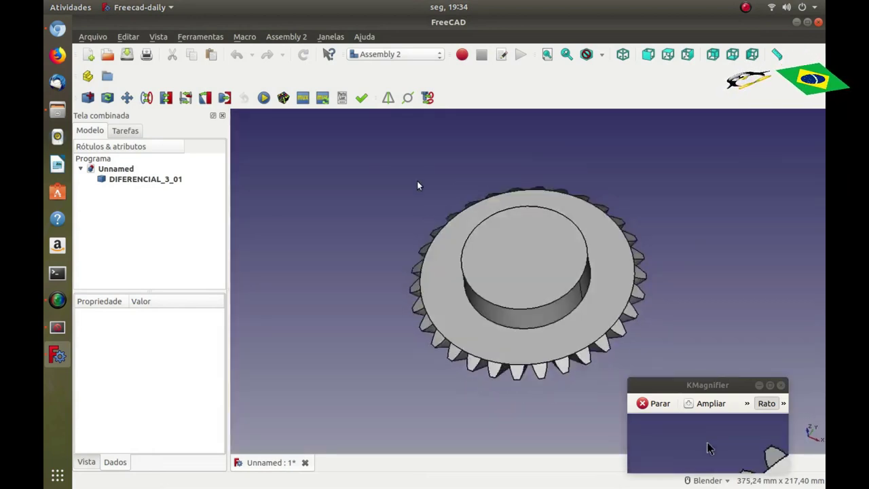
{"action": "scroll", "coordinate": [437, 194], "scroll_direction": "down", "scroll_amount": 3}
{"action": "scroll", "coordinate": [533, 315], "scroll_direction": "up", "scroll_amount": 2}
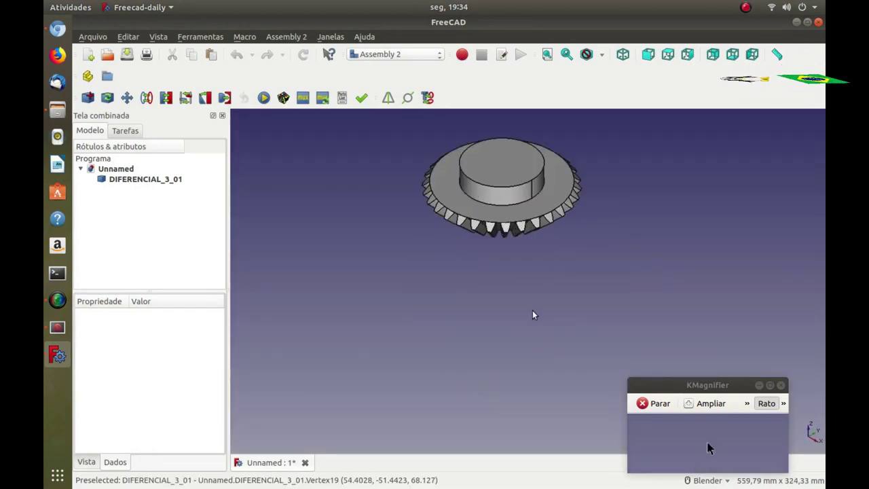
Set the DIFERENCIAL_3_01 gear's placement angle to 18°
{"action": "left_click", "coordinate": [162, 186]}
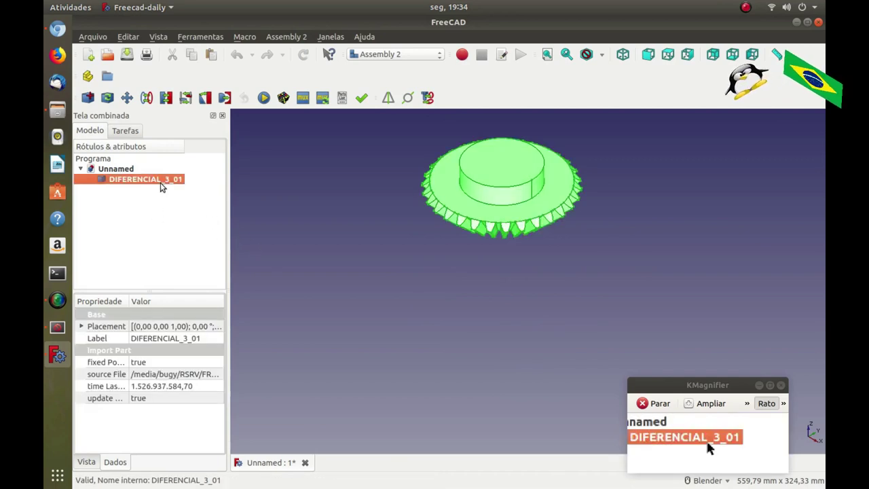
{"action": "left_click", "coordinate": [83, 326]}
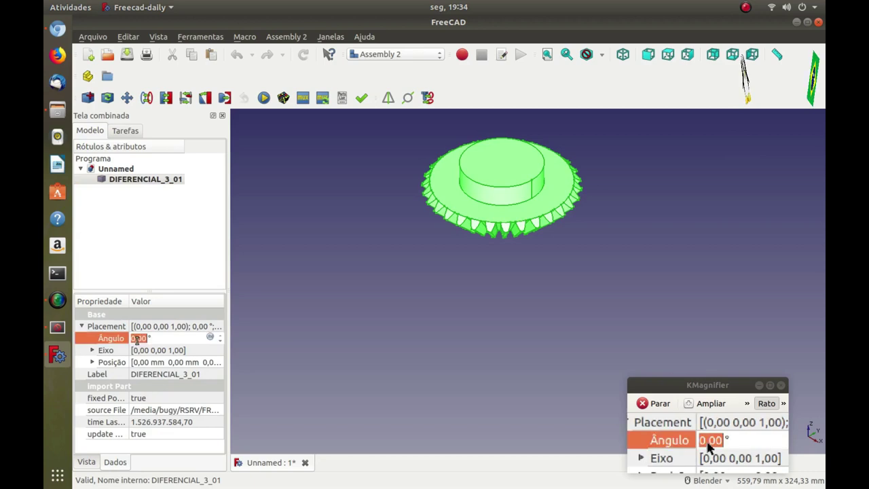
{"action": "key", "text": "Return"}
{"action": "left_click", "coordinate": [290, 249]}
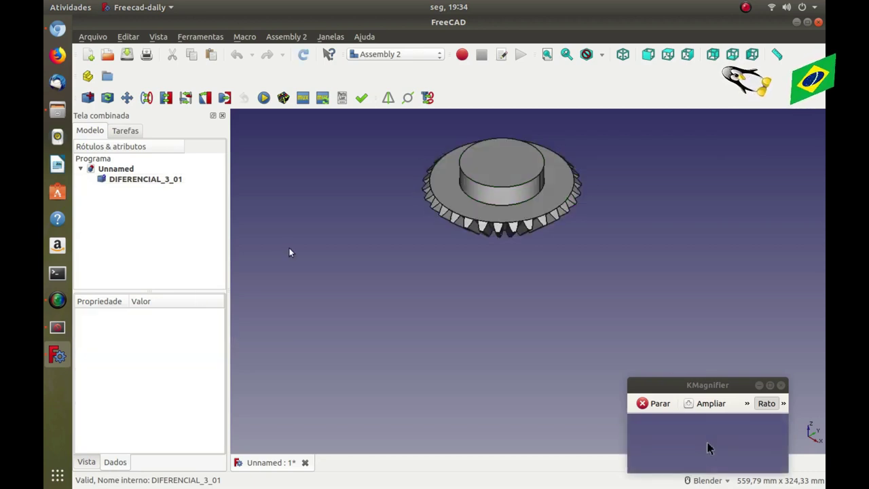
{"action": "left_click", "coordinate": [144, 180]}
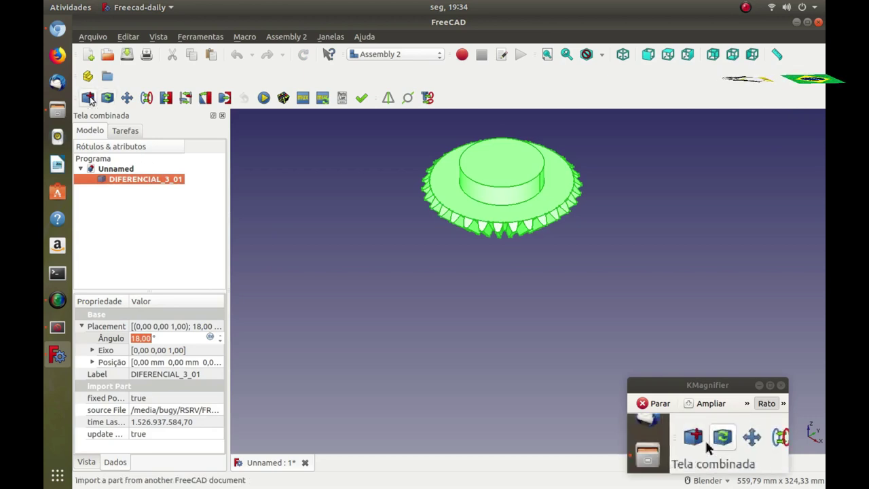
Import DIFERENCIAL-3.FCStd a second time into a maximized view
{"action": "left_click", "coordinate": [251, 175]}
{"action": "left_click", "coordinate": [88, 97]}
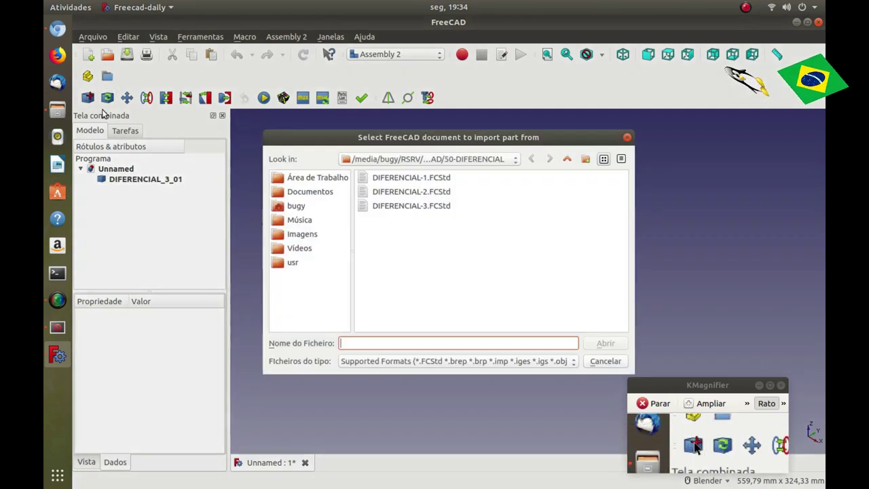
{"action": "left_click", "coordinate": [399, 206]}
{"action": "left_click", "coordinate": [605, 343]}
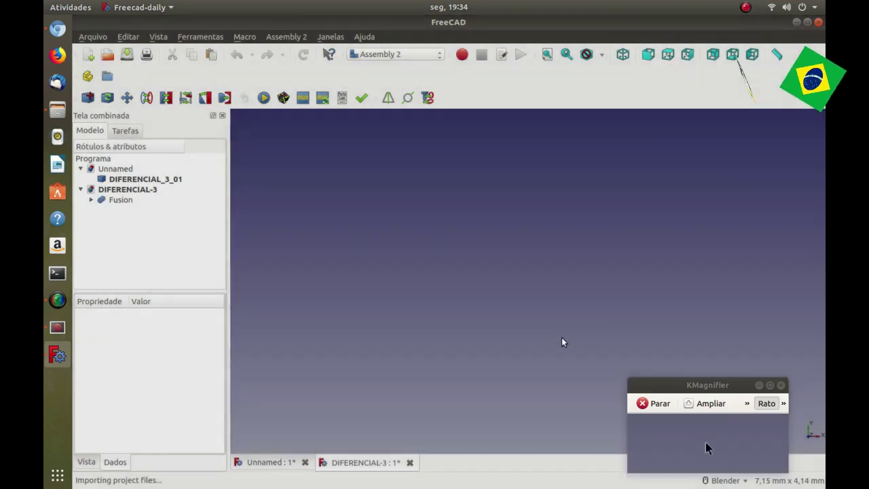
{"action": "left_click", "coordinate": [433, 115]}
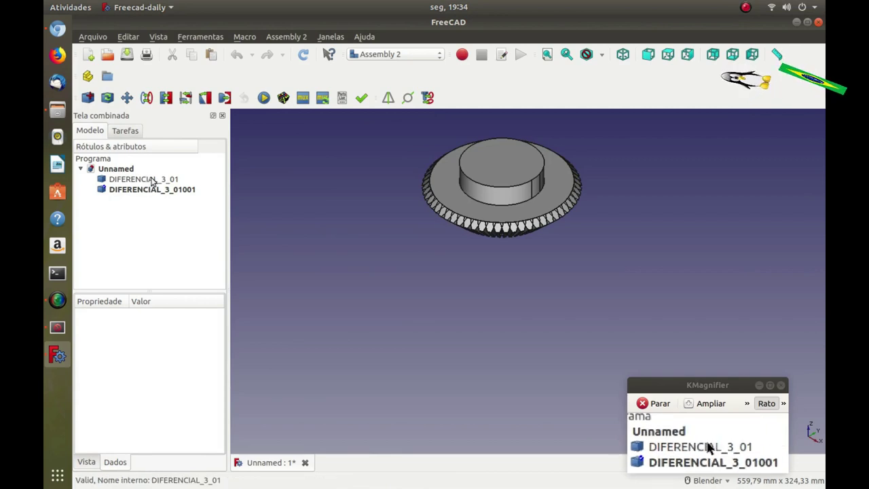
Rotate DIFERENCIAL_3_01001 by -90° with Transform so it meshes at right angles
{"action": "left_click", "coordinate": [173, 195]}
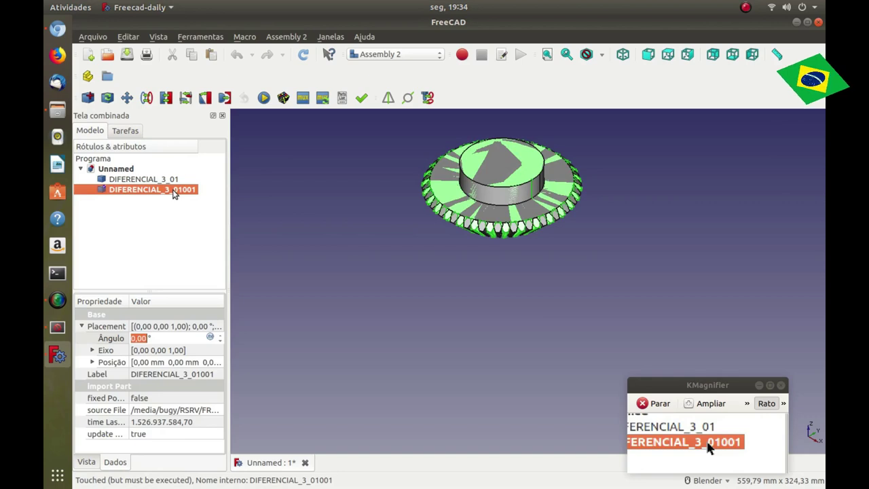
{"action": "key", "text": "2"}
{"action": "key", "text": "1"}
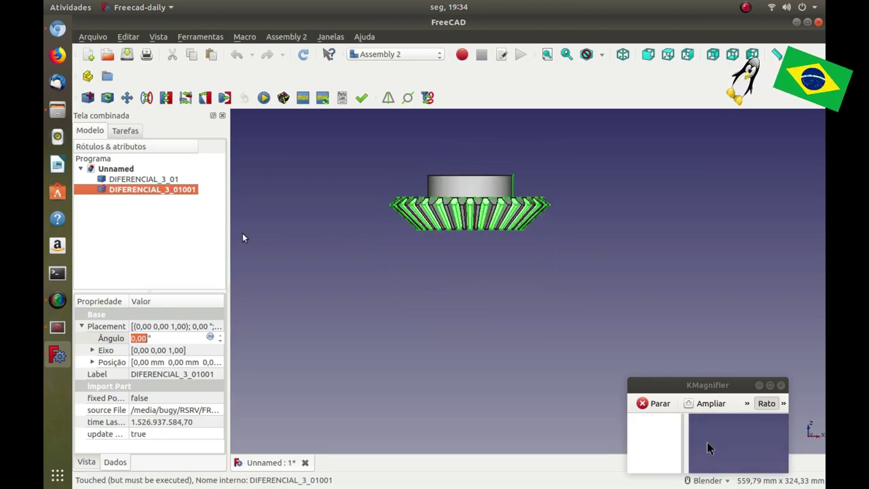
{"action": "double_click", "coordinate": [166, 187]}
{"action": "left_click_drag", "start_coordinate": [518, 230], "coordinate": [424, 238]}
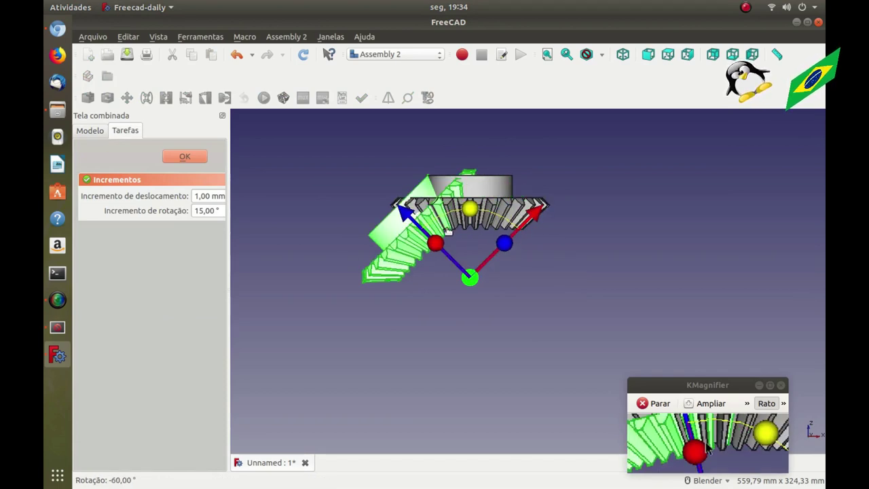
{"action": "left_click", "coordinate": [184, 157]}
{"action": "key", "text": "2"}
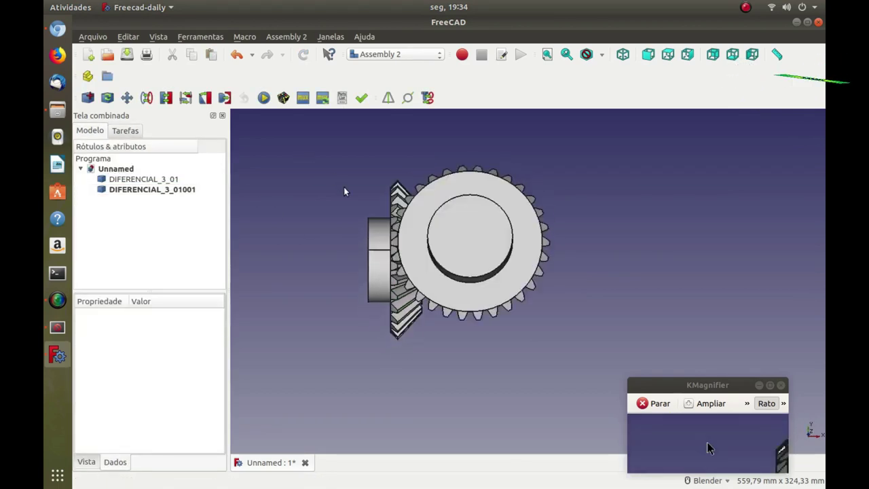
{"action": "key", "text": "0"}
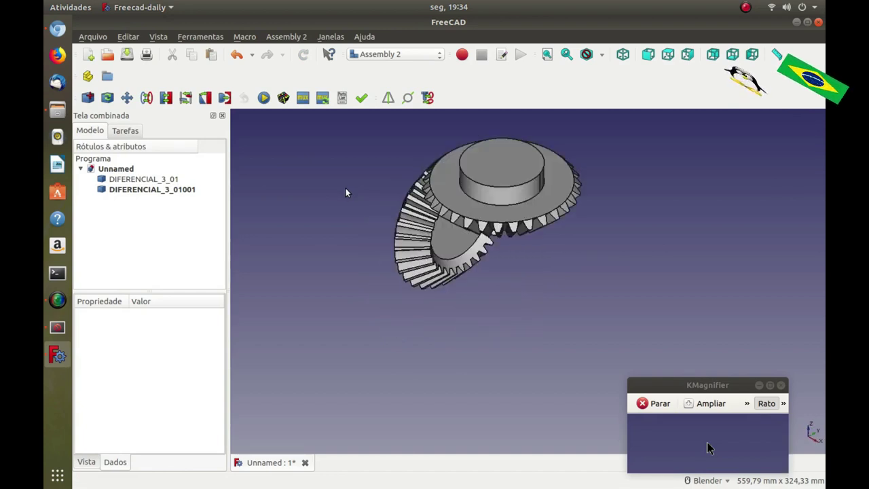
{"action": "scroll", "coordinate": [449, 366], "scroll_direction": "down", "scroll_amount": 2}
{"action": "key", "text": "1"}
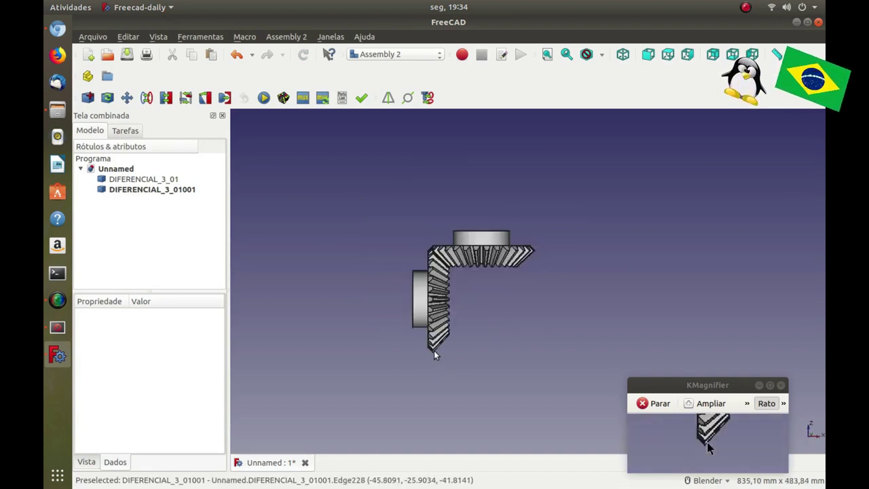
In the Draft workbench, clone both gears into DIFERENCIAL_3_01002 and DIFERENCIAL_3_01003
{"action": "left_click", "coordinate": [406, 54]}
{"action": "left_click", "coordinate": [402, 80]}
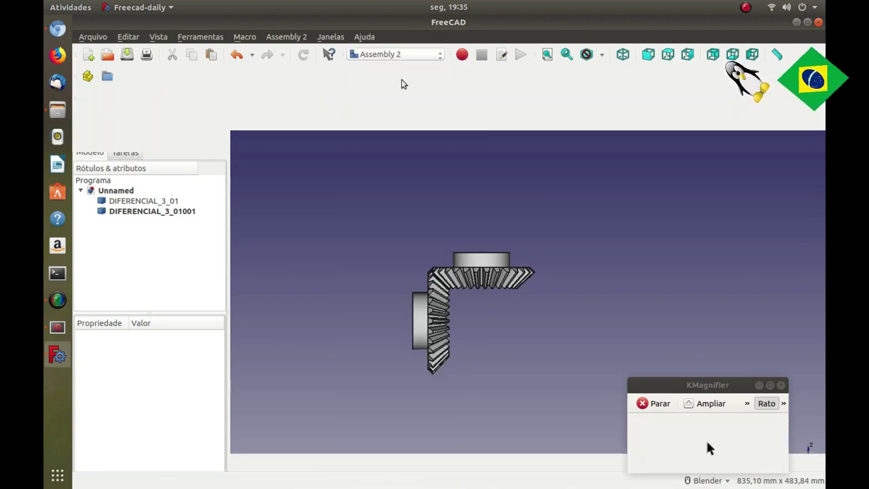
{"action": "left_click", "coordinate": [150, 203]}
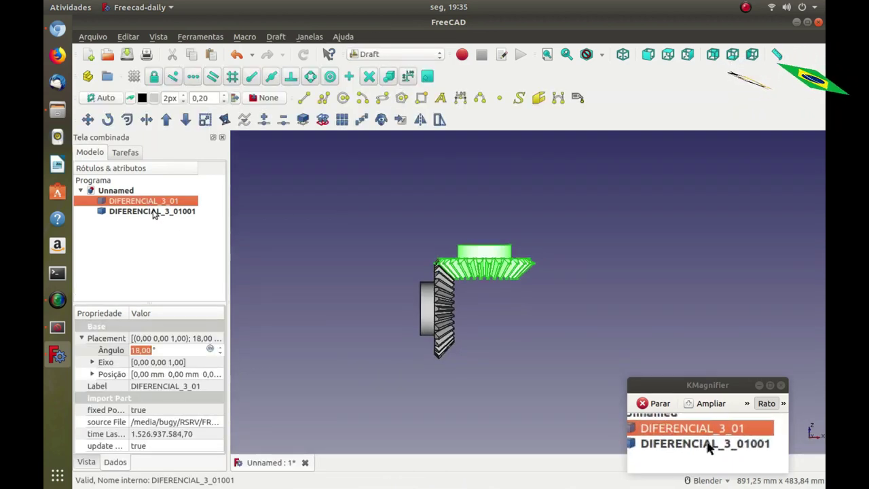
{"action": "left_click", "coordinate": [382, 121]}
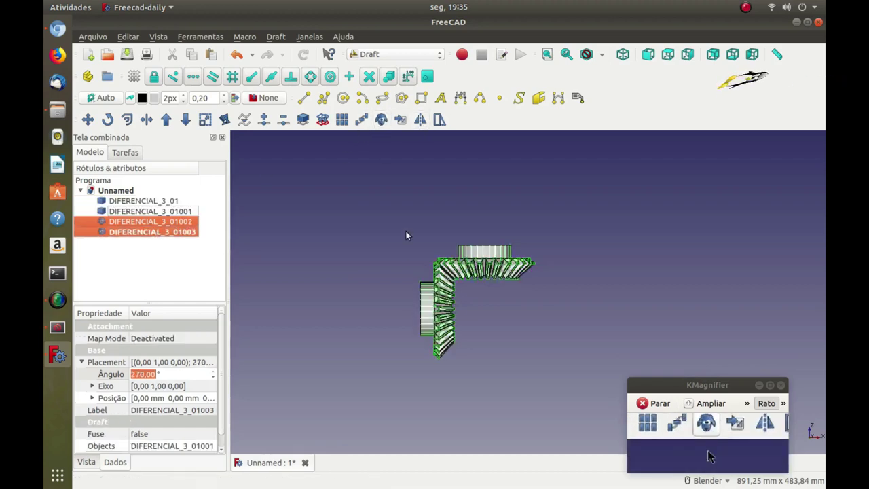
{"action": "left_click", "coordinate": [379, 277]}
{"action": "key", "text": "0"}
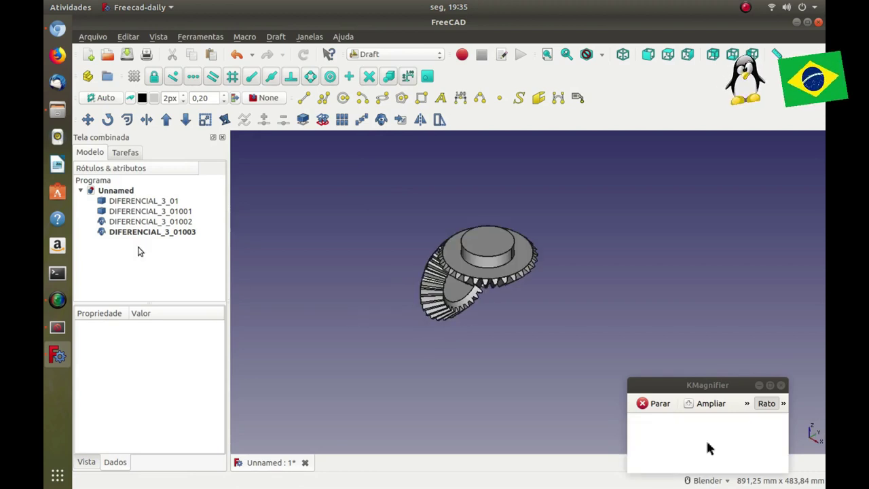
Select clone DIFERENCIAL_3_01002 and start a Transform on it from the side view
{"action": "left_click", "coordinate": [148, 223]}
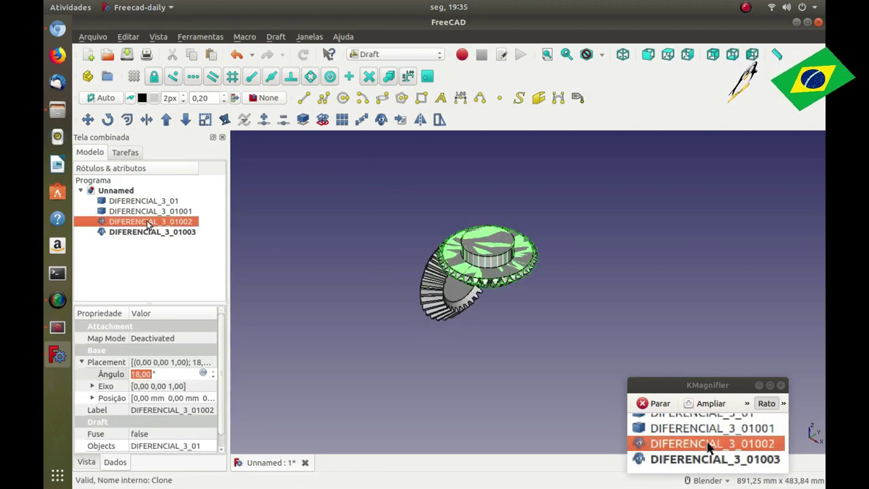
{"action": "key", "text": "1"}
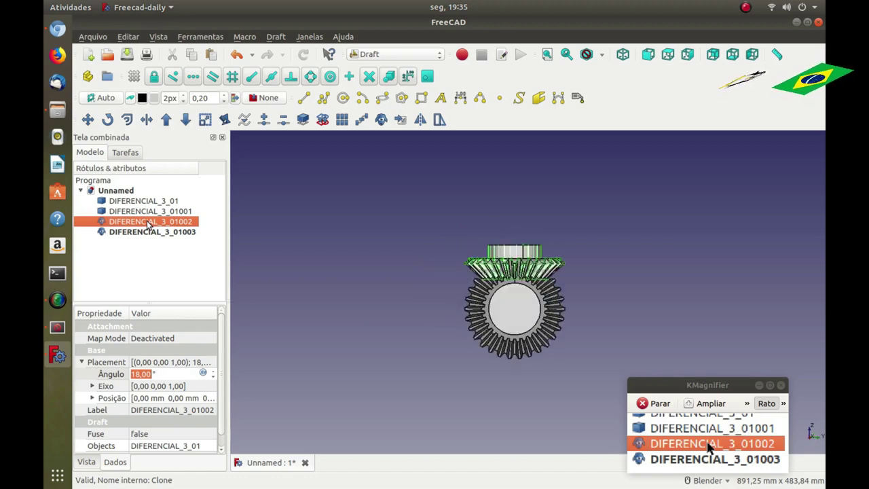
{"action": "key", "text": "3"}
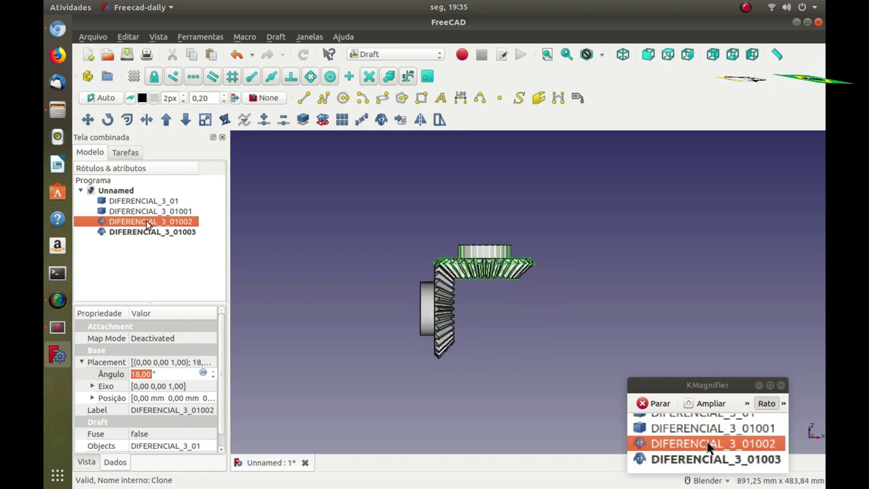
{"action": "double_click", "coordinate": [148, 223]}
{"action": "scroll", "coordinate": [443, 216], "scroll_direction": "down", "scroll_amount": 2}
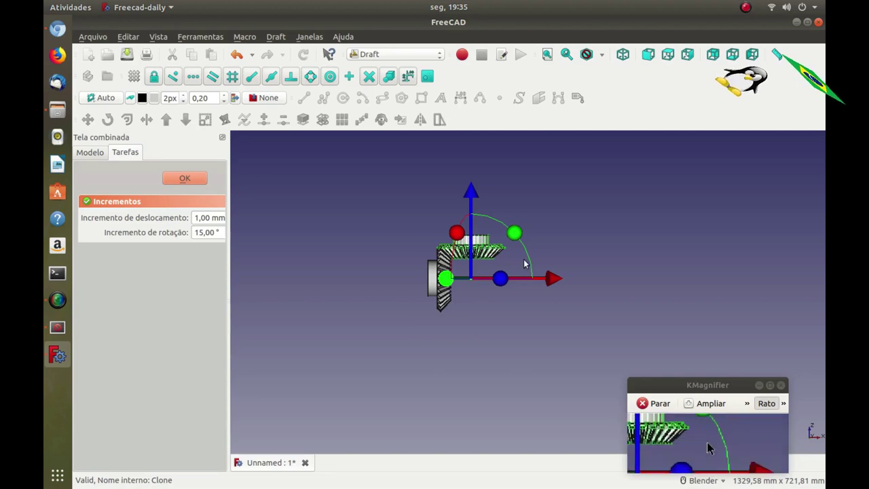
Turn clone DIFERENCIAL_3_01002 180° to face the first gear
{"action": "mouse_move", "coordinate": [515, 233]}
{"action": "left_mouse_down"}
{"action": "mouse_move", "coordinate": [427, 358]}
{"action": "mouse_move", "coordinate": [399, 357]}
{"action": "mouse_move", "coordinate": [410, 361]}
{"action": "left_mouse_up"}
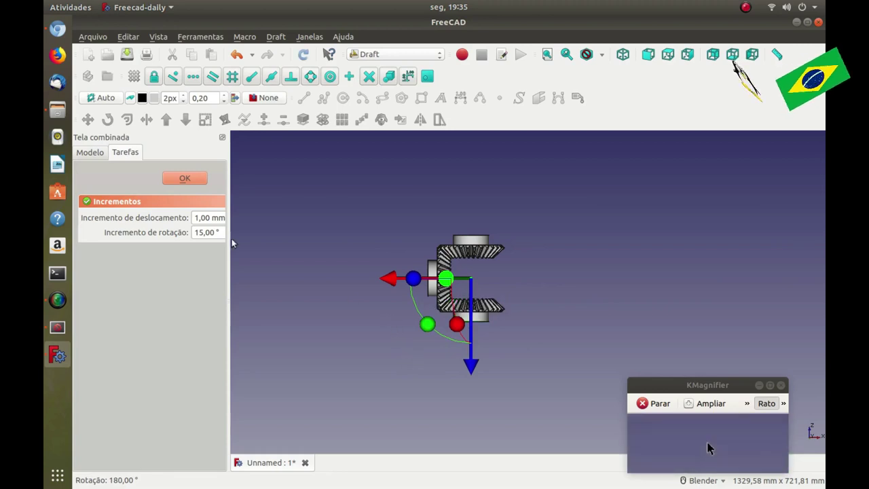
{"action": "left_click", "coordinate": [185, 178]}
{"action": "scroll", "coordinate": [456, 307], "scroll_direction": "up", "scroll_amount": 5}
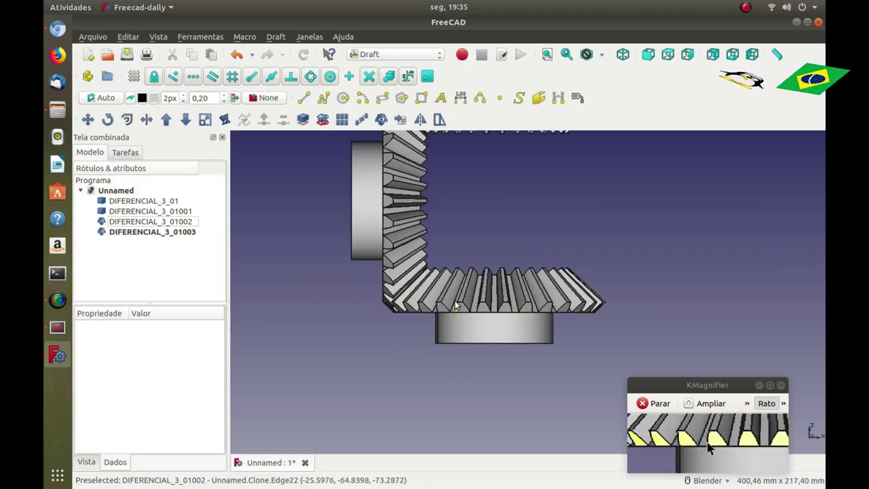
{"action": "mouse_move", "coordinate": [456, 306]}
{"action": "middle_mouse_down"}
{"action": "mouse_move", "coordinate": [483, 290]}
{"action": "mouse_move", "coordinate": [471, 278]}
{"action": "middle_mouse_up"}
{"action": "scroll", "coordinate": [484, 290], "scroll_direction": "down", "scroll_amount": 3}
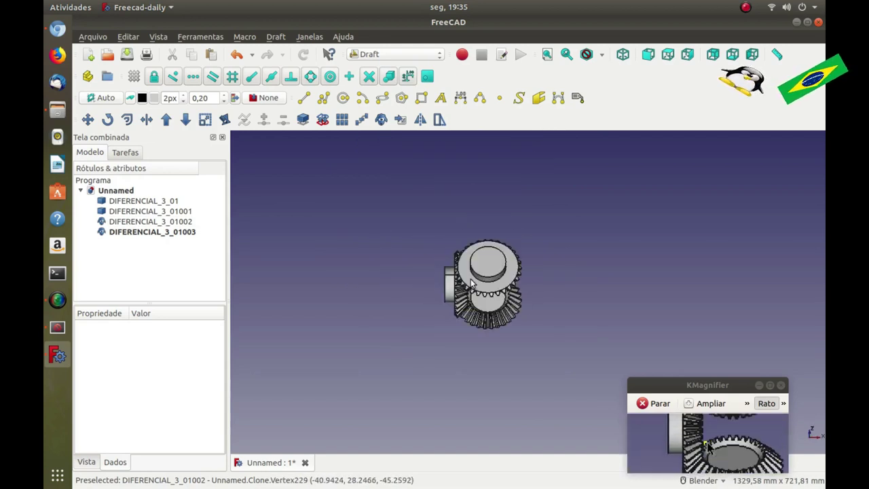
{"action": "key", "text": "1"}
Rotate clone DIFERENCIAL_3_01003 into its meshing position to close the square
{"action": "left_click", "coordinate": [161, 222]}
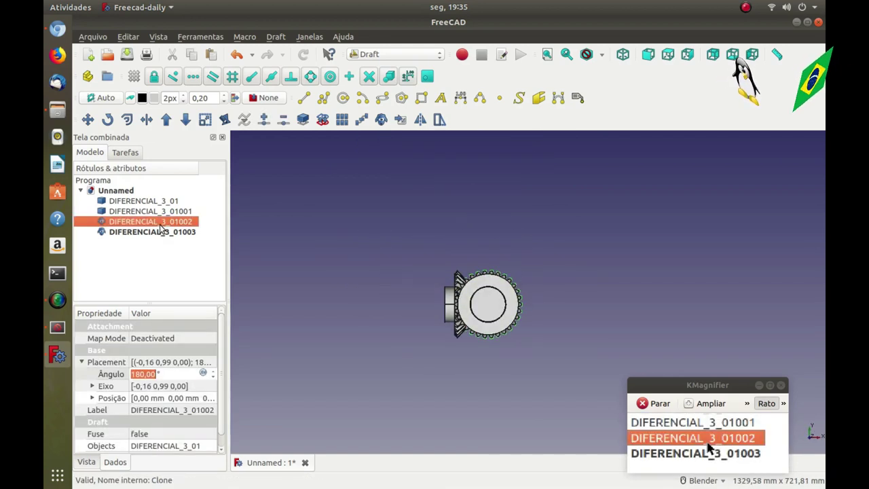
{"action": "left_click", "coordinate": [157, 234]}
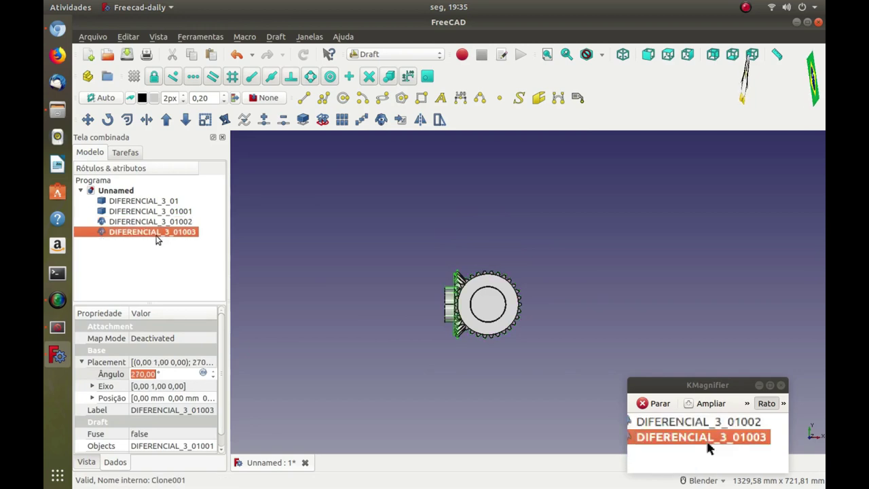
{"action": "double_click", "coordinate": [156, 233]}
{"action": "mouse_move", "coordinate": [457, 255]}
{"action": "left_mouse_down"}
{"action": "mouse_move", "coordinate": [551, 312]}
{"action": "mouse_move", "coordinate": [543, 341]}
{"action": "mouse_move", "coordinate": [520, 363]}
{"action": "mouse_move", "coordinate": [533, 345]}
{"action": "left_mouse_up"}
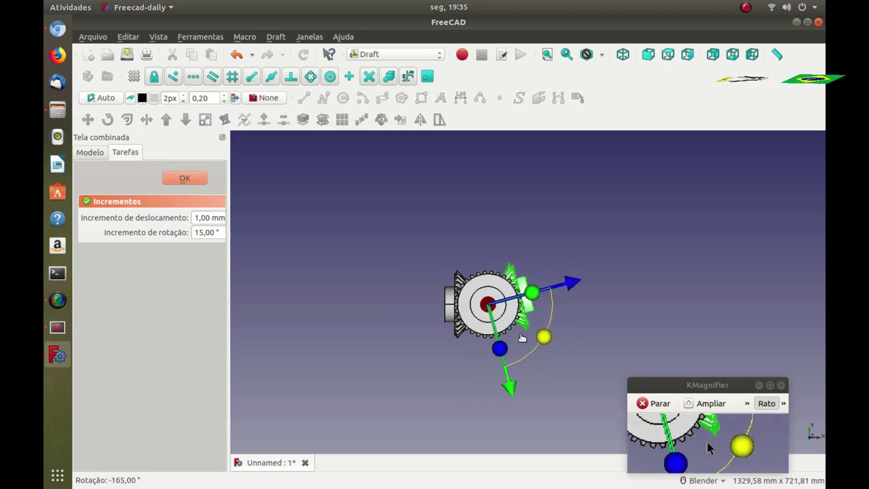
{"action": "left_click", "coordinate": [181, 179]}
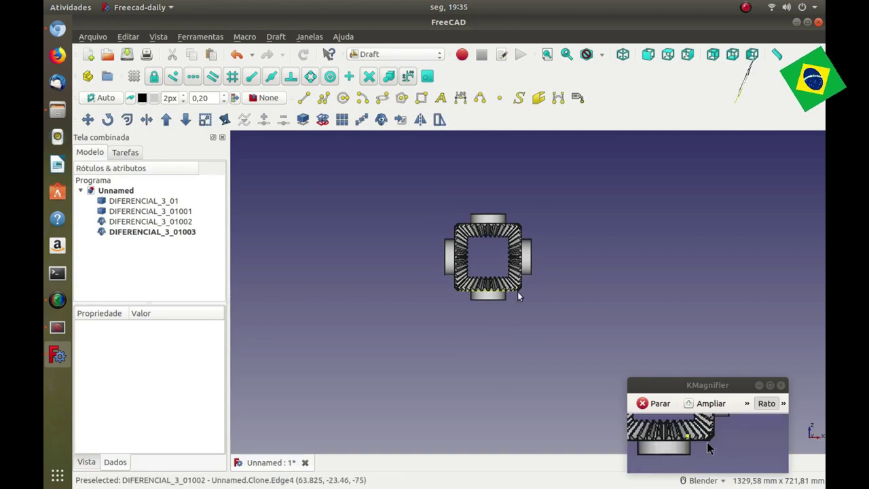
Orbit and zoom around the four meshing gears, ending in isometric view
{"action": "mouse_move", "coordinate": [424, 207]}
{"action": "middle_mouse_down"}
{"action": "mouse_move", "coordinate": [434, 322]}
{"action": "mouse_move", "coordinate": [465, 292]}
{"action": "mouse_move", "coordinate": [451, 303]}
{"action": "middle_mouse_up"}
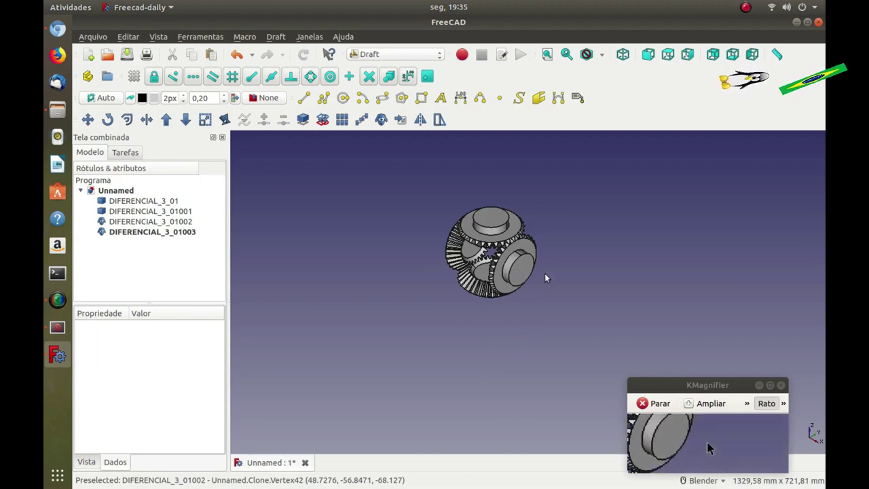
{"action": "scroll", "coordinate": [543, 272], "scroll_direction": "up", "scroll_amount": 2}
{"action": "scroll", "coordinate": [544, 272], "scroll_direction": "up", "scroll_amount": 3}
{"action": "scroll", "coordinate": [514, 299], "scroll_direction": "down", "scroll_amount": 3}
{"action": "scroll", "coordinate": [468, 305], "scroll_direction": "down", "scroll_amount": 2}
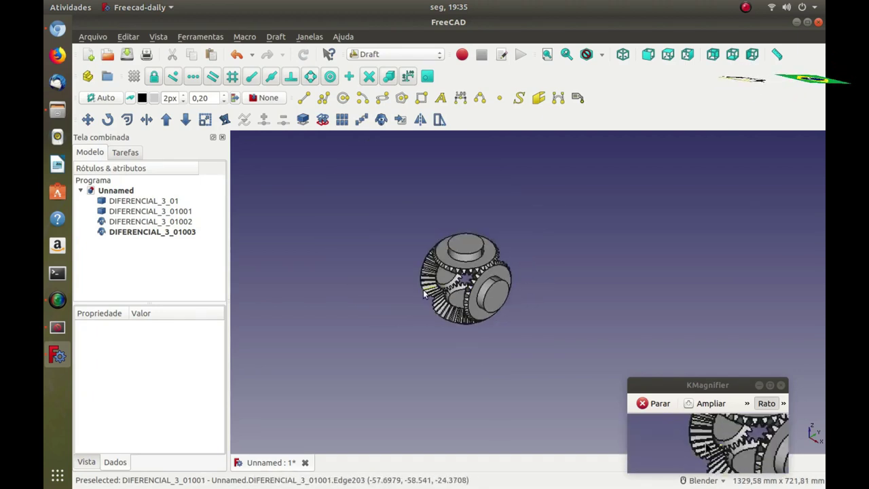
{"action": "scroll", "coordinate": [424, 294], "scroll_direction": "up", "scroll_amount": 2}
{"action": "scroll", "coordinate": [404, 294], "scroll_direction": "down", "scroll_amount": 2}
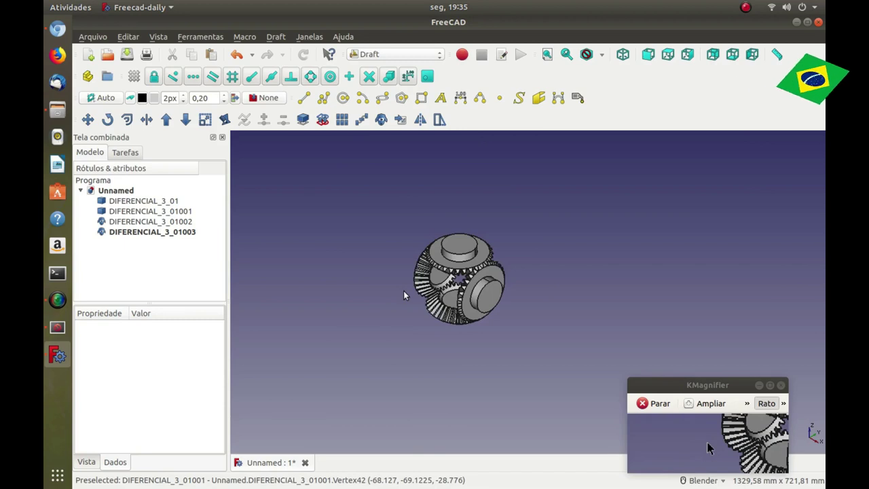
{"action": "key", "text": "1"}
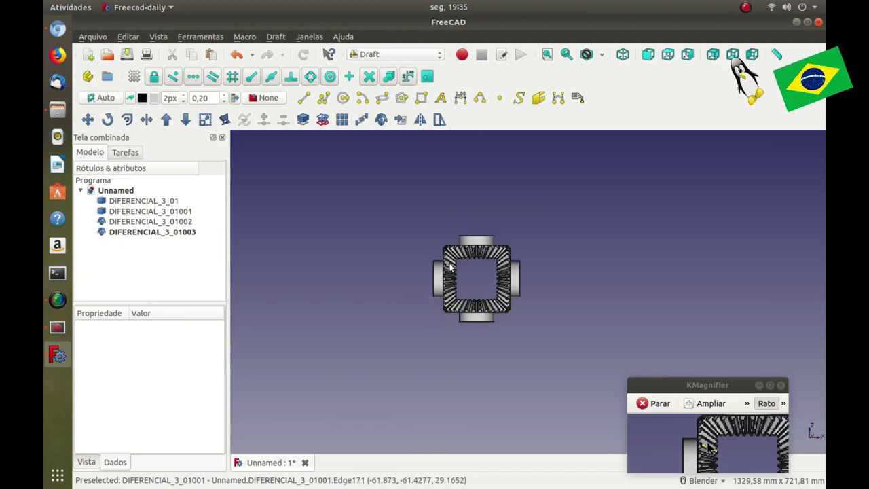
{"action": "key", "text": "0"}
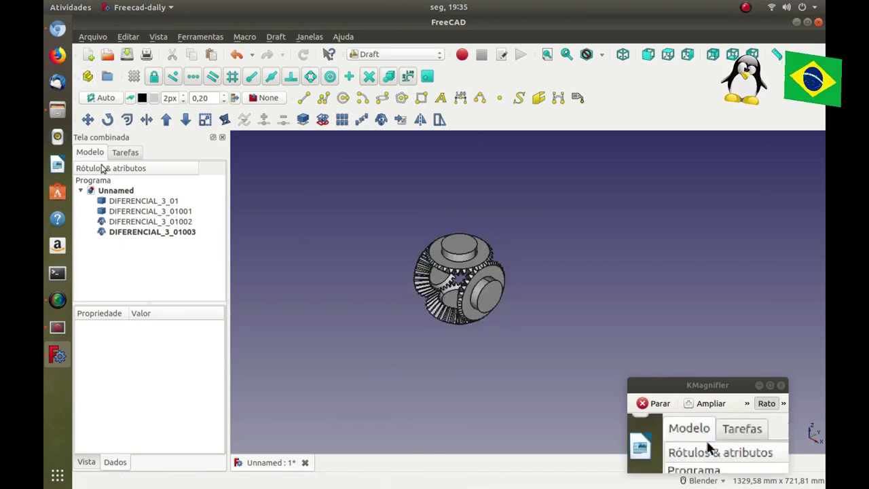
{"action": "left_click", "coordinate": [395, 54]}
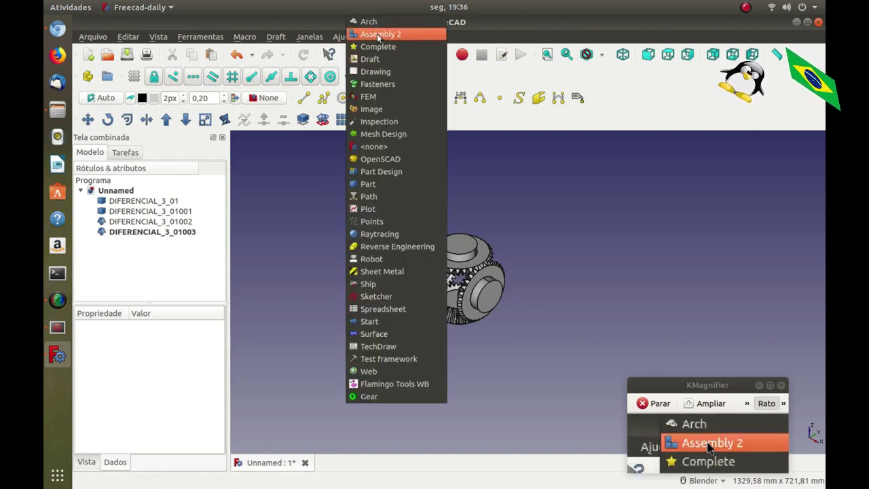
Import the DIFERENCIAL-1.FCStd ring gear as DIFERENCIAL_1_01 in the Assembly 2 workbench
{"action": "left_click", "coordinate": [378, 38]}
{"action": "left_click", "coordinate": [88, 97]}
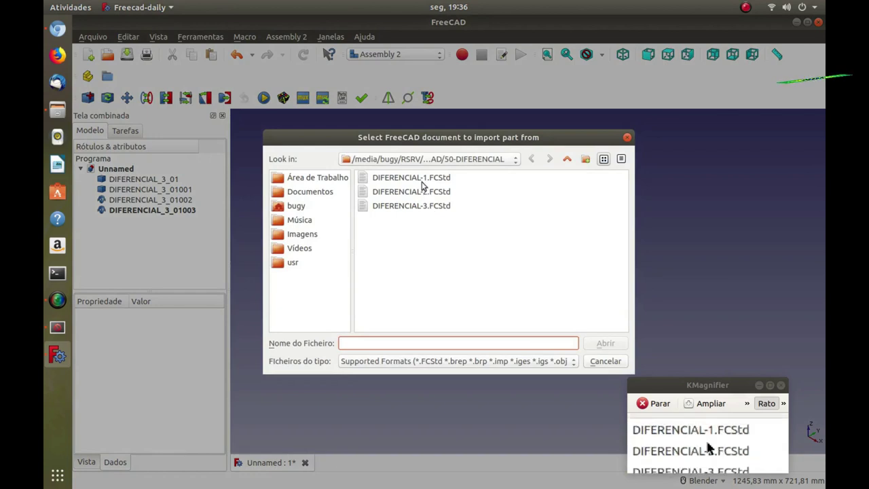
{"action": "left_click", "coordinate": [424, 178]}
{"action": "left_click", "coordinate": [594, 344]}
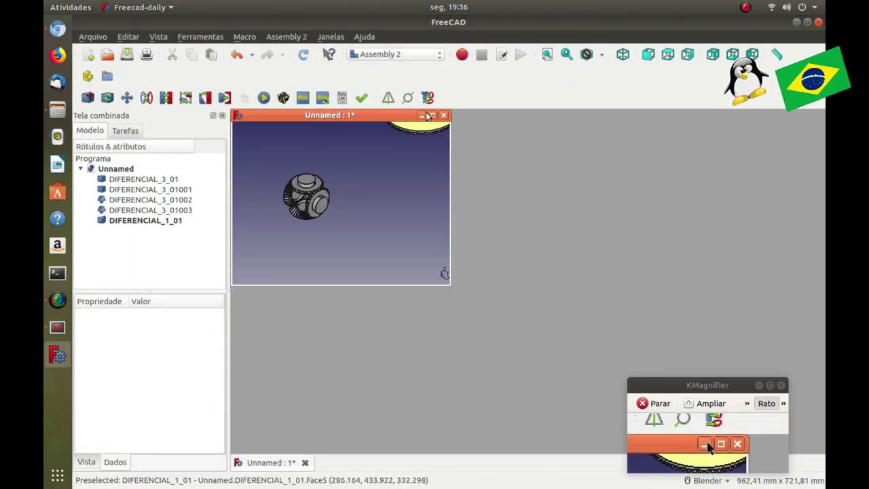
{"action": "left_click", "coordinate": [434, 118]}
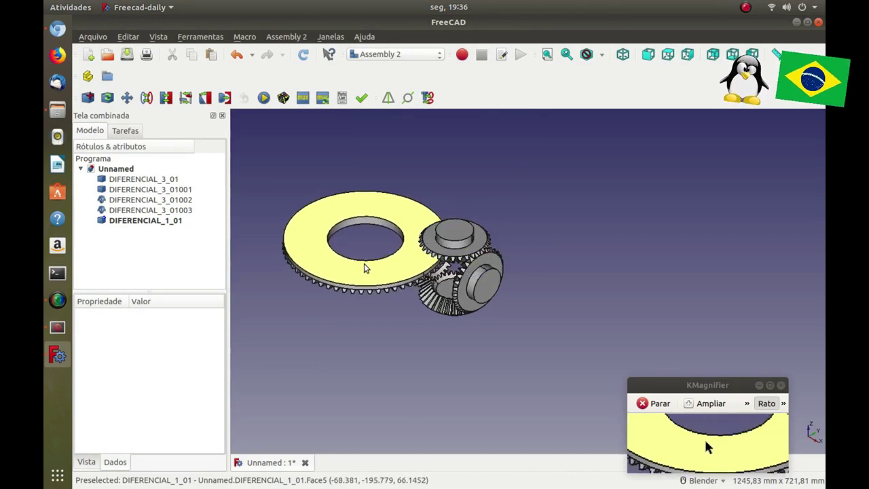
{"action": "left_click", "coordinate": [363, 263]}
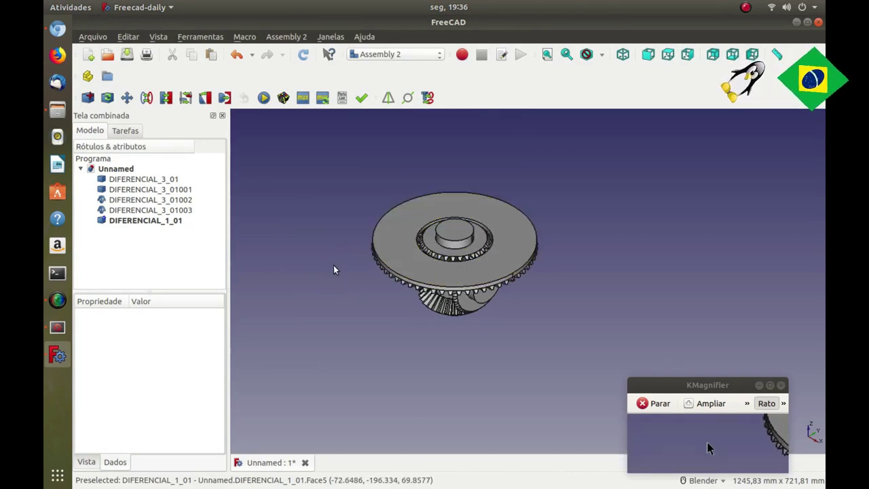
Rotate DIFERENCIAL_1_01 -90° upright and move it -25 mm against the bevel gears
{"action": "key", "text": "1"}
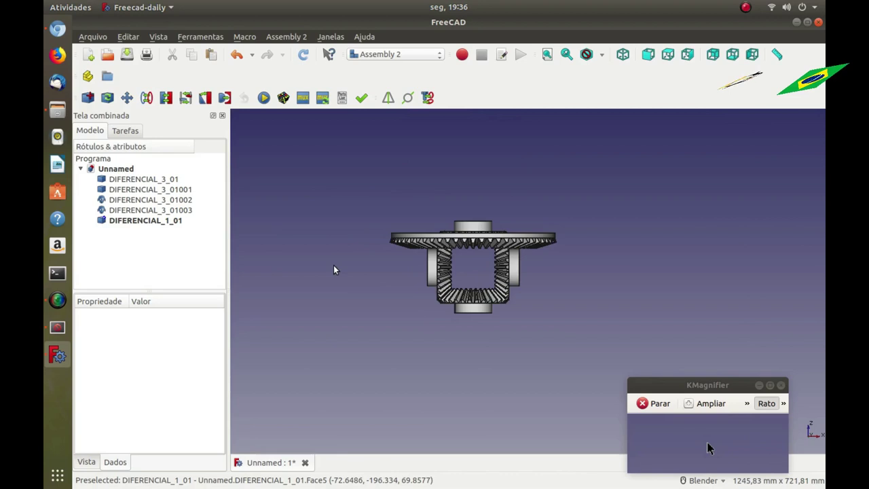
{"action": "double_click", "coordinate": [170, 220]}
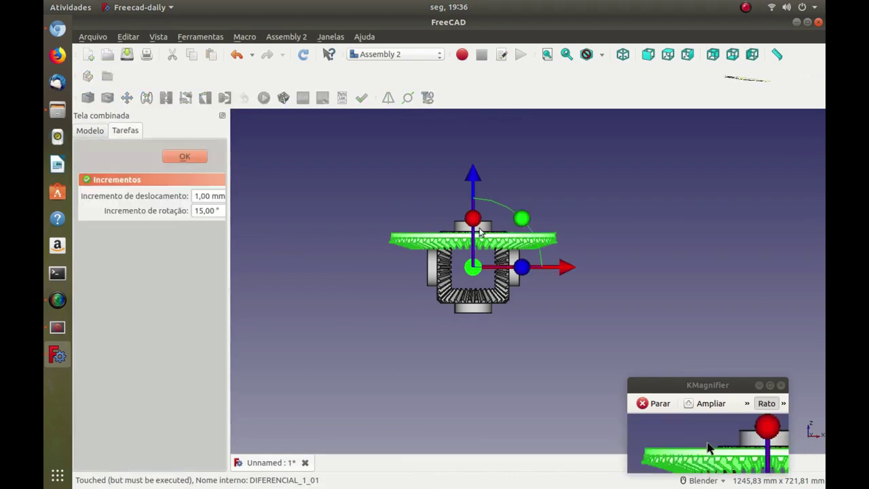
{"action": "left_click_drag", "start_coordinate": [519, 215], "coordinate": [432, 244]}
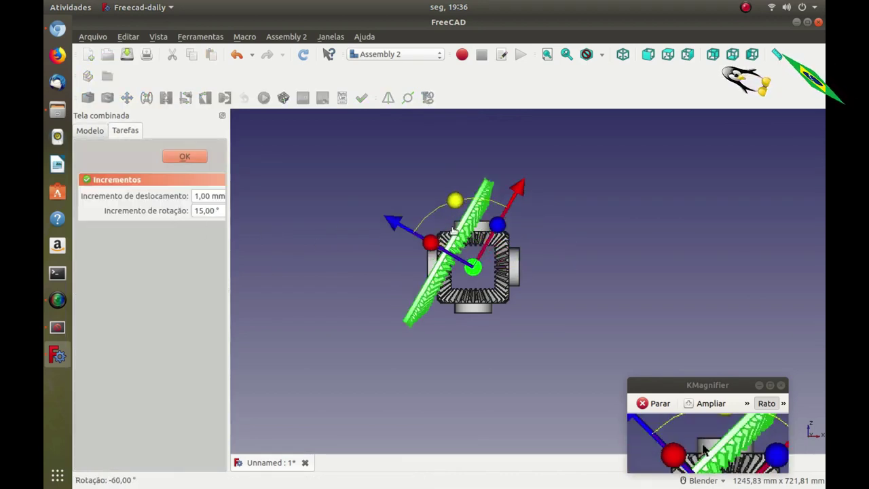
{"action": "scroll", "coordinate": [404, 258], "scroll_direction": "up", "scroll_amount": 1}
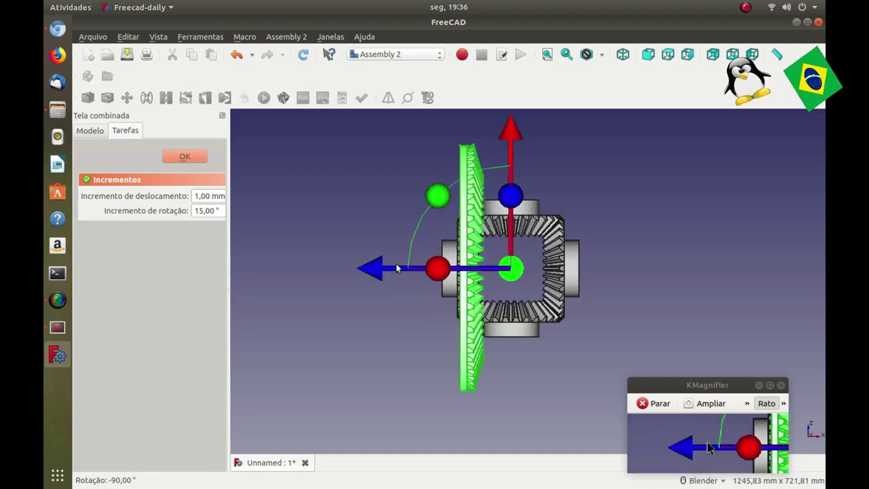
{"action": "scroll", "coordinate": [396, 263], "scroll_direction": "up", "scroll_amount": 3}
{"action": "left_click_drag", "start_coordinate": [473, 275], "coordinate": [447, 281]}
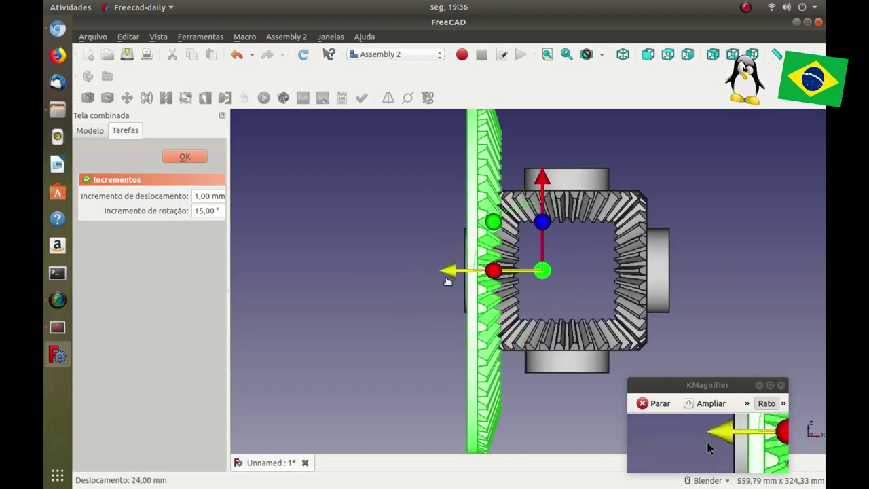
{"action": "left_click", "coordinate": [185, 157]}
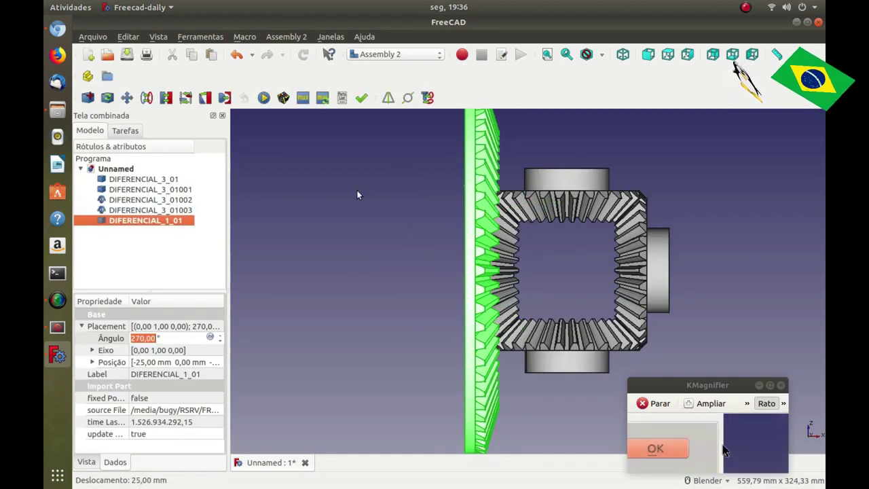
{"action": "key", "text": "0"}
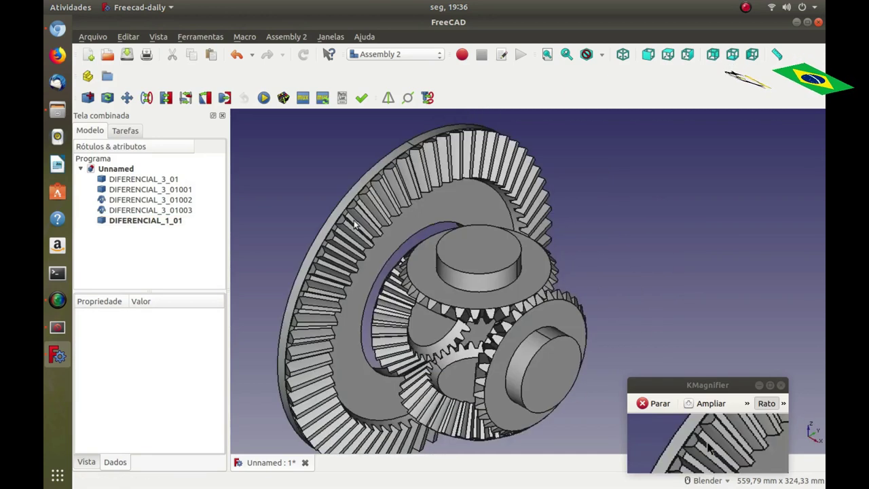
{"action": "scroll", "coordinate": [582, 242], "scroll_direction": "down", "scroll_amount": 5}
{"action": "scroll", "coordinate": [561, 267], "scroll_direction": "up", "scroll_amount": 3}
{"action": "scroll", "coordinate": [551, 268], "scroll_direction": "up", "scroll_amount": 1}
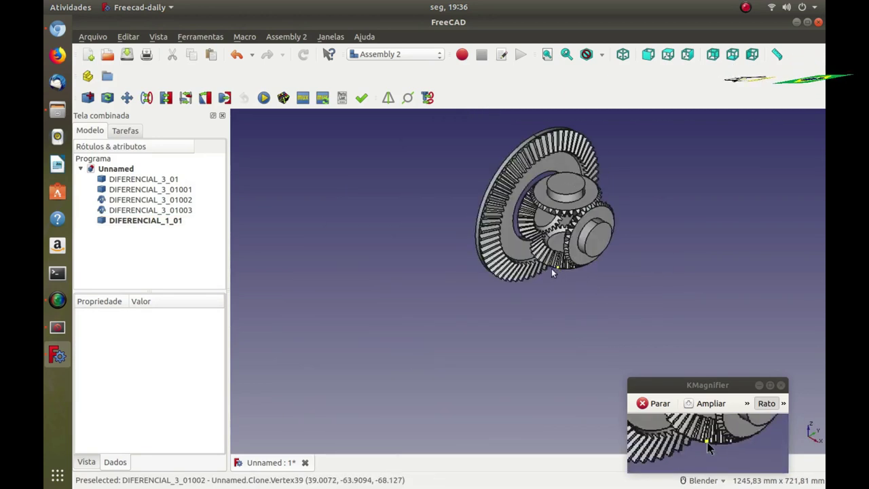
{"action": "scroll", "coordinate": [421, 278], "scroll_direction": "down", "scroll_amount": 3}
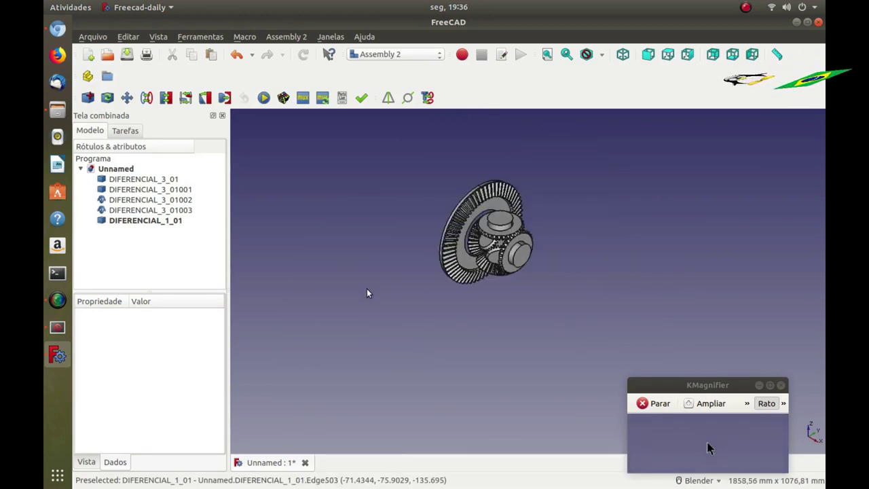
Import the DIFERENCIAL-2.FCStd pinion into a maximized view
{"action": "left_click", "coordinate": [88, 97]}
{"action": "left_click", "coordinate": [394, 192]}
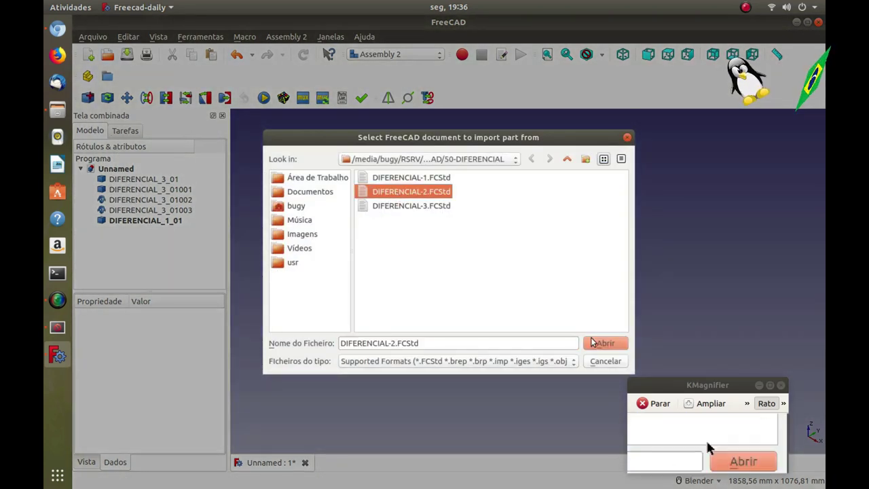
{"action": "left_click", "coordinate": [596, 341]}
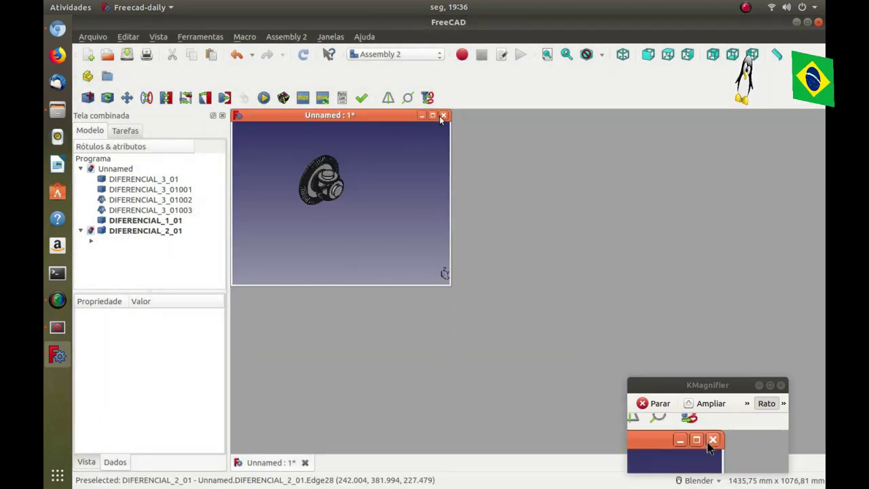
{"action": "left_click", "coordinate": [435, 115]}
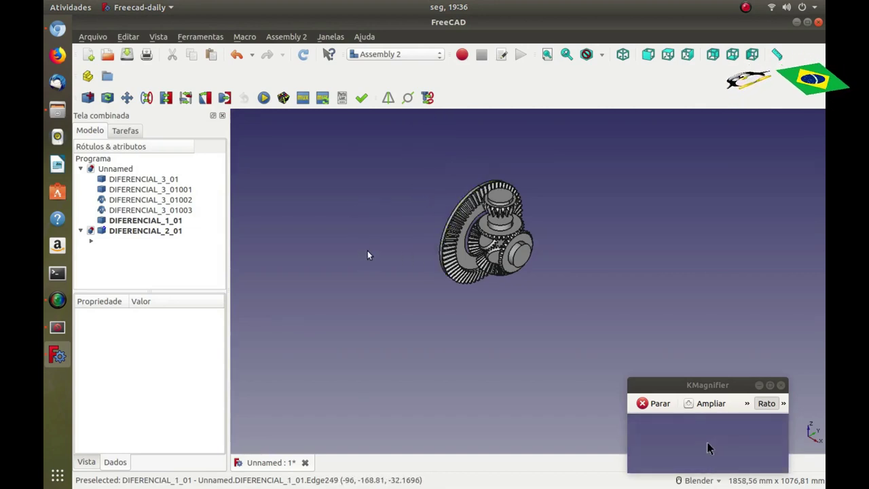
Rotate DIFERENCIAL_2_01 90° with Transform so it meets the ring gear's side
{"action": "key", "text": "2"}
{"action": "key", "text": "v"}
{"action": "key", "text": "f"}
{"action": "key", "text": "1"}
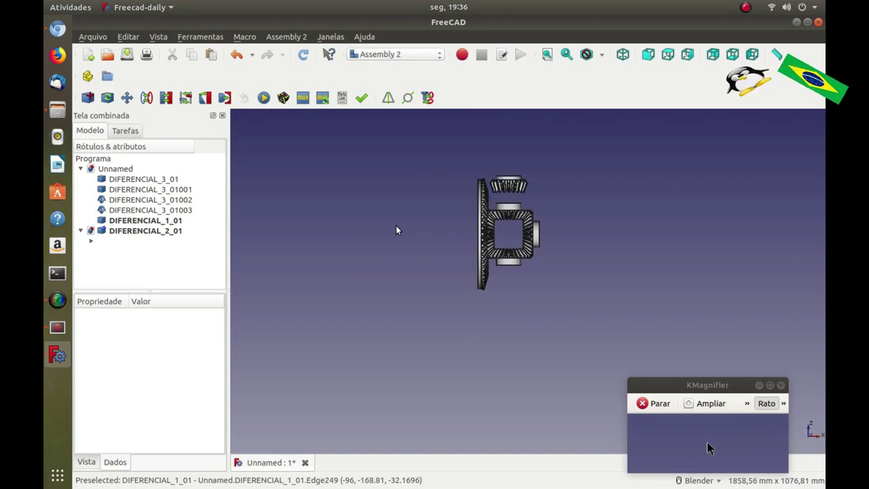
{"action": "key", "text": "0"}
{"action": "key", "text": "3"}
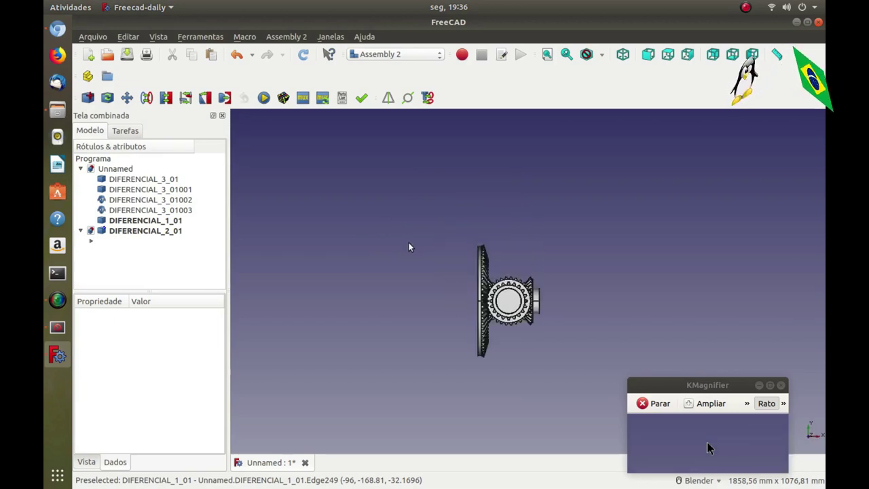
{"action": "double_click", "coordinate": [146, 231]}
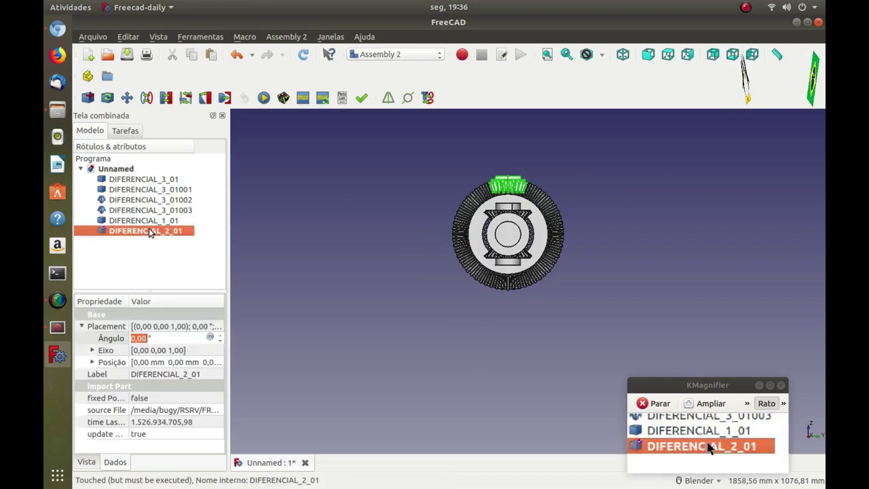
{"action": "left_click_drag", "start_coordinate": [535, 187], "coordinate": [490, 216]}
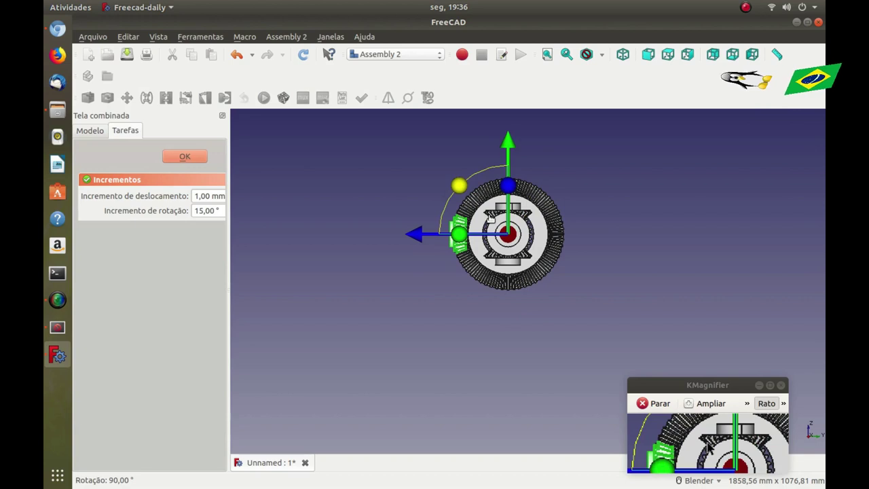
{"action": "left_click", "coordinate": [185, 156]}
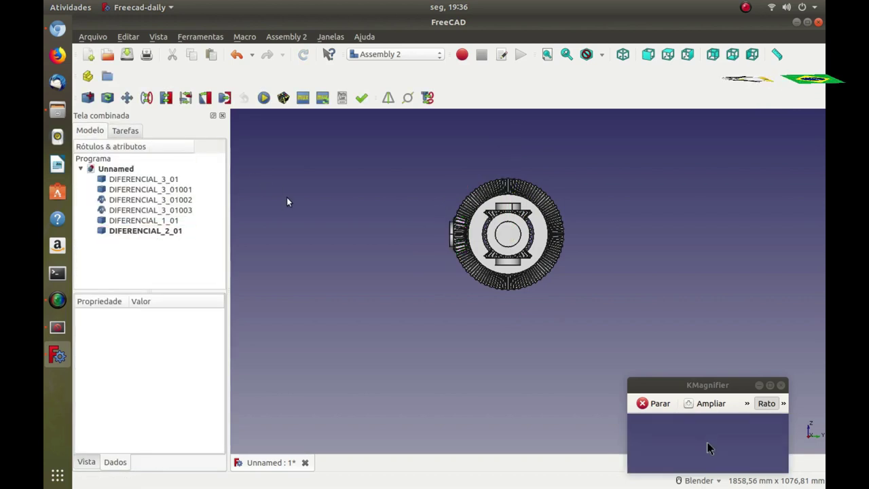
Move DIFERENCIAL_2_01 -26 mm along X and rotate it -45° with Transform
{"action": "key", "text": "3"}
{"action": "scroll", "coordinate": [529, 264], "scroll_direction": "up", "scroll_amount": 3}
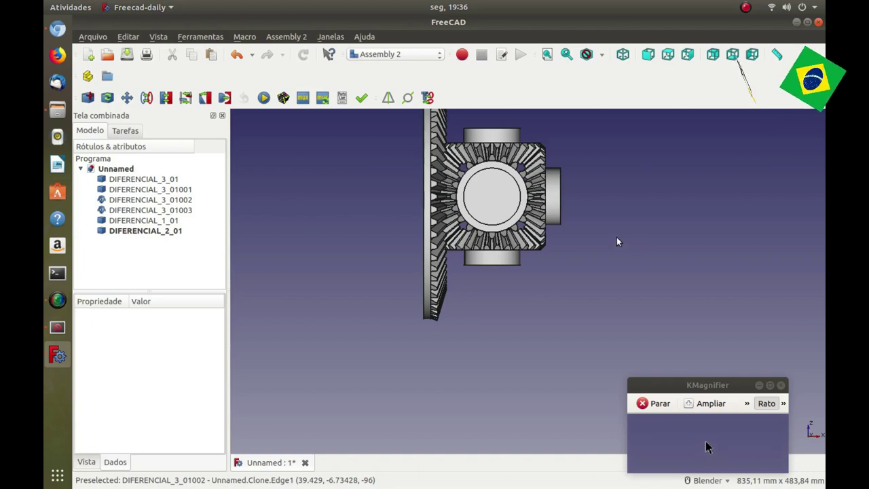
{"action": "scroll", "coordinate": [616, 243], "scroll_direction": "up", "scroll_amount": 2}
{"action": "double_click", "coordinate": [178, 231]}
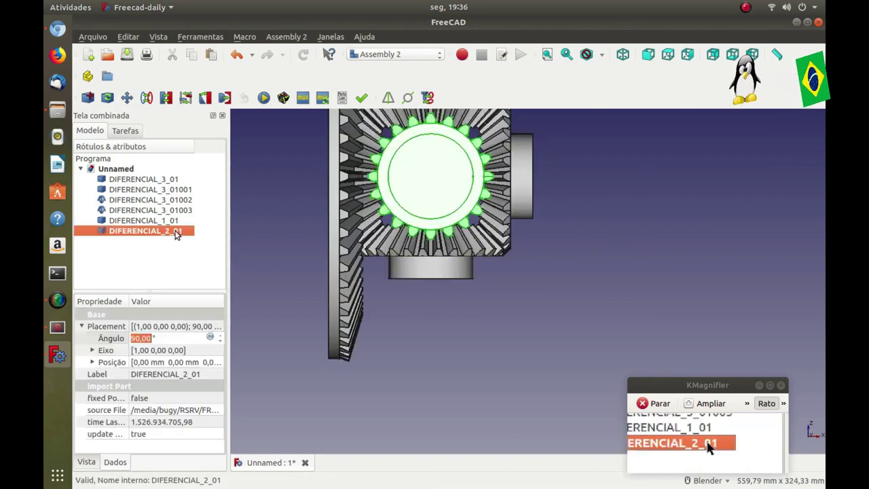
{"action": "left_click_drag", "start_coordinate": [522, 188], "coordinate": [495, 182]}
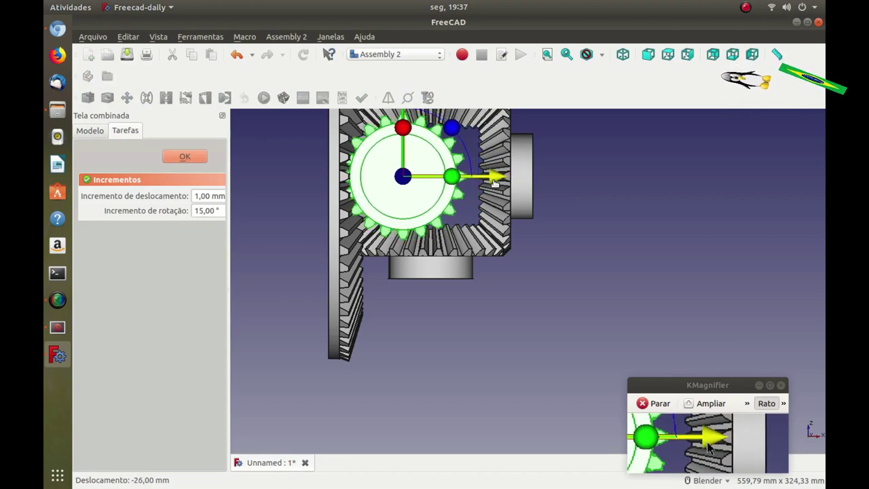
{"action": "left_click_drag", "start_coordinate": [466, 134], "coordinate": [467, 169]}
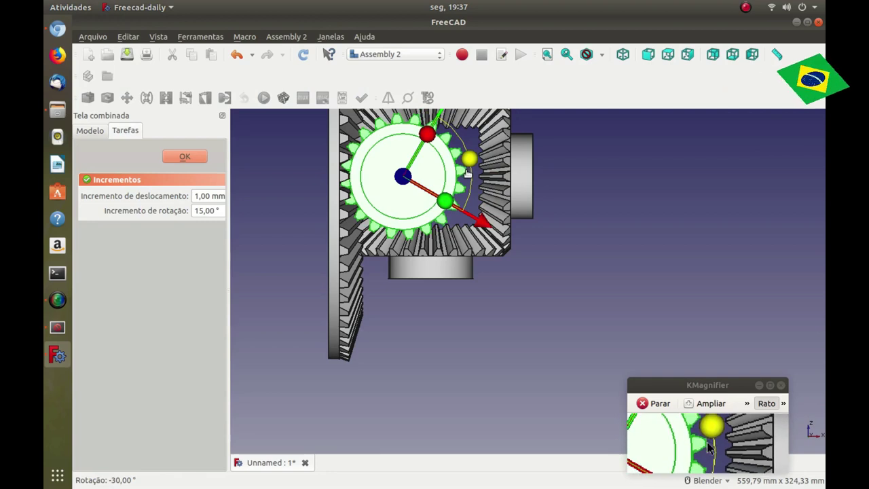
{"action": "left_click_drag", "start_coordinate": [470, 178], "coordinate": [477, 188]}
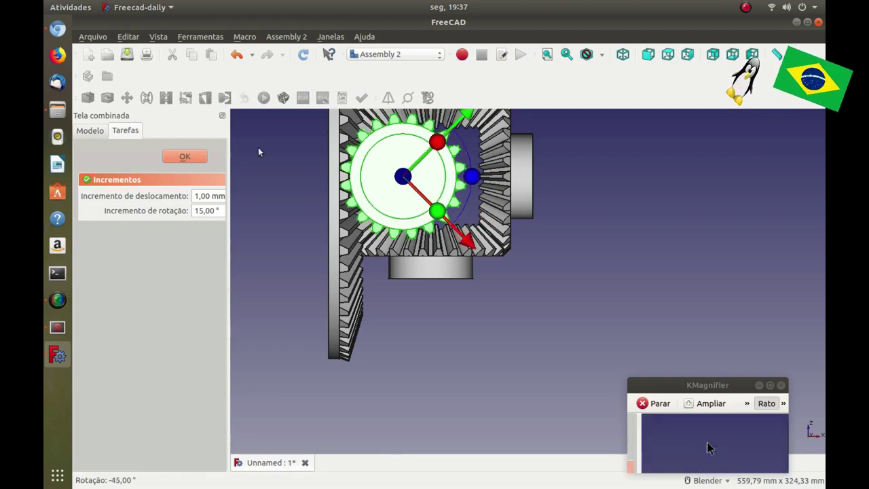
{"action": "left_click", "coordinate": [186, 157]}
Zoom and orbit around the assembly to inspect the pinion's fit
{"action": "scroll", "coordinate": [344, 182], "scroll_direction": "up", "scroll_amount": 5}
{"action": "scroll", "coordinate": [359, 181], "scroll_direction": "up", "scroll_amount": 2}
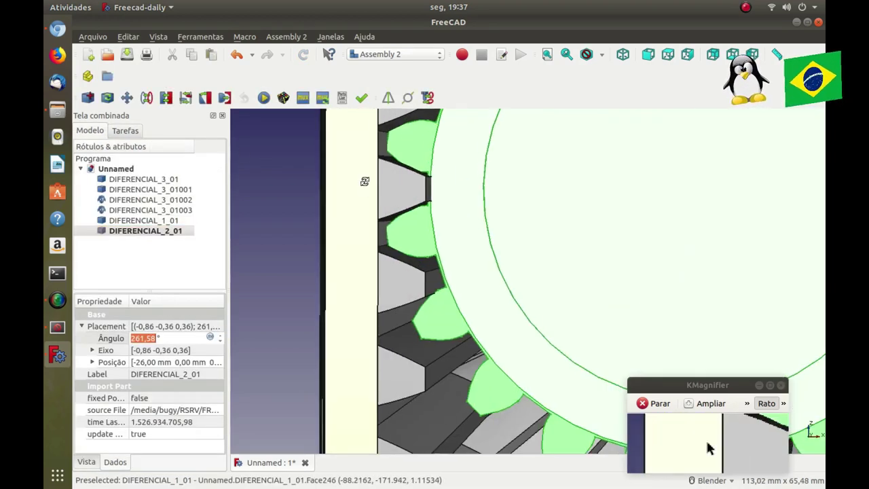
{"action": "scroll", "coordinate": [374, 183], "scroll_direction": "down", "scroll_amount": 2}
{"action": "scroll", "coordinate": [374, 183], "scroll_direction": "down", "scroll_amount": 1}
{"action": "scroll", "coordinate": [421, 213], "scroll_direction": "down", "scroll_amount": 2}
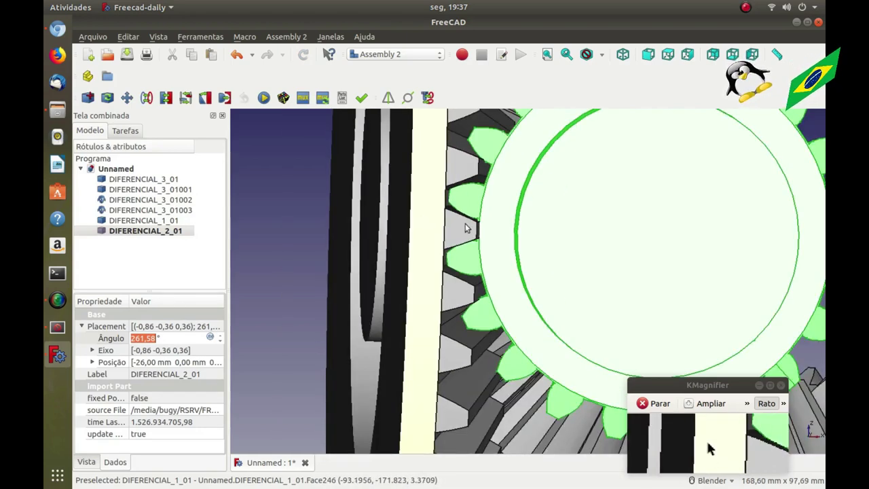
{"action": "scroll", "coordinate": [455, 227], "scroll_direction": "down", "scroll_amount": 3}
{"action": "mouse_move", "coordinate": [455, 227]}
{"action": "middle_mouse_down"}
{"action": "mouse_move", "coordinate": [696, 199]}
{"action": "mouse_move", "coordinate": [623, 270]}
{"action": "mouse_move", "coordinate": [621, 220]}
{"action": "mouse_move", "coordinate": [689, 231]}
{"action": "middle_mouse_up"}
{"action": "left_click", "coordinate": [697, 192]}
{"action": "scroll", "coordinate": [697, 191], "scroll_direction": "down", "scroll_amount": 5}
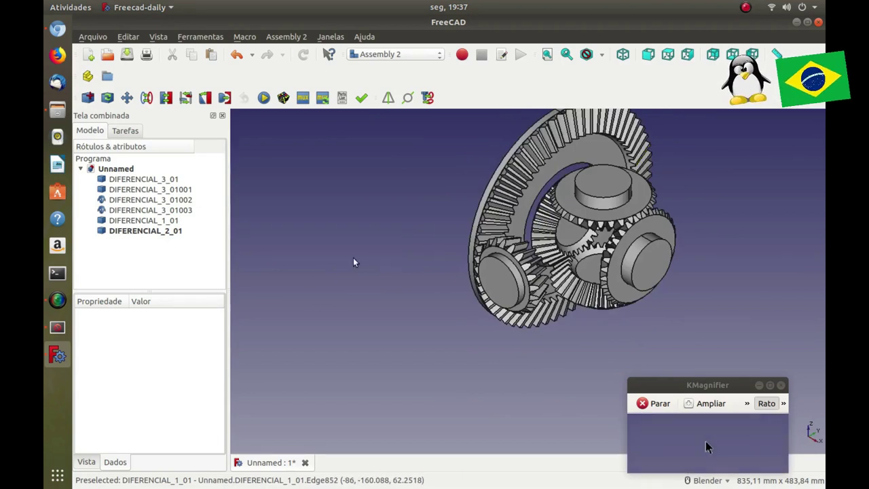
{"action": "scroll", "coordinate": [354, 262], "scroll_direction": "down", "scroll_amount": 2}
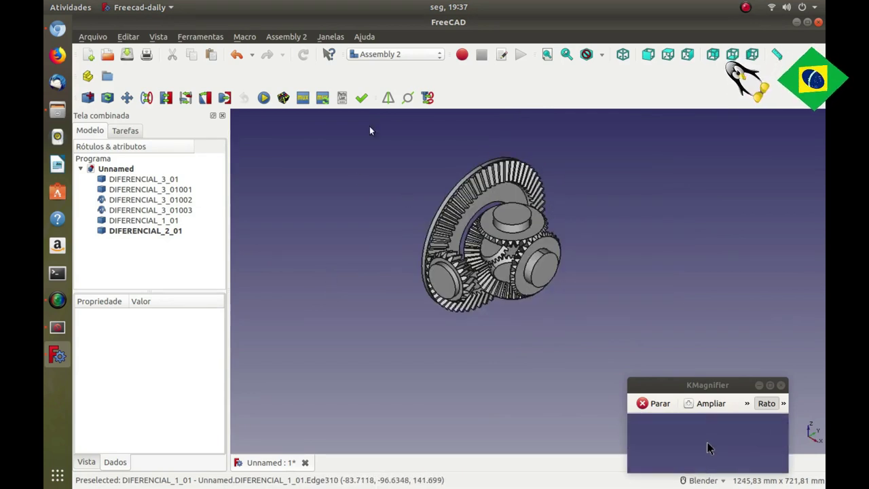
In the Part workbench, create Cilindro with a 15 mm radius and 25 mm height
{"action": "left_click", "coordinate": [398, 54]}
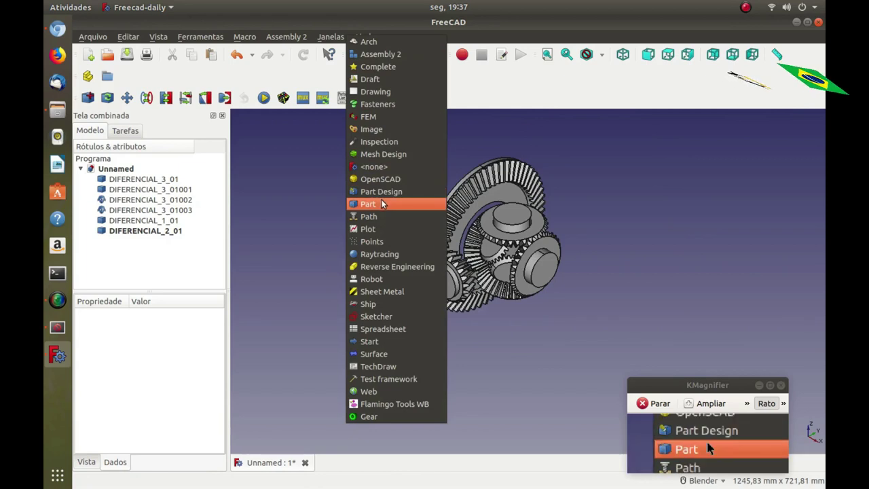
{"action": "left_click", "coordinate": [372, 203]}
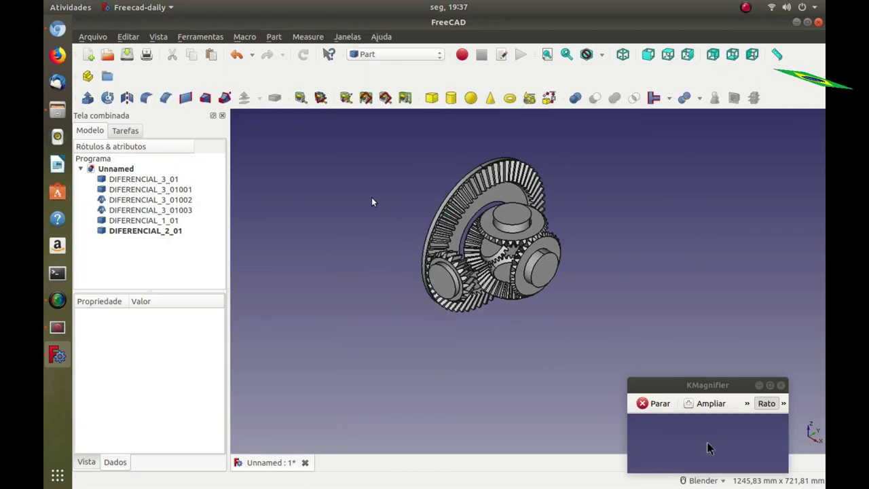
{"action": "left_click", "coordinate": [452, 100]}
{"action": "left_click", "coordinate": [135, 243]}
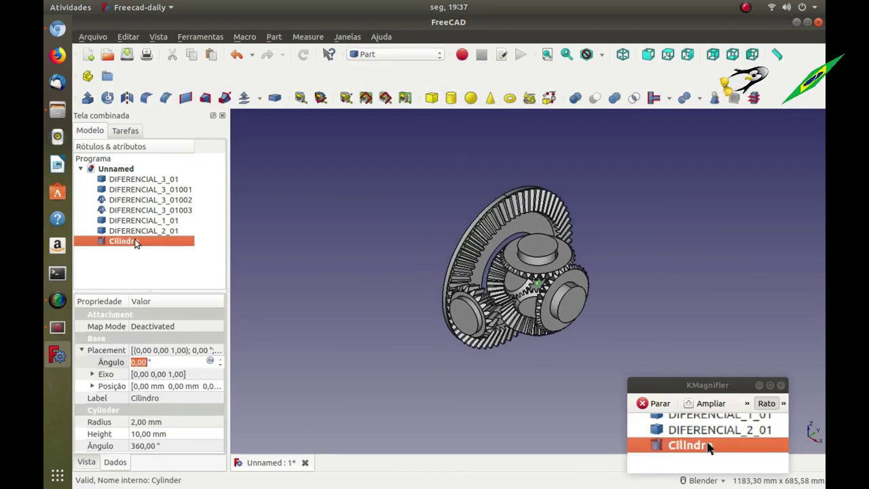
{"action": "left_click", "coordinate": [140, 424]}
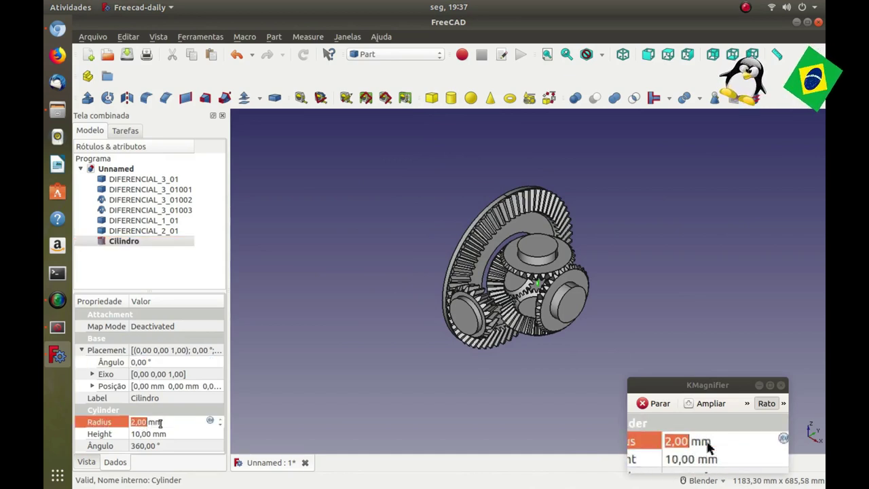
{"action": "type", "text": "15"}
{"action": "left_click", "coordinate": [141, 434]}
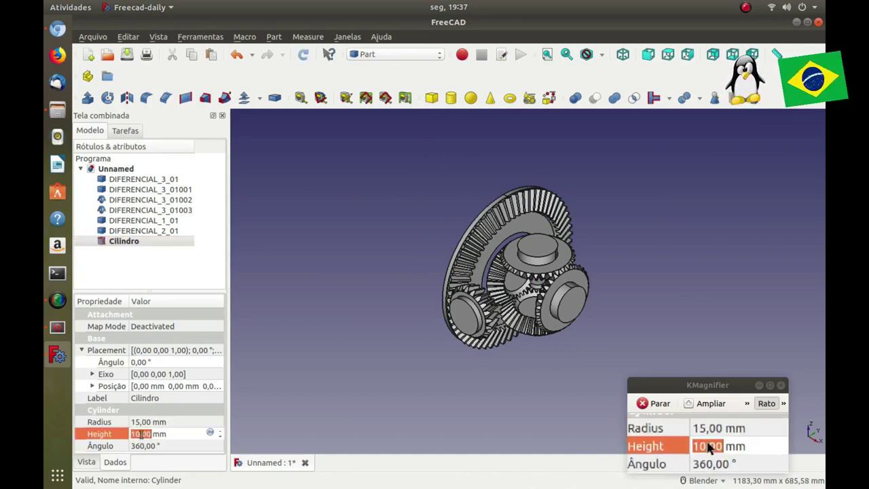
{"action": "type", "text": "25"}
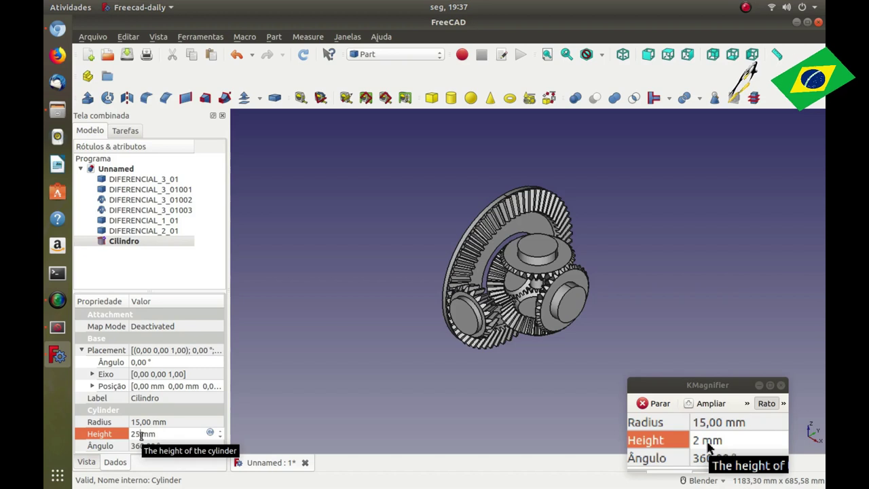
{"action": "left_click", "coordinate": [269, 341]}
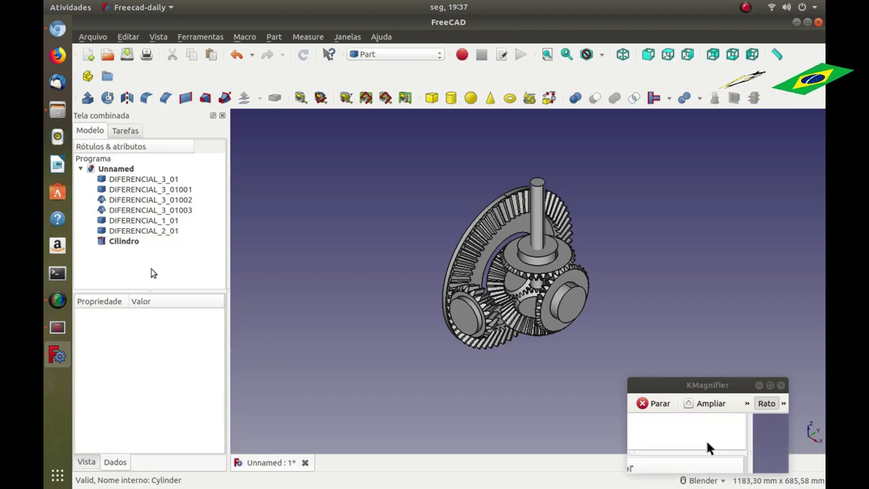
Drag the Cilindro shaft downward along its Z axis with Transform
{"action": "left_click", "coordinate": [122, 242]}
{"action": "double_click", "coordinate": [122, 241]}
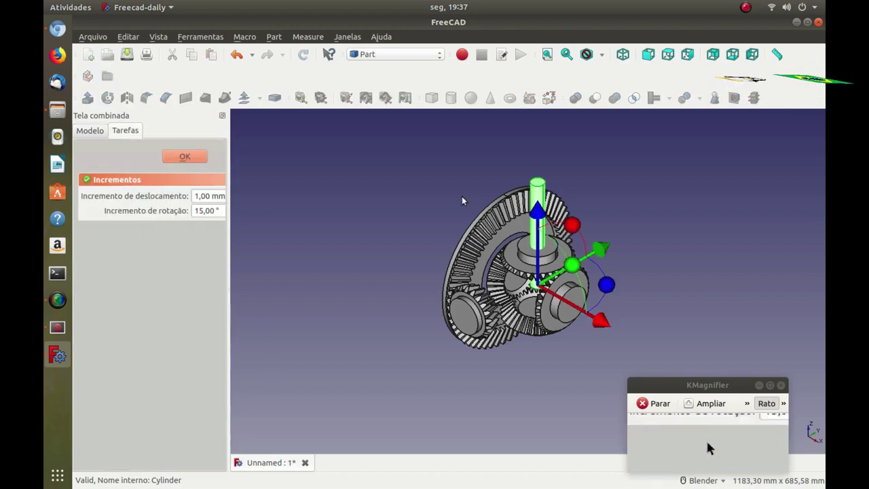
{"action": "left_click_drag", "start_coordinate": [544, 218], "coordinate": [546, 274]}
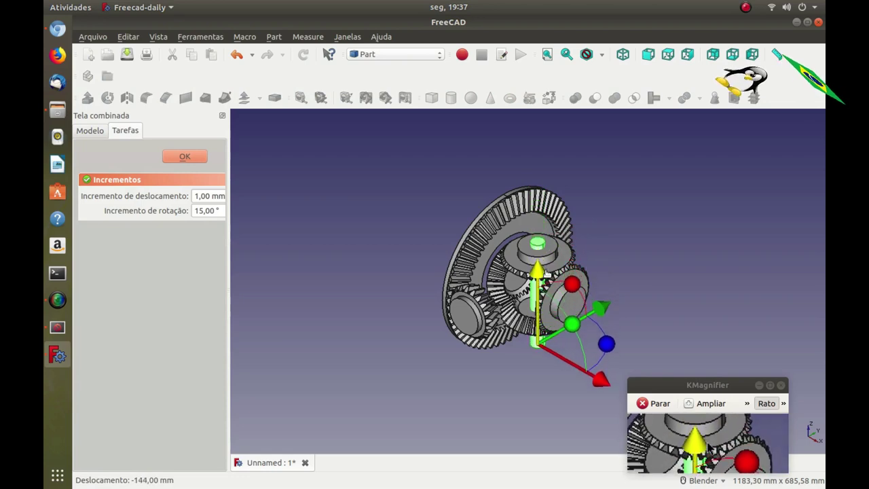
{"action": "left_click", "coordinate": [184, 157]}
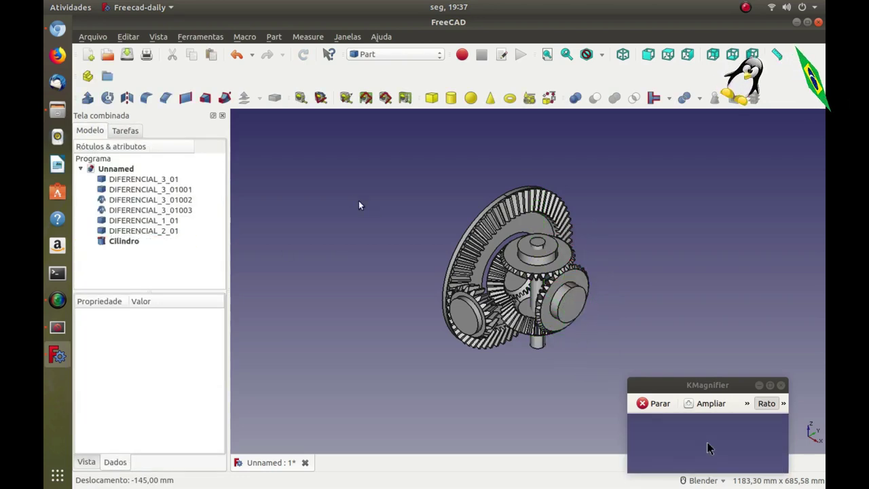
Set Cilindro's placement z position to -125 mm and check top, front and isometric views
{"action": "left_click", "coordinate": [123, 242]}
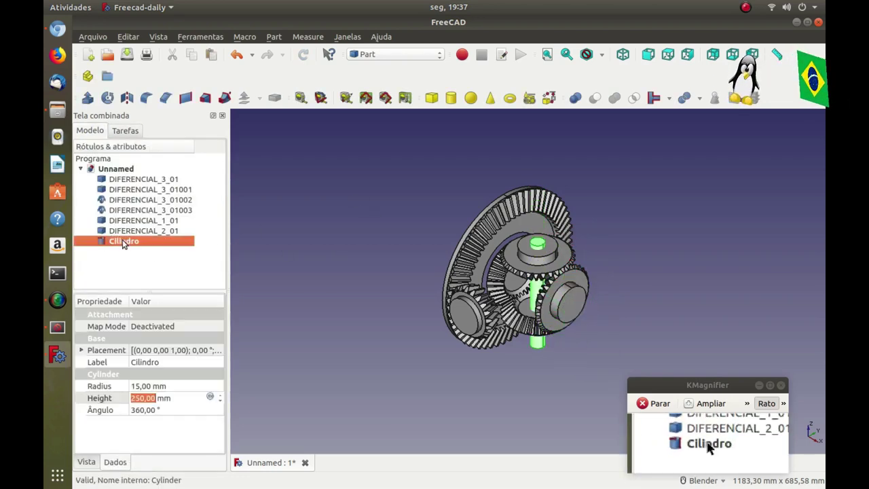
{"action": "left_click", "coordinate": [81, 351]}
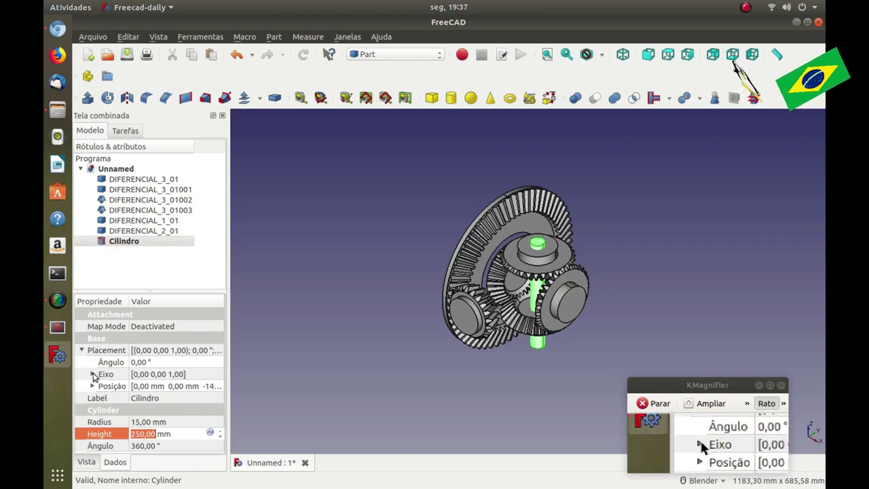
{"action": "left_click", "coordinate": [92, 386]}
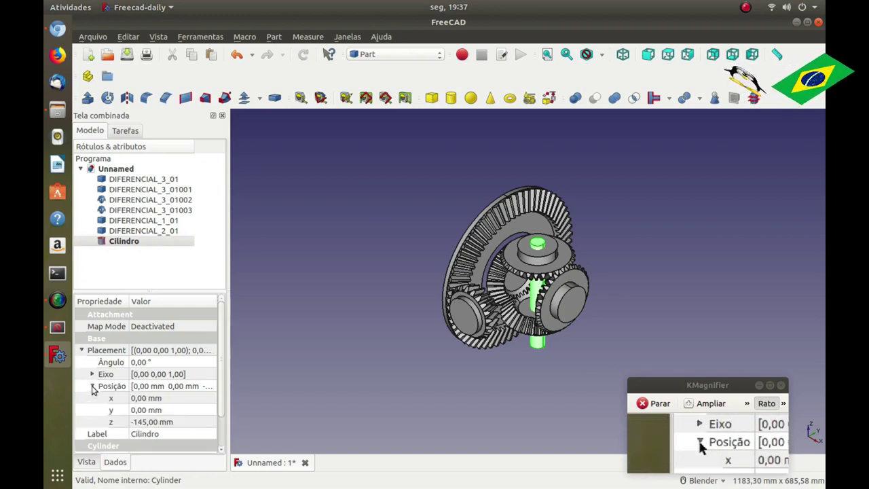
{"action": "left_click", "coordinate": [142, 423]}
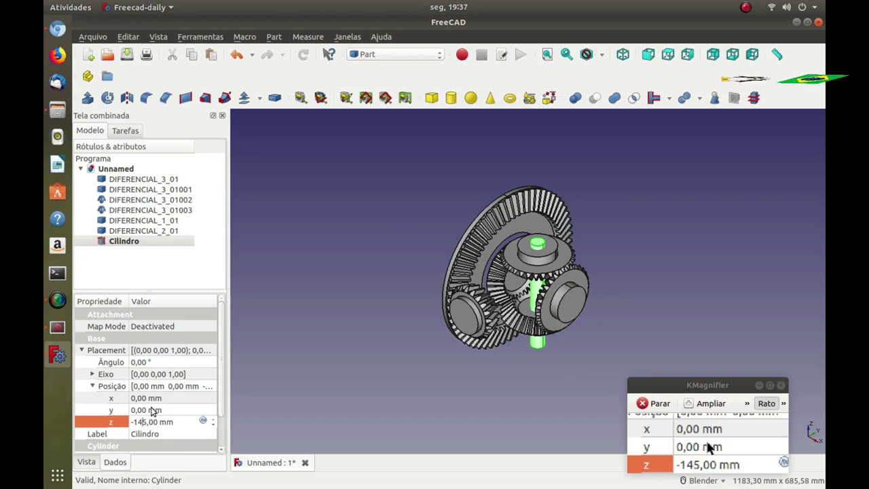
{"action": "key", "text": "BackSpace"}
{"action": "type", "text": "2"}
{"action": "left_click", "coordinate": [332, 283]}
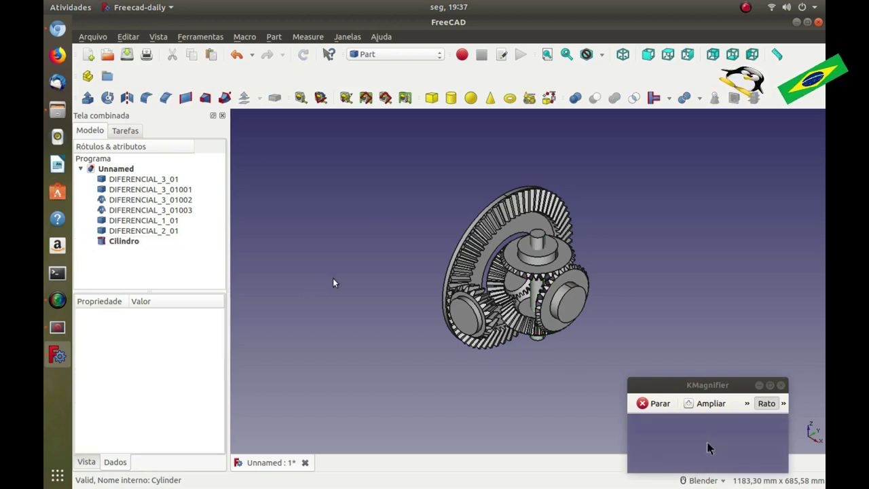
{"action": "key", "text": "2"}
{"action": "key", "text": "1"}
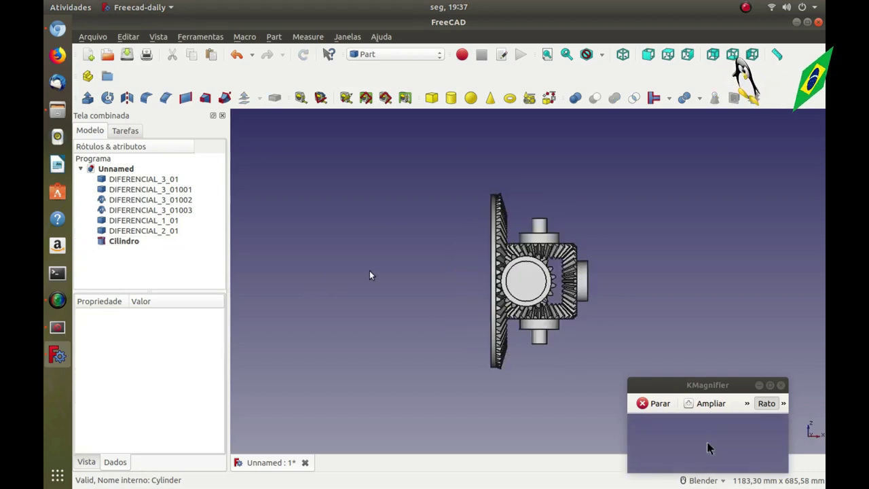
{"action": "key", "text": "0"}
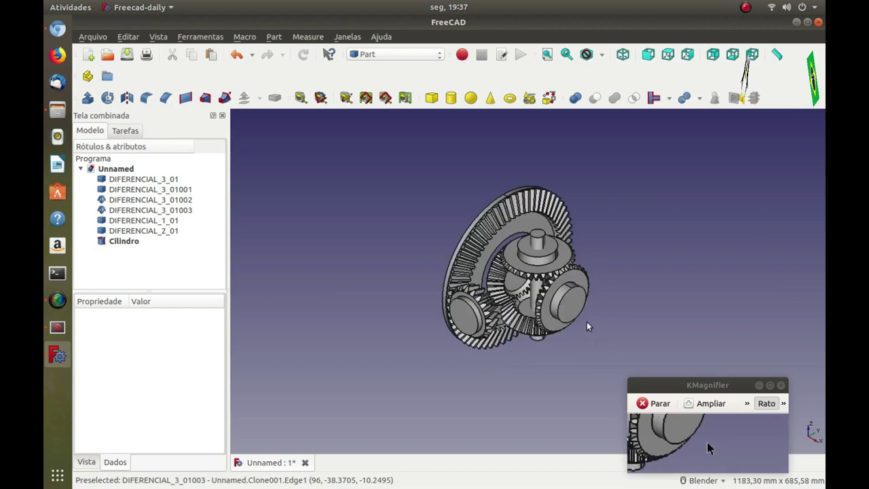
Add a new box, Cubo, and bring up its properties
{"action": "left_click", "coordinate": [431, 97]}
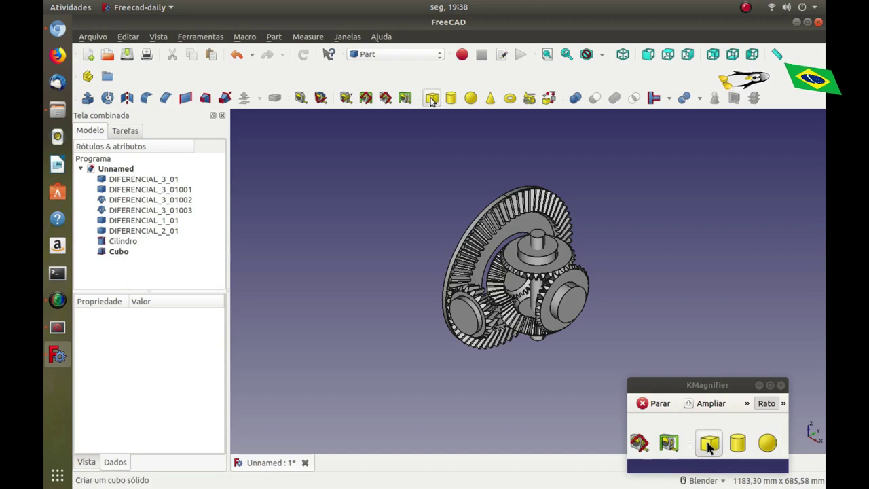
{"action": "left_click", "coordinate": [119, 251]}
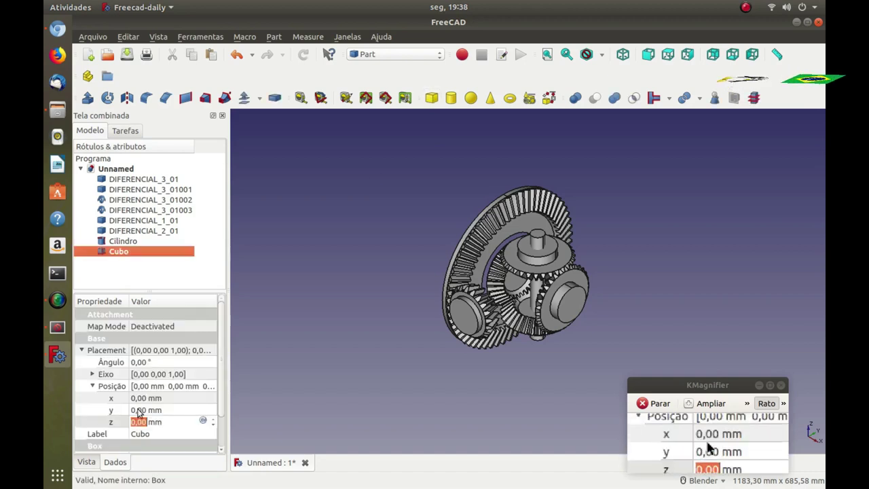
{"action": "left_click_drag", "start_coordinate": [221, 363], "coordinate": [221, 405]}
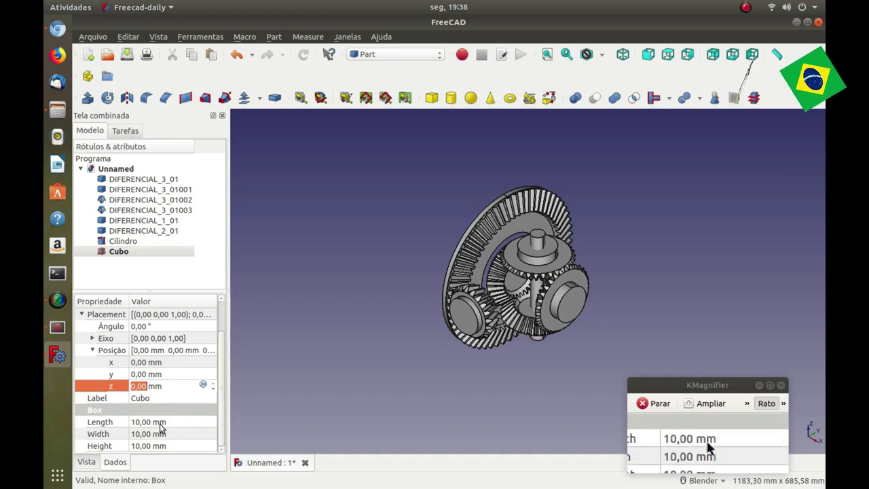
Give Cubo a length of 110 mm, a width of 50 mm and a height of 20 mm
{"action": "left_click", "coordinate": [139, 422]}
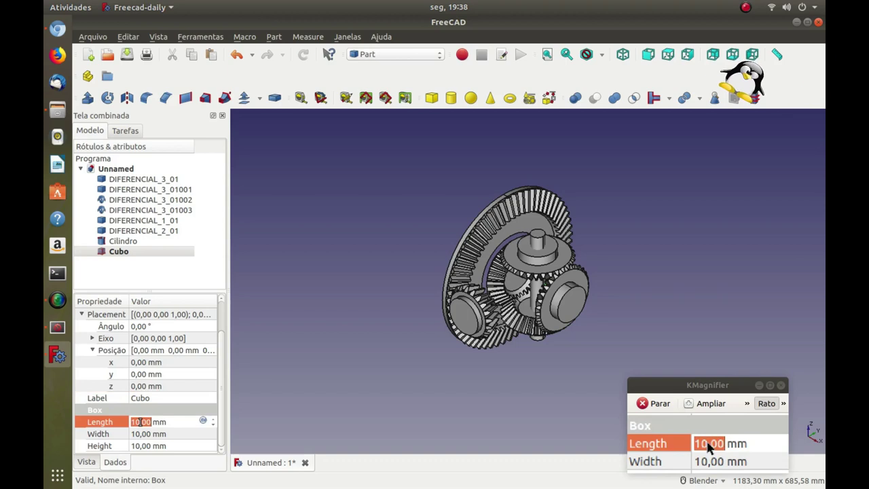
{"action": "left_click", "coordinate": [139, 422]}
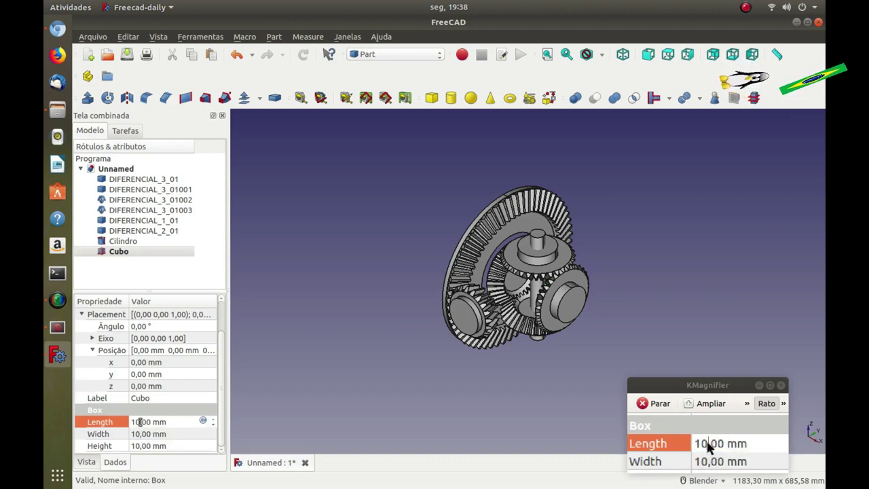
{"action": "key", "text": "Home"}
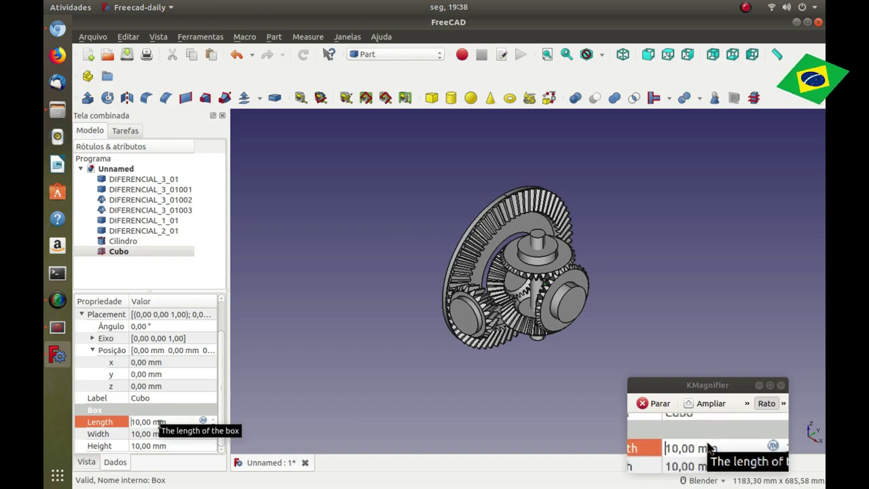
{"action": "type", "text": "1"}
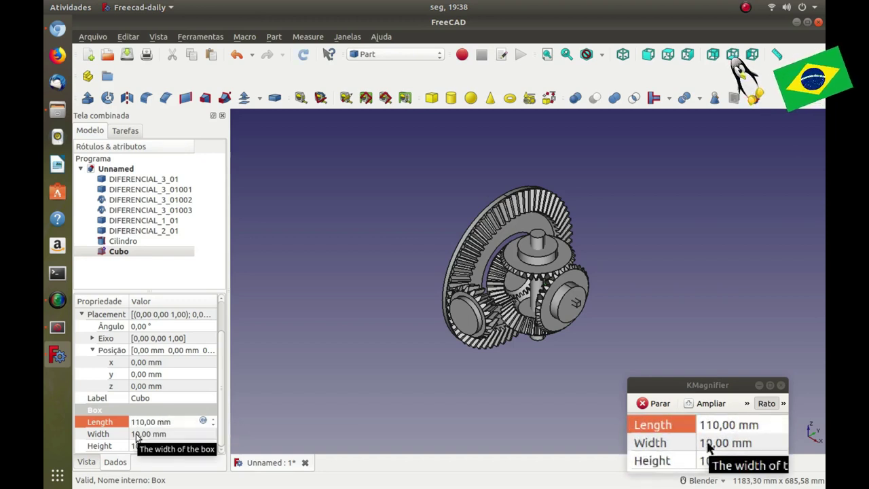
{"action": "left_click", "coordinate": [135, 435]}
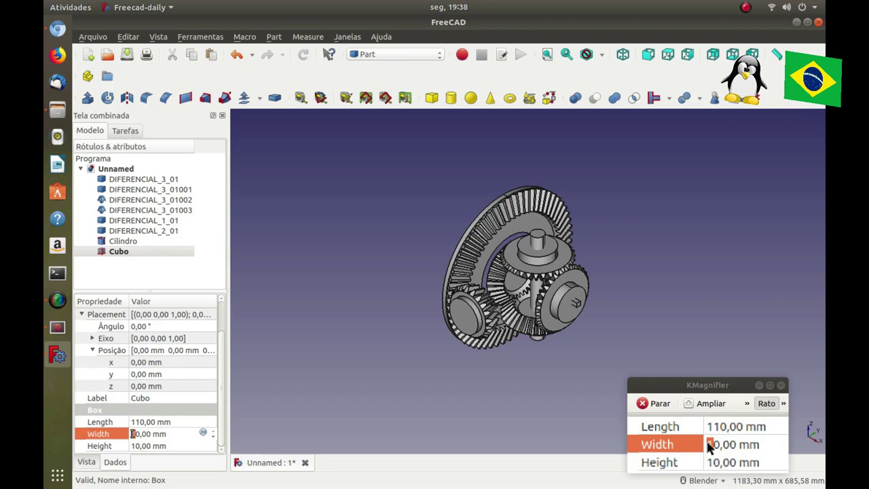
{"action": "type", "text": "5"}
{"action": "left_click", "coordinate": [133, 445]}
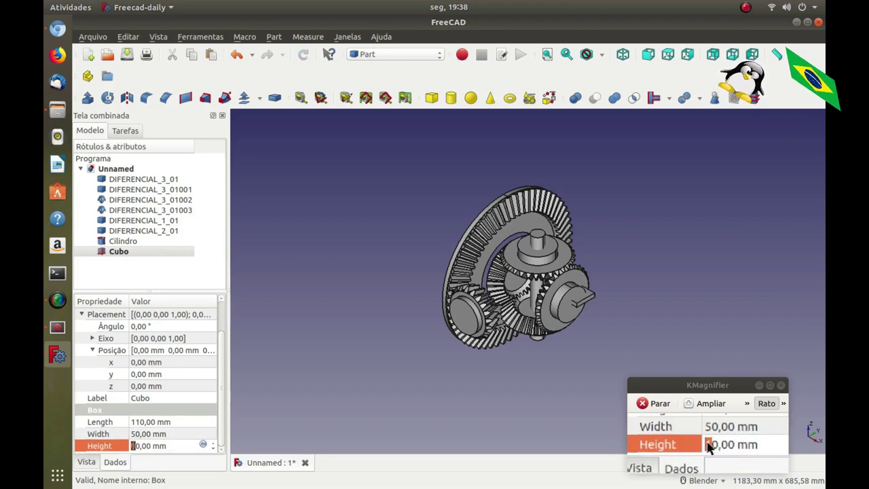
{"action": "type", "text": "2"}
{"action": "left_click", "coordinate": [350, 346]}
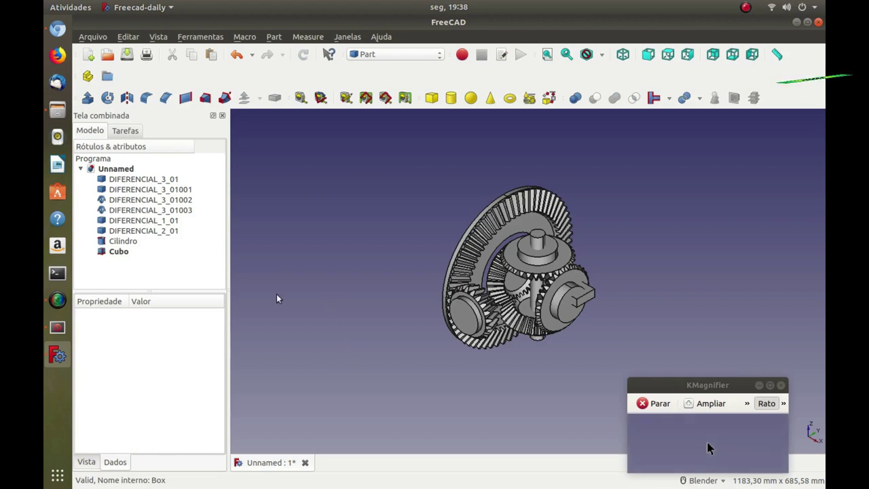
Set Cubo's Placement position to x = -80, y = -25, z = 110 mm
{"action": "left_click", "coordinate": [119, 251]}
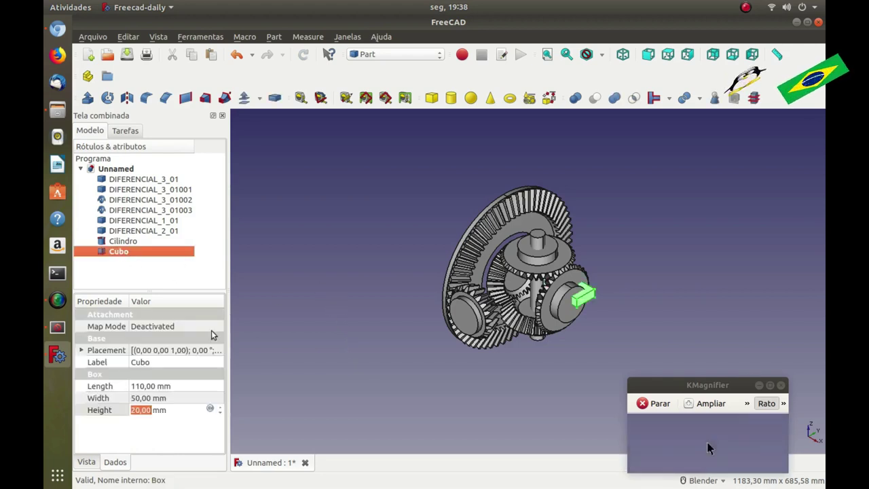
{"action": "left_click", "coordinate": [81, 350]}
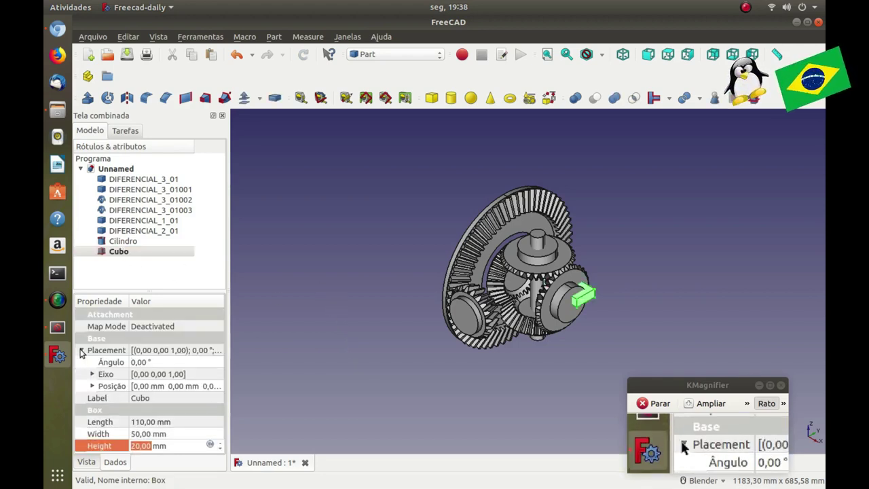
{"action": "left_click", "coordinate": [93, 387]}
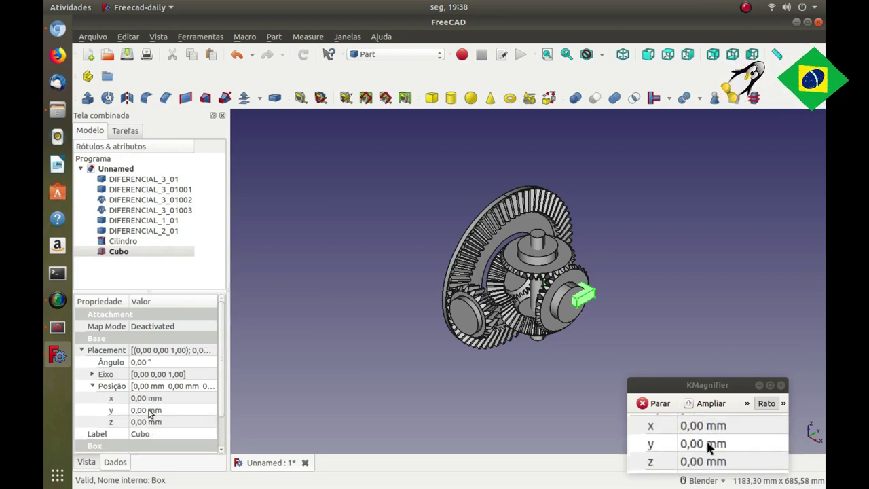
{"action": "left_click", "coordinate": [116, 400]}
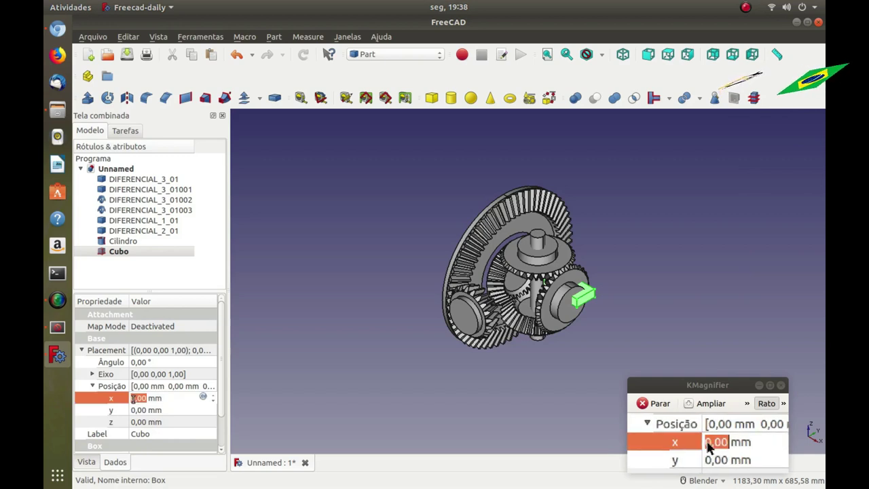
{"action": "type", "text": "-08"}
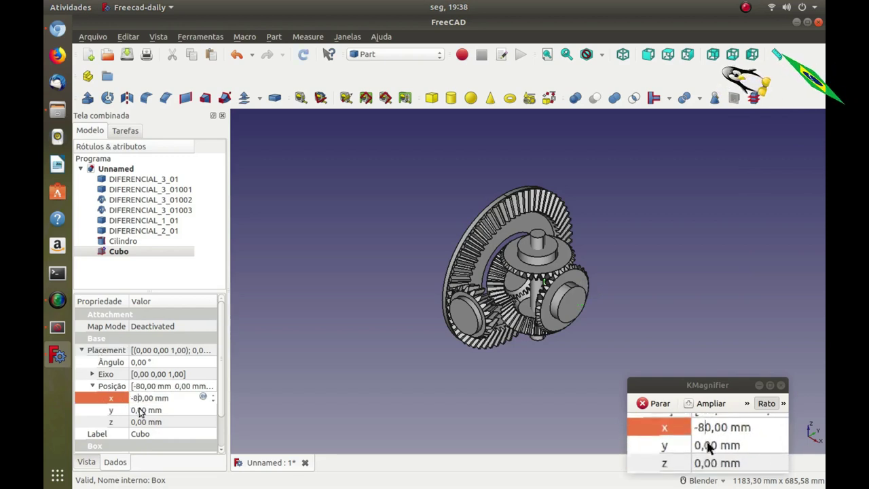
{"action": "left_click", "coordinate": [140, 411]}
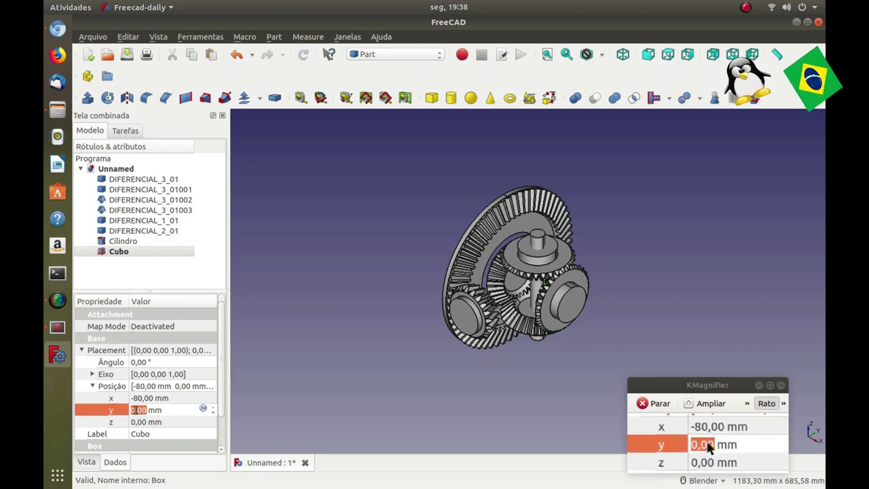
{"action": "type", "text": "-25"}
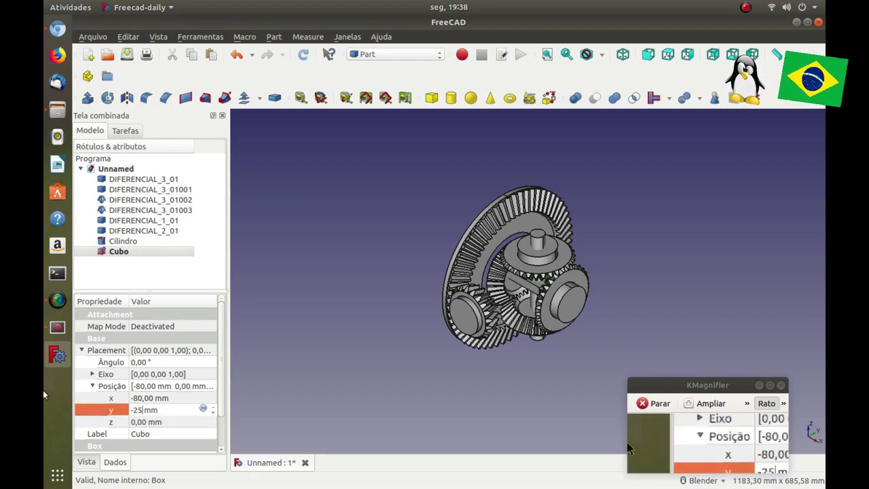
{"action": "left_click", "coordinate": [139, 421]}
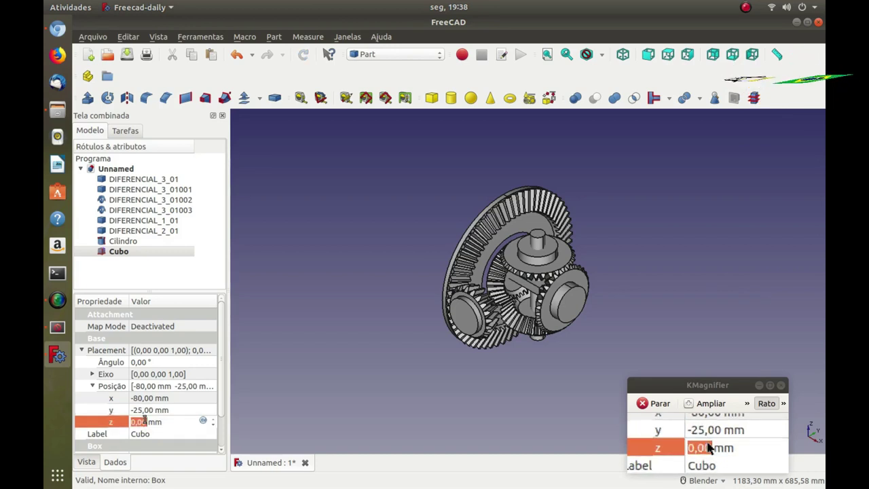
{"action": "type", "text": "1"}
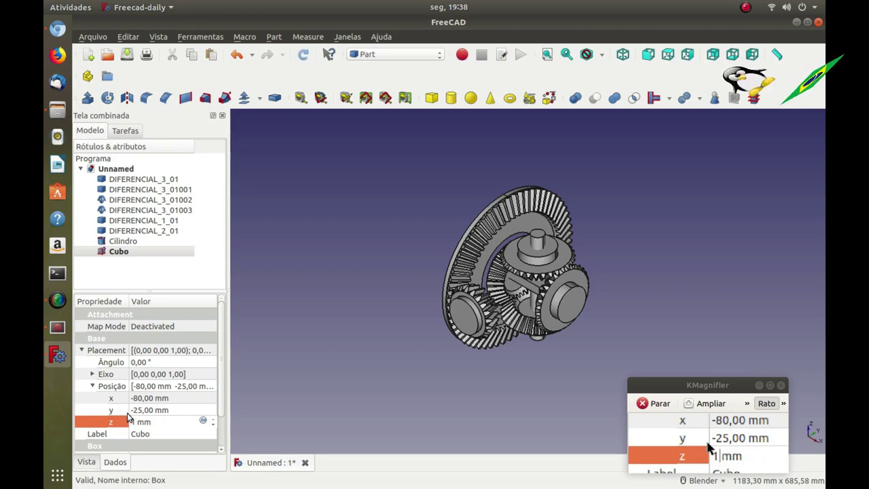
{"action": "type", "text": "0"}
{"action": "left_click", "coordinate": [431, 259]}
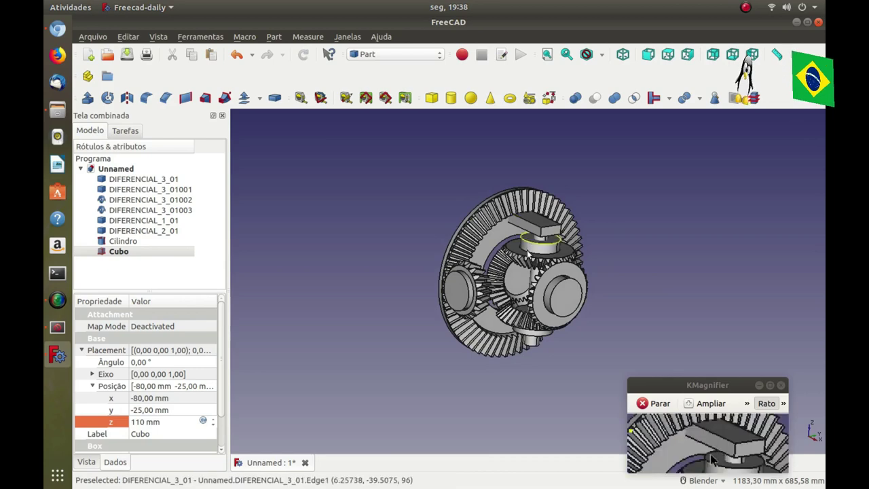
Inspect the box placement and correct Cubo's z position from 110 to 100 mm
{"action": "scroll", "coordinate": [521, 249], "scroll_direction": "up", "scroll_amount": 5}
{"action": "middle_click_drag", "start_coordinate": [521, 249], "coordinate": [548, 252]}
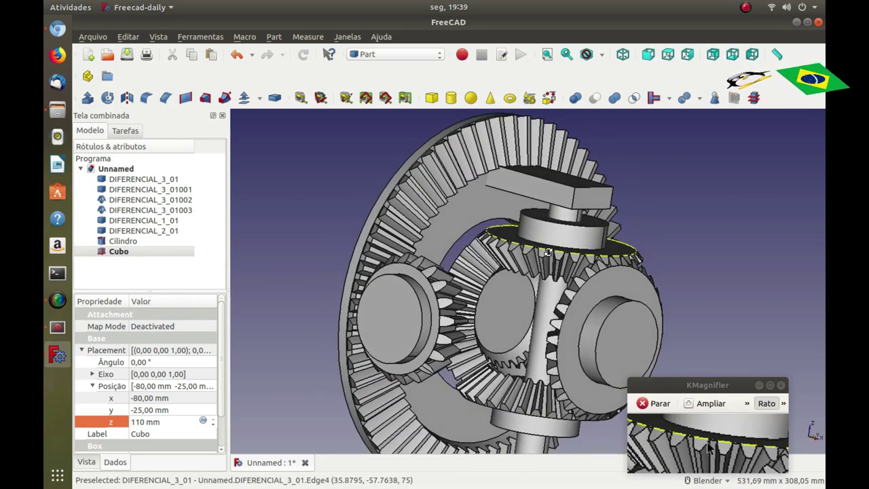
{"action": "middle_click_drag", "start_coordinate": [548, 253], "coordinate": [548, 257]}
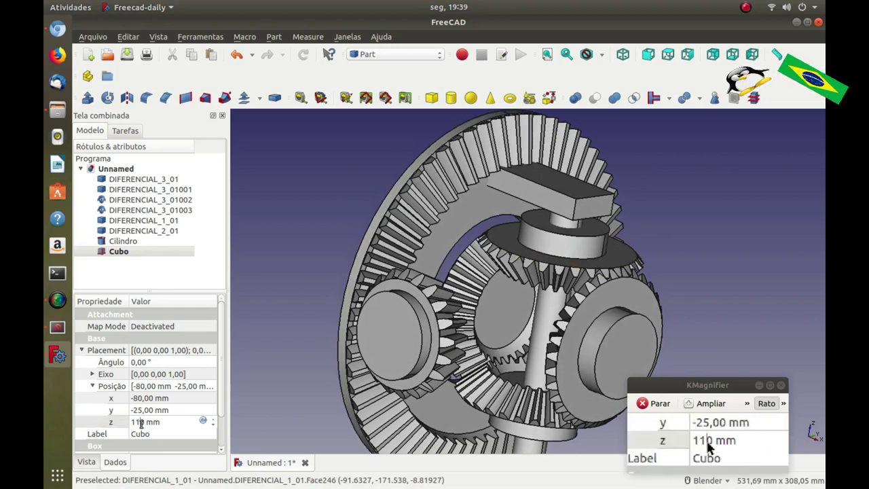
{"action": "key", "text": "BackSpace"}
{"action": "type", "text": "0"}
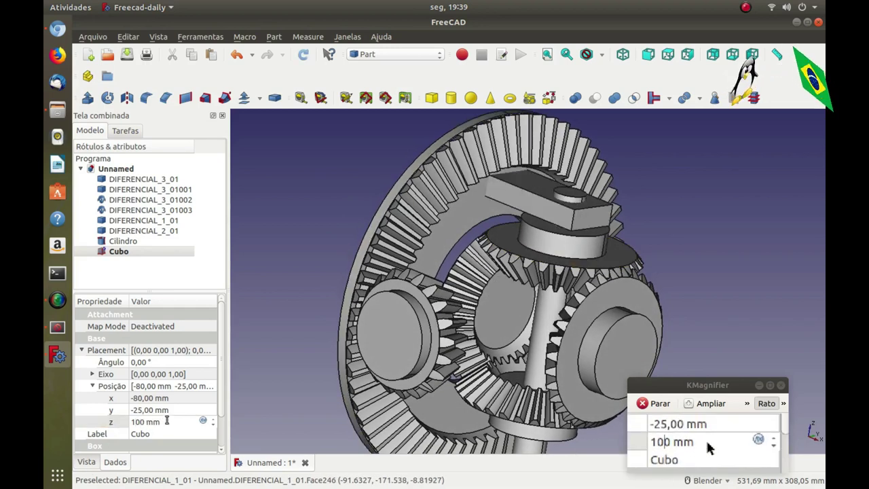
{"action": "left_click", "coordinate": [666, 235]}
Orbit and zoom around the differential to check the box, then reselect Cubo
{"action": "scroll", "coordinate": [381, 312], "scroll_direction": "down", "scroll_amount": 3}
{"action": "middle_click_drag", "start_coordinate": [416, 299], "coordinate": [374, 304]}
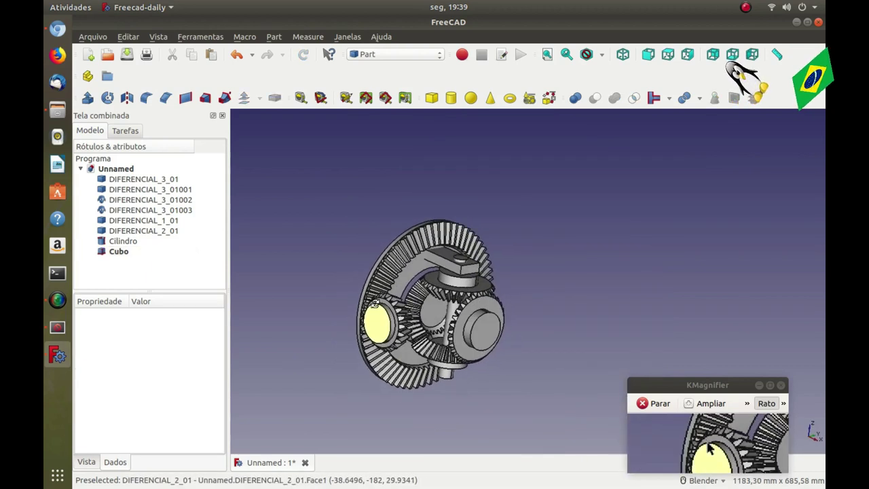
{"action": "scroll", "coordinate": [436, 279], "scroll_direction": "up", "scroll_amount": 3}
{"action": "scroll", "coordinate": [436, 278], "scroll_direction": "up", "scroll_amount": 2}
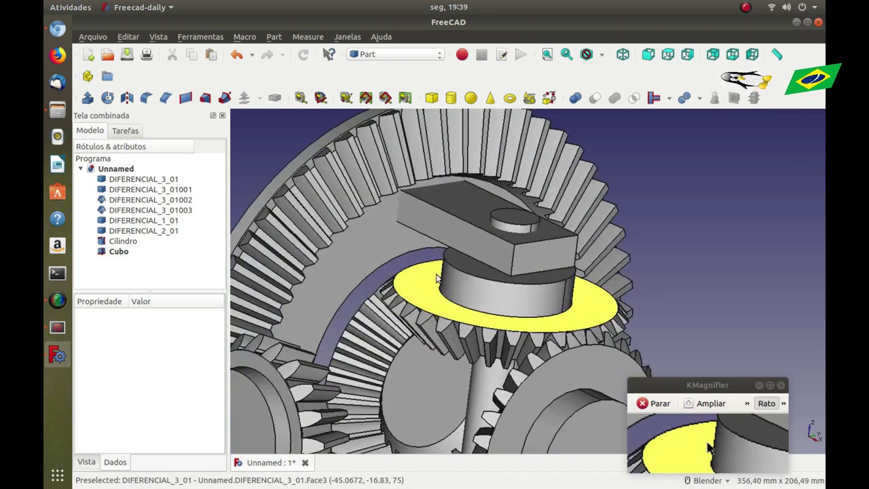
{"action": "scroll", "coordinate": [436, 253], "scroll_direction": "down", "scroll_amount": 5}
{"action": "mouse_move", "coordinate": [539, 247]}
{"action": "middle_mouse_down"}
{"action": "mouse_move", "coordinate": [523, 268]}
{"action": "mouse_move", "coordinate": [469, 277]}
{"action": "middle_mouse_up"}
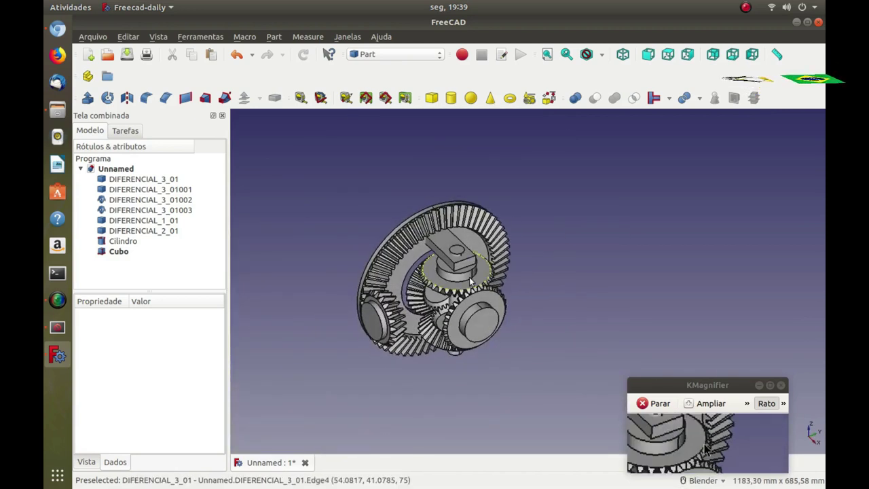
{"action": "left_click", "coordinate": [455, 270]}
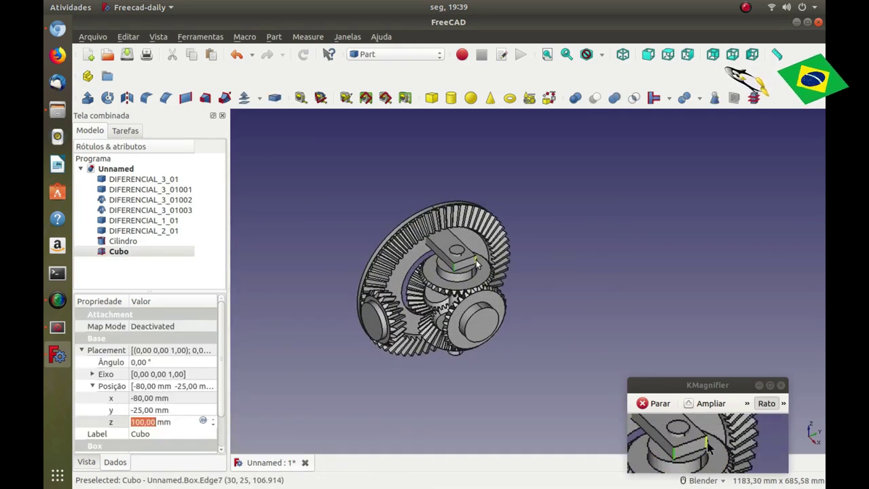
Fillet edges 5 and 7 of Cubo with a 15 mm radius, then select the Fillet
{"action": "left_click", "coordinate": [144, 99]}
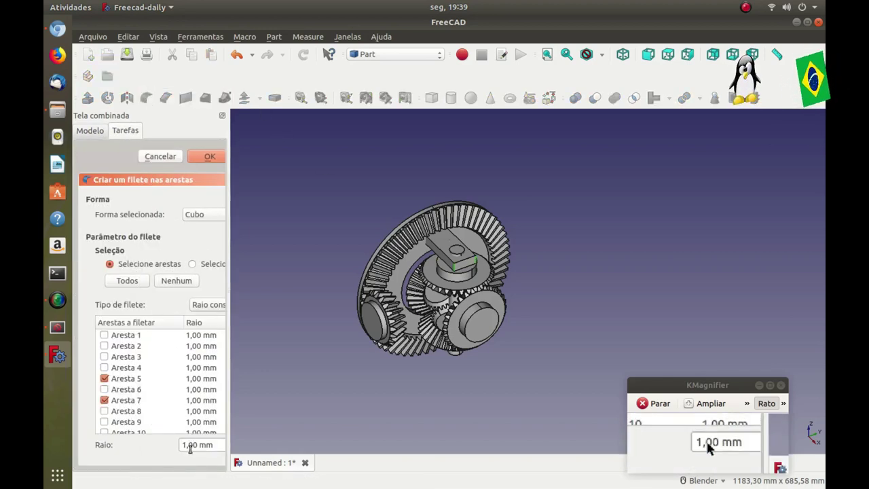
{"action": "type", "text": "5"}
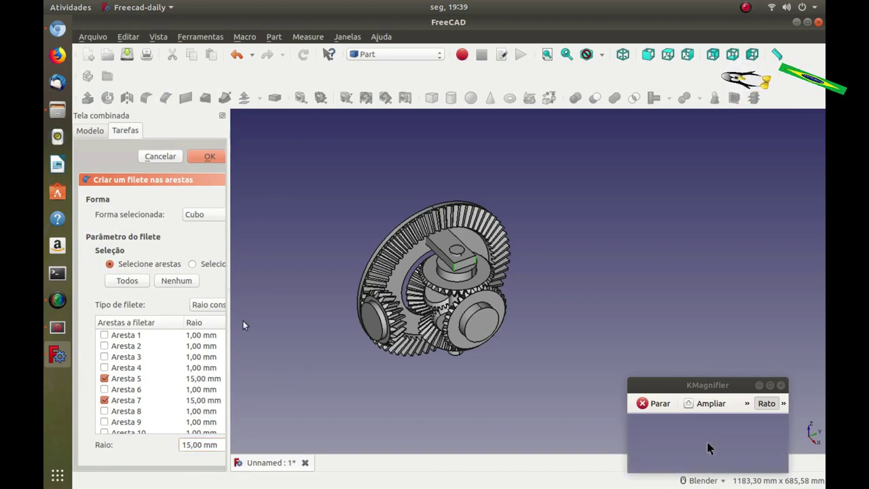
{"action": "left_click", "coordinate": [207, 157]}
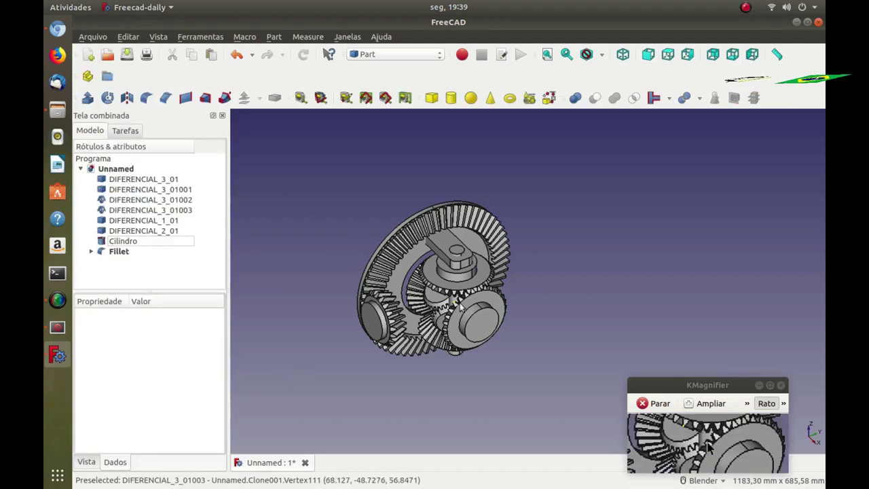
{"action": "scroll", "coordinate": [470, 290], "scroll_direction": "up", "scroll_amount": 5}
{"action": "middle_click_drag", "start_coordinate": [470, 291], "coordinate": [530, 209]}
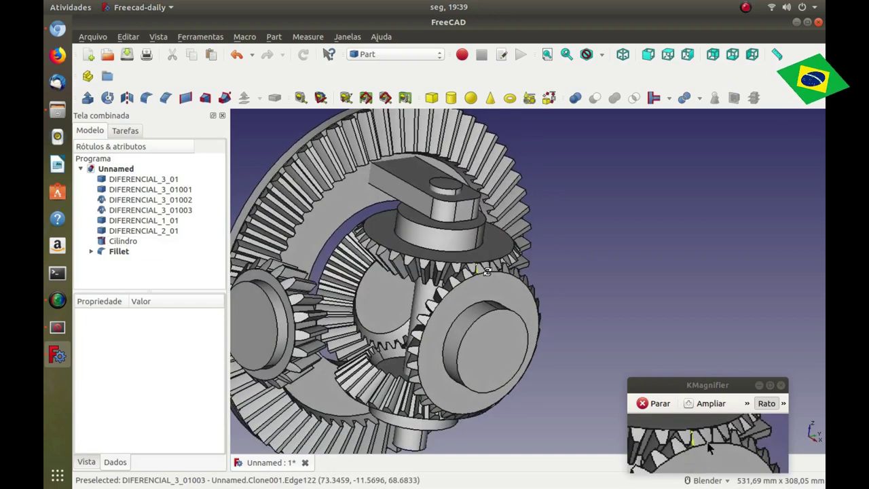
{"action": "scroll", "coordinate": [531, 209], "scroll_direction": "down", "scroll_amount": 5}
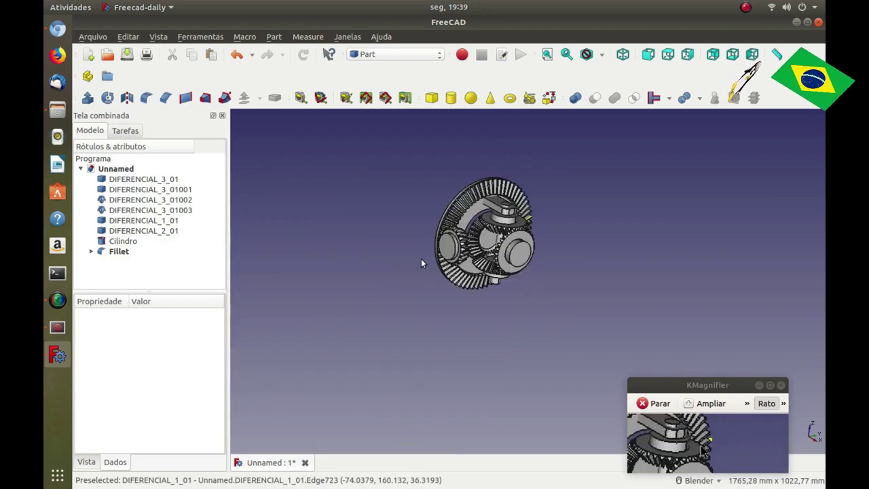
{"action": "left_click", "coordinate": [119, 251]}
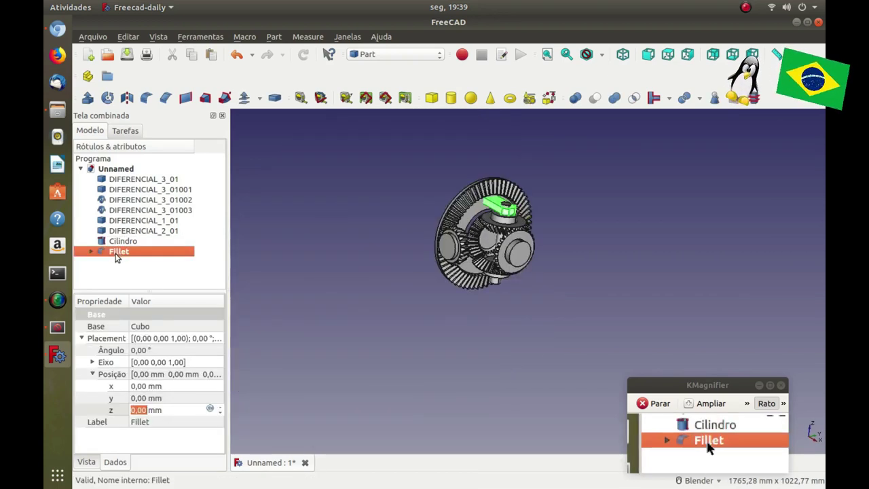
In the Draft workbench, clone the filleted box as Fillet001
{"action": "left_click", "coordinate": [391, 56]}
{"action": "left_click", "coordinate": [392, 58]}
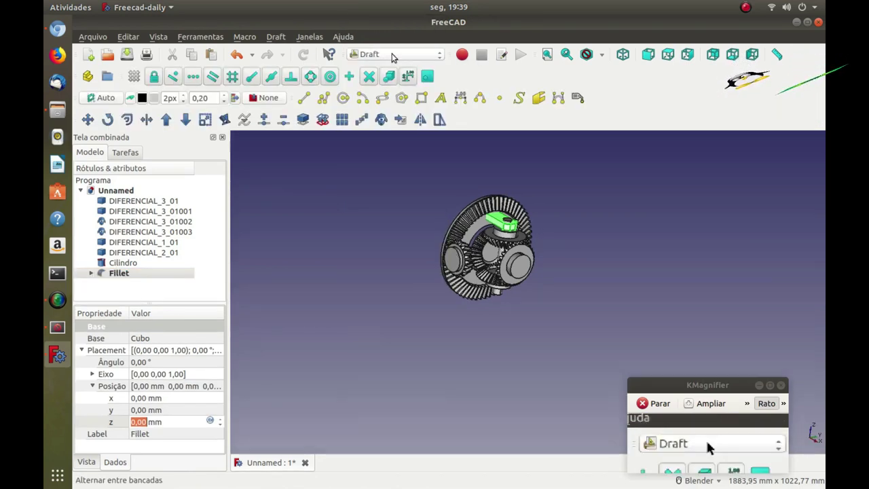
{"action": "left_click", "coordinate": [380, 119]}
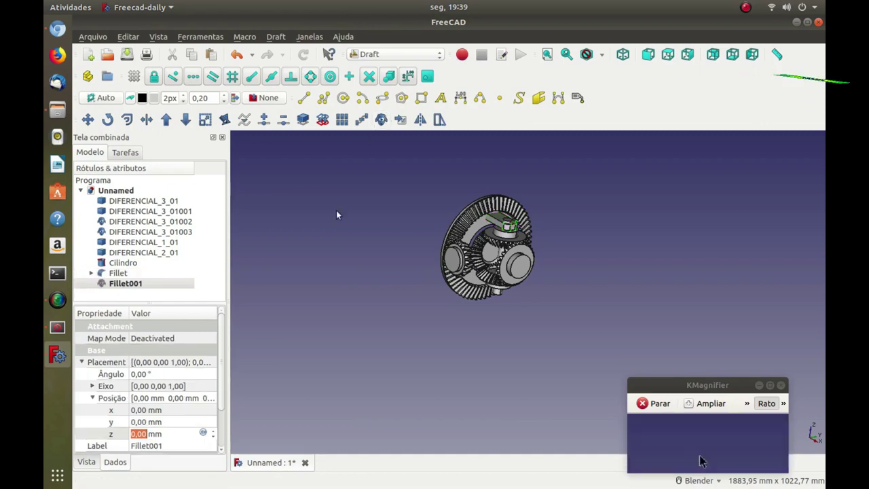
Set the Fillet001 clone's z position to -20 mm and inspect the lowered part
{"action": "left_click", "coordinate": [292, 282]}
{"action": "left_click", "coordinate": [127, 285]}
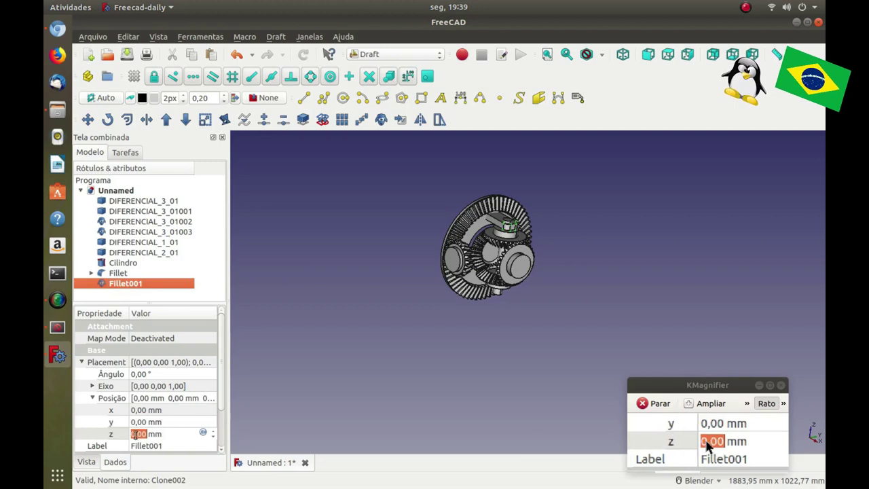
{"action": "left_click", "coordinate": [133, 434]}
{"action": "key", "text": "Return"}
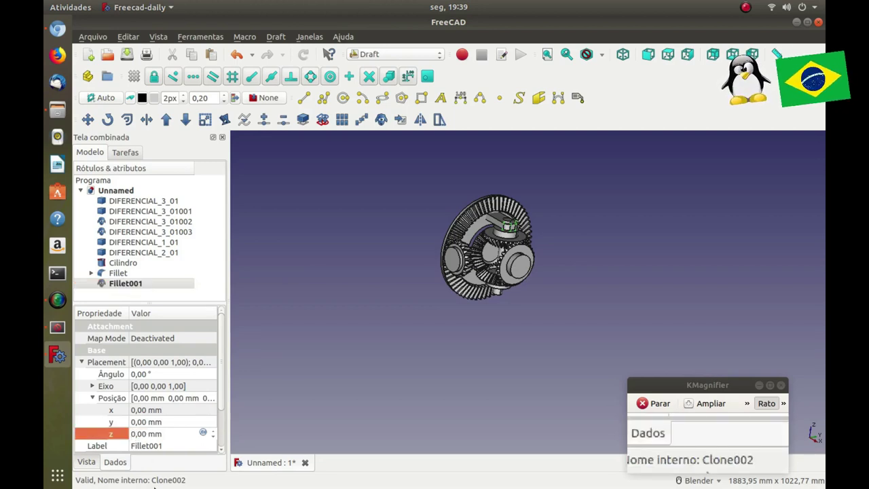
{"action": "type", "text": "-022"}
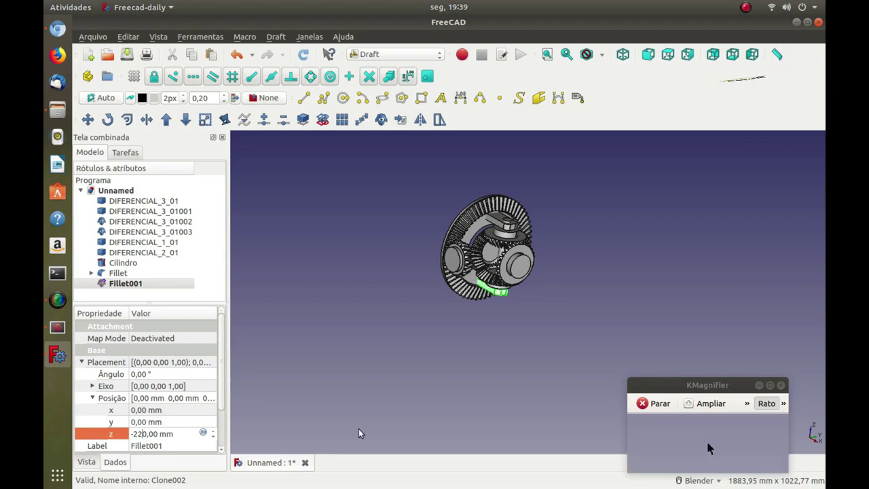
{"action": "left_click", "coordinate": [395, 420]}
{"action": "mouse_move", "coordinate": [395, 421]}
{"action": "middle_mouse_down"}
{"action": "mouse_move", "coordinate": [394, 376]}
{"action": "mouse_move", "coordinate": [436, 326]}
{"action": "mouse_move", "coordinate": [452, 322]}
{"action": "mouse_move", "coordinate": [471, 357]}
{"action": "mouse_move", "coordinate": [435, 359]}
{"action": "middle_mouse_up"}
{"action": "scroll", "coordinate": [475, 326], "scroll_direction": "up", "scroll_amount": 5}
{"action": "scroll", "coordinate": [436, 359], "scroll_direction": "down", "scroll_amount": 5}
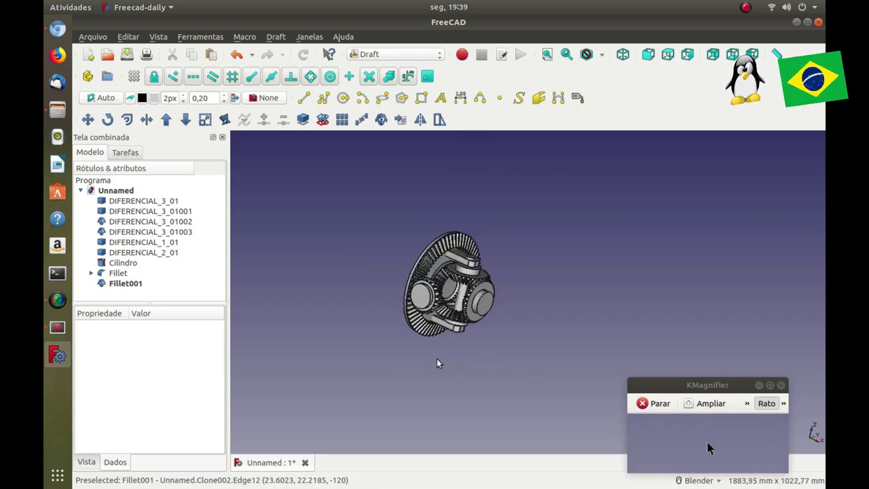
{"action": "scroll", "coordinate": [448, 348], "scroll_direction": "up", "scroll_amount": 3}
{"action": "scroll", "coordinate": [438, 349], "scroll_direction": "down", "scroll_amount": 2}
{"action": "scroll", "coordinate": [428, 363], "scroll_direction": "down", "scroll_amount": 1}
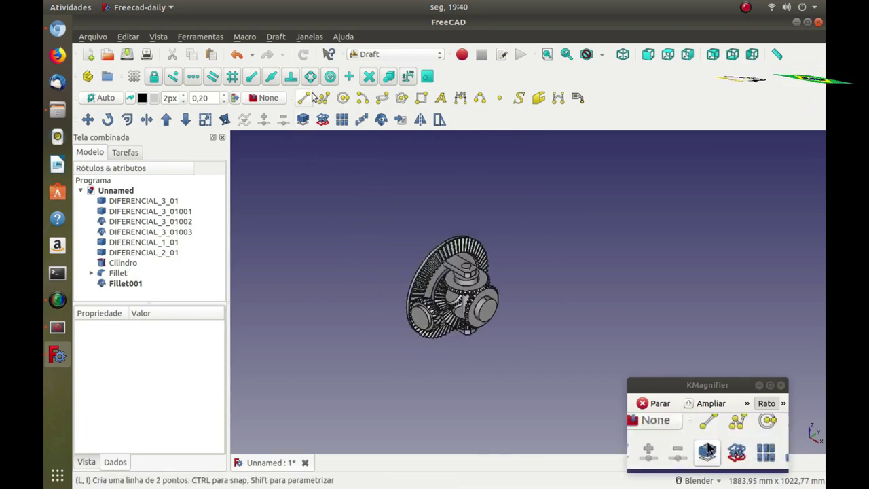
Switch to the Part workbench and add a new cylinder, Cilindro001
{"action": "left_click", "coordinate": [406, 51]}
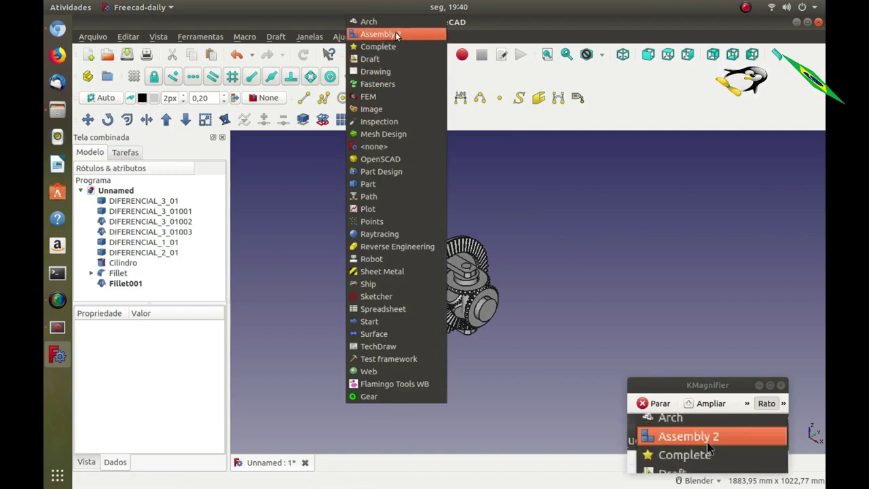
{"action": "left_click", "coordinate": [383, 183]}
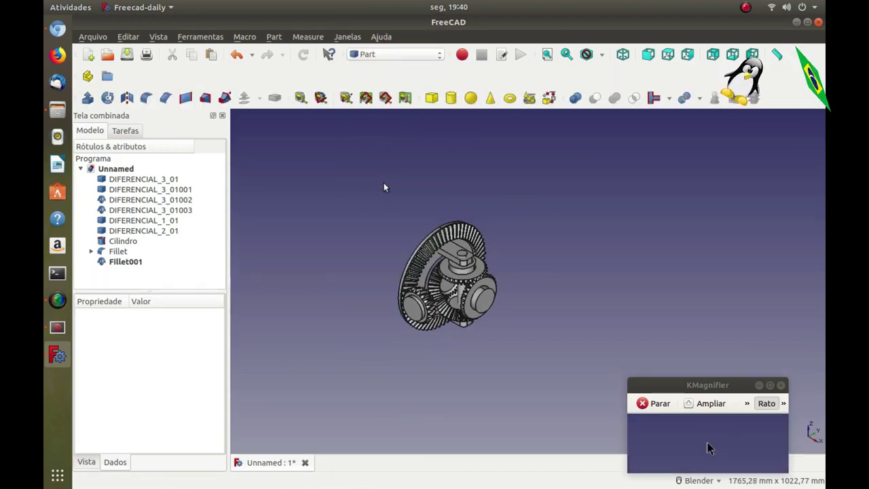
{"action": "left_click", "coordinate": [451, 98]}
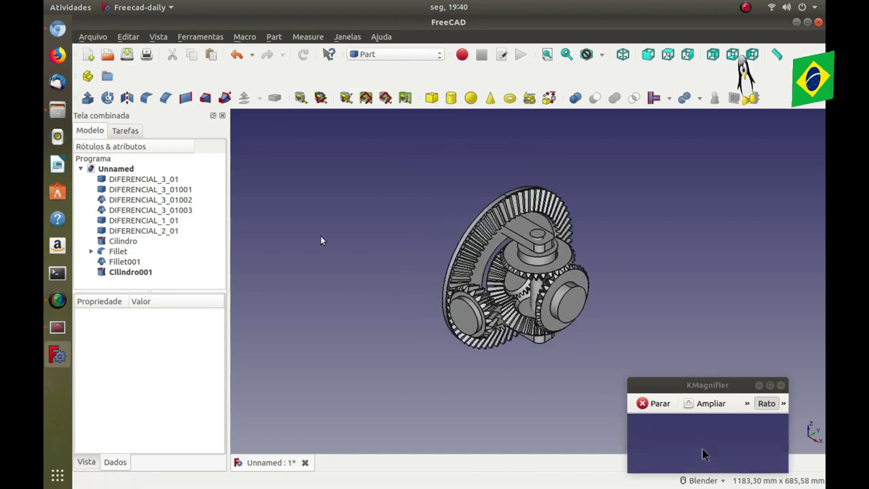
Give Cilindro001 a 25 mm radius and a much longer height
{"action": "left_click", "coordinate": [143, 273]}
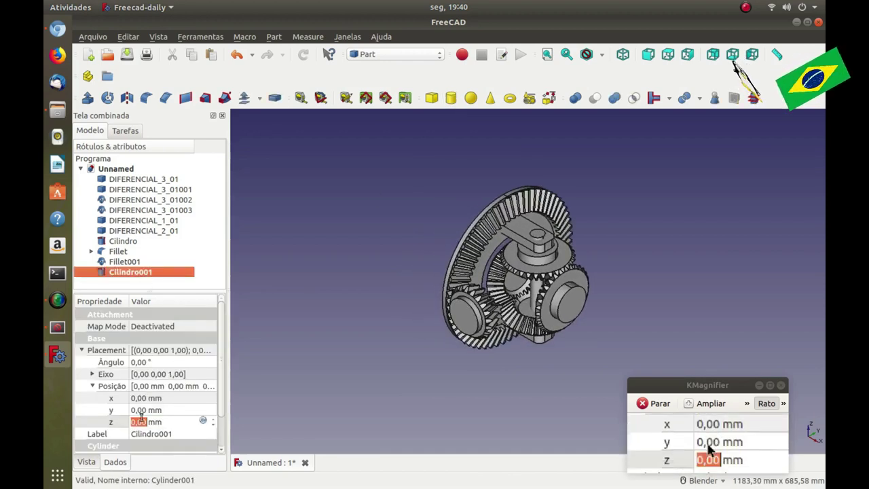
{"action": "left_click_drag", "start_coordinate": [220, 371], "coordinate": [226, 426]}
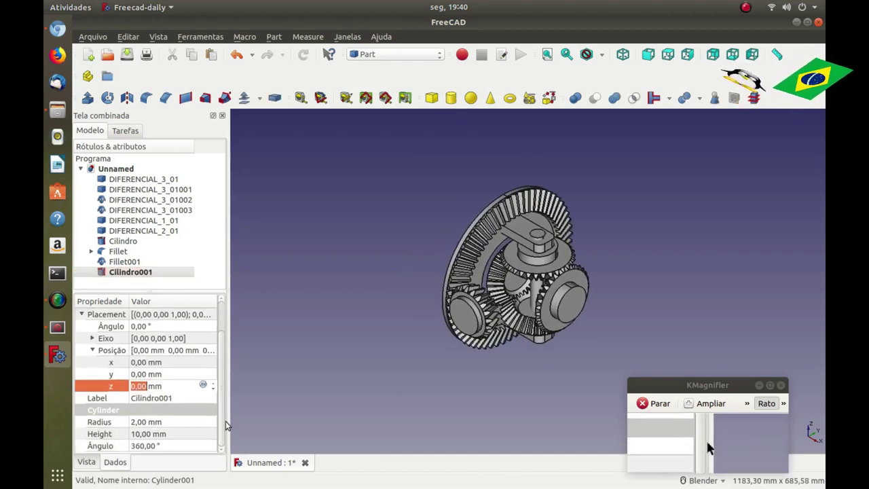
{"action": "left_click", "coordinate": [137, 422]}
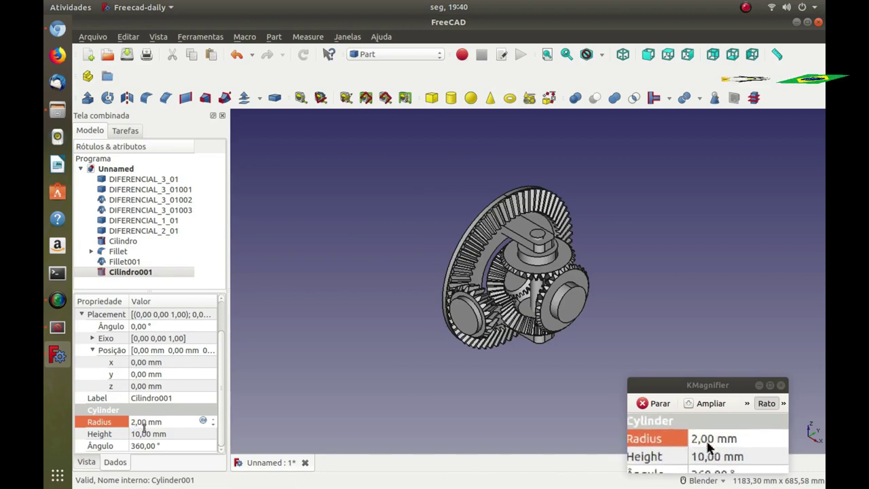
{"action": "type", "text": "5"}
{"action": "left_click", "coordinate": [134, 434]}
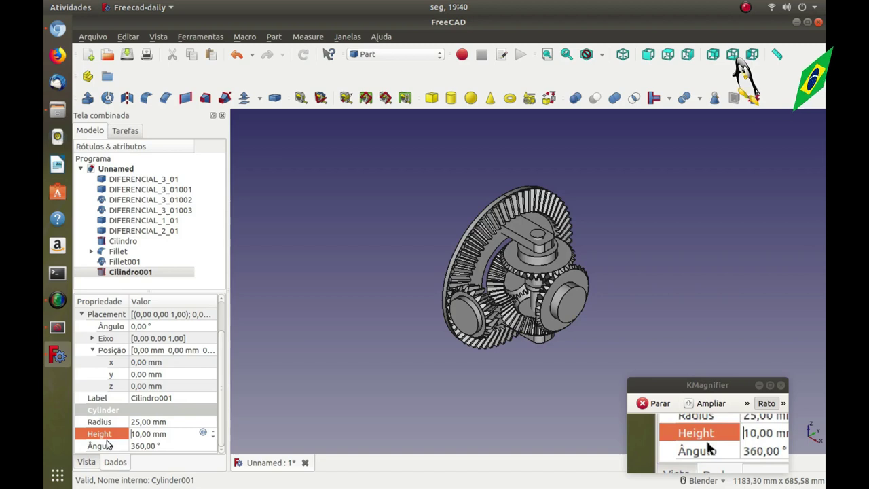
{"action": "type", "text": "100"}
{"action": "left_click", "coordinate": [316, 284]}
{"action": "scroll", "coordinate": [410, 292], "scroll_direction": "down", "scroll_amount": 3}
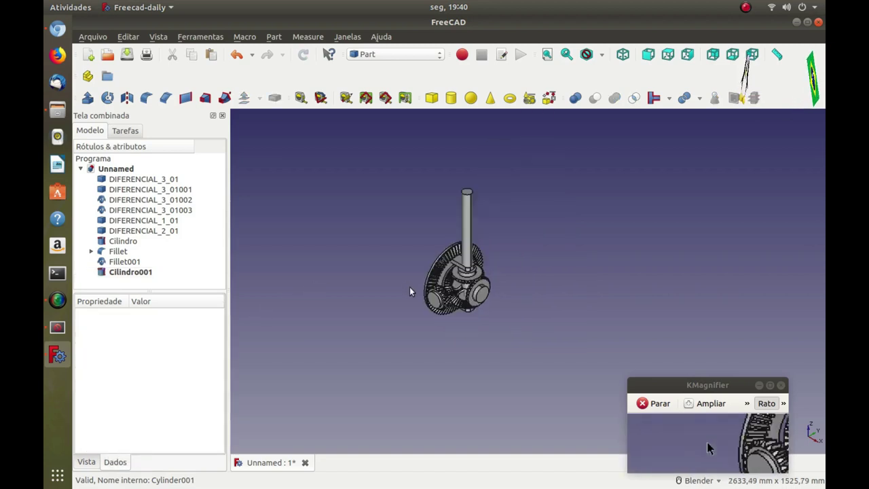
Rotate Cilindro001 90° onto its side using the Transform handles
{"action": "double_click", "coordinate": [153, 275]}
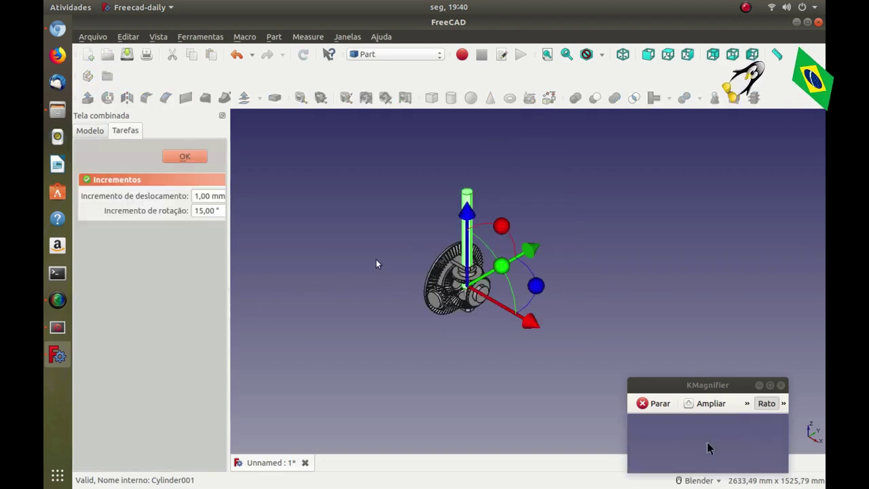
{"action": "left_click_drag", "start_coordinate": [496, 267], "coordinate": [504, 271]}
{"action": "left_click_drag", "start_coordinate": [531, 314], "coordinate": [518, 372]}
In front view, slide the shaft along its axis so it protrudes from the hub, then confirm
{"action": "key", "text": "1"}
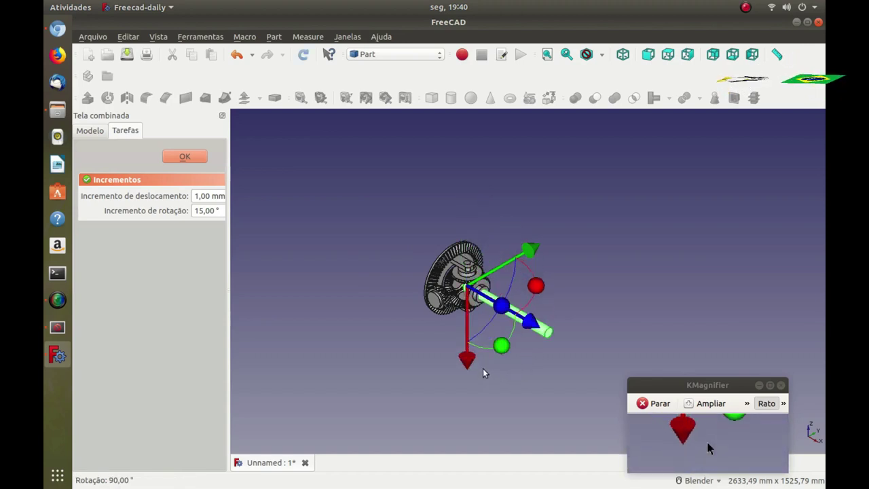
{"action": "mouse_move", "coordinate": [575, 287]}
{"action": "left_mouse_down"}
{"action": "mouse_move", "coordinate": [603, 289]}
{"action": "mouse_move", "coordinate": [545, 293]}
{"action": "left_mouse_up"}
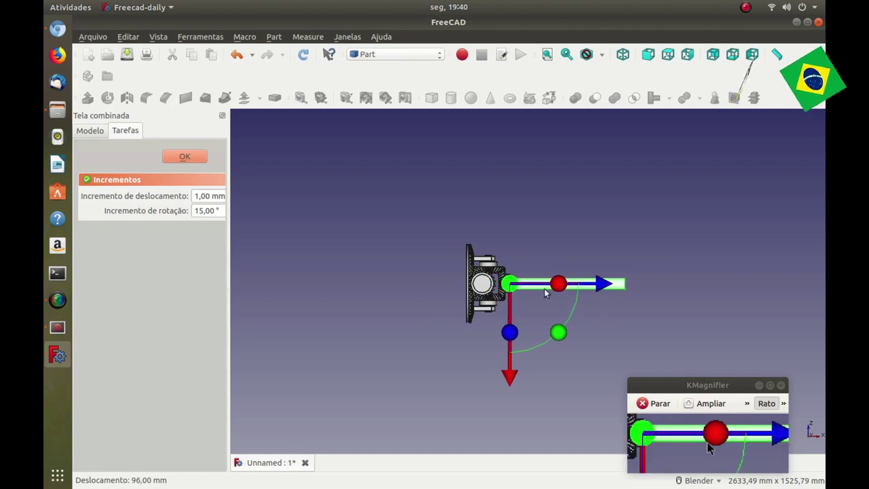
{"action": "scroll", "coordinate": [509, 285], "scroll_direction": "up", "scroll_amount": 3}
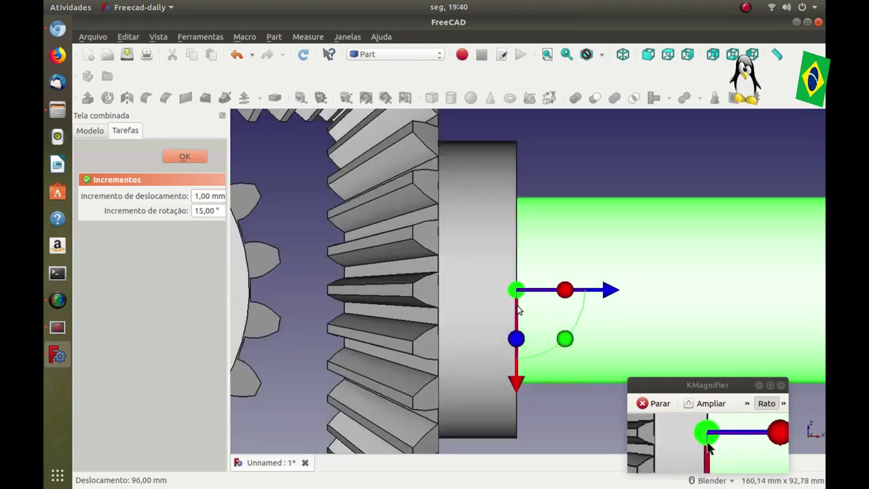
{"action": "scroll", "coordinate": [508, 296], "scroll_direction": "up", "scroll_amount": 3}
{"action": "left_click_drag", "start_coordinate": [595, 287], "coordinate": [609, 284]}
{"action": "left_click", "coordinate": [575, 139]}
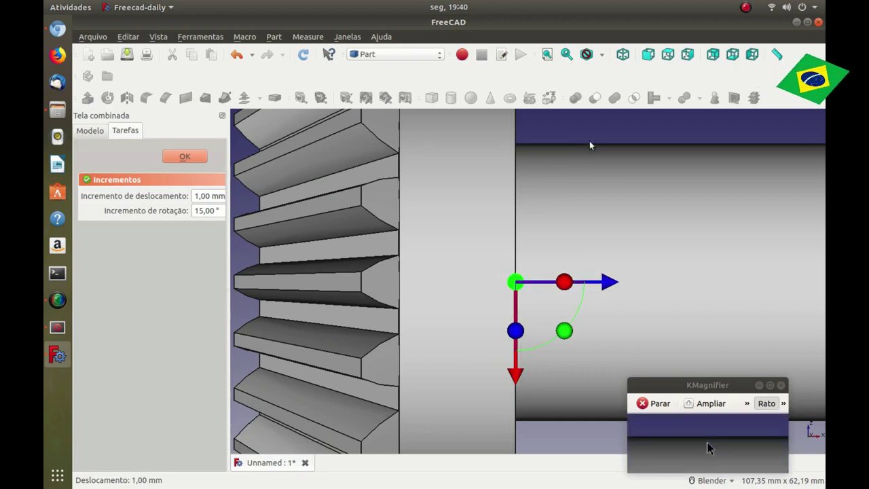
{"action": "scroll", "coordinate": [502, 201], "scroll_direction": "down", "scroll_amount": 2}
{"action": "scroll", "coordinate": [502, 201], "scroll_direction": "down", "scroll_amount": 2}
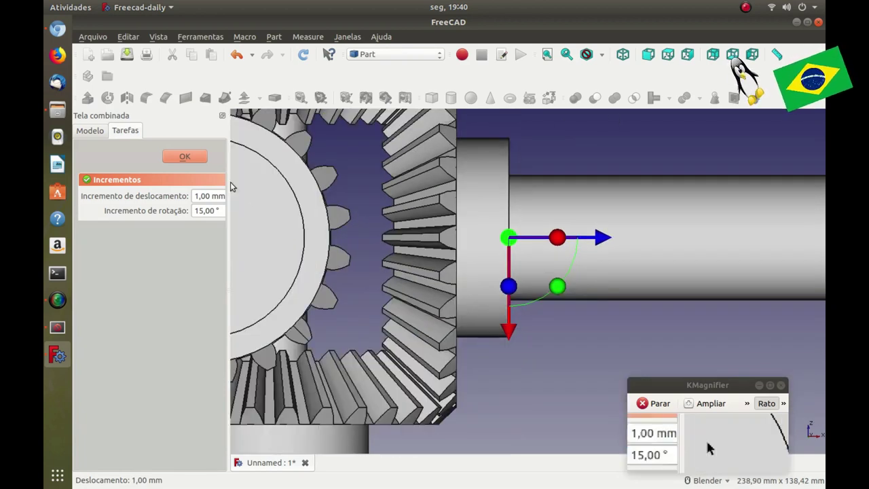
{"action": "left_click", "coordinate": [197, 161]}
{"action": "scroll", "coordinate": [416, 248], "scroll_direction": "down", "scroll_amount": 3}
{"action": "scroll", "coordinate": [416, 248], "scroll_direction": "down", "scroll_amount": 3}
{"action": "middle_click_drag", "start_coordinate": [416, 249], "coordinate": [358, 328]}
{"action": "scroll", "coordinate": [358, 329], "scroll_direction": "up", "scroll_amount": 3}
{"action": "scroll", "coordinate": [520, 180], "scroll_direction": "down", "scroll_amount": 5}
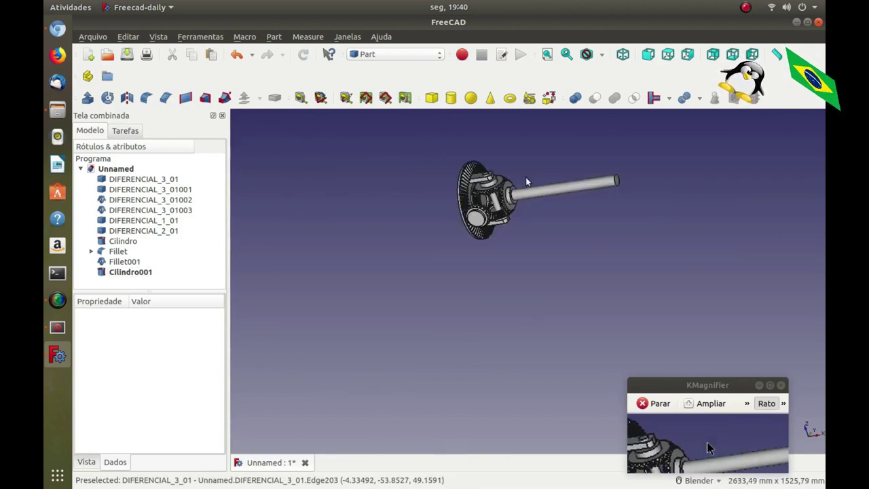
{"action": "middle_click_drag", "start_coordinate": [526, 182], "coordinate": [550, 191]}
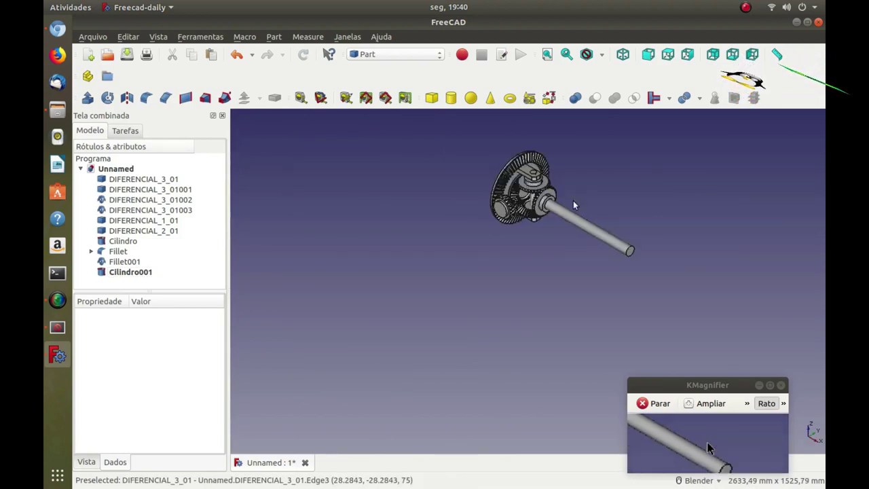
{"action": "scroll", "coordinate": [632, 152], "scroll_direction": "up", "scroll_amount": 2}
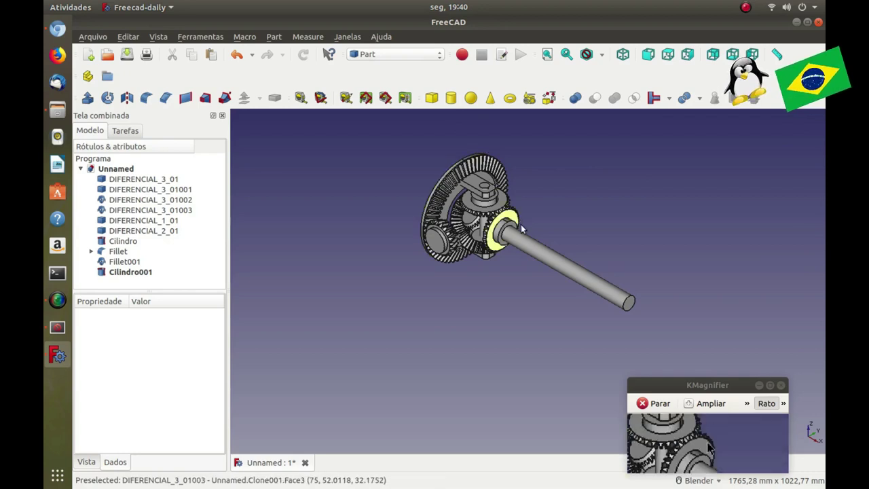
Copy and paste Cilindro001 to create a duplicate shaft, Cilindro002
{"action": "left_click", "coordinate": [126, 274]}
{"action": "right_click", "coordinate": [127, 276]}
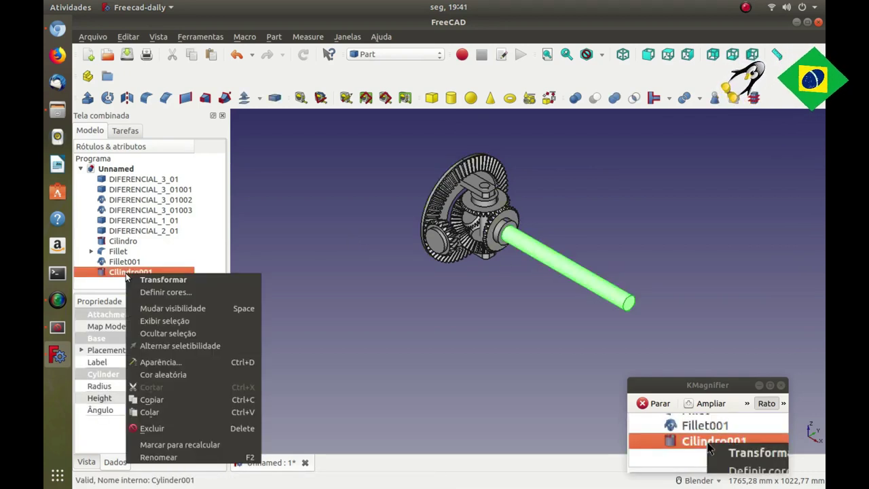
{"action": "left_click", "coordinate": [165, 398]}
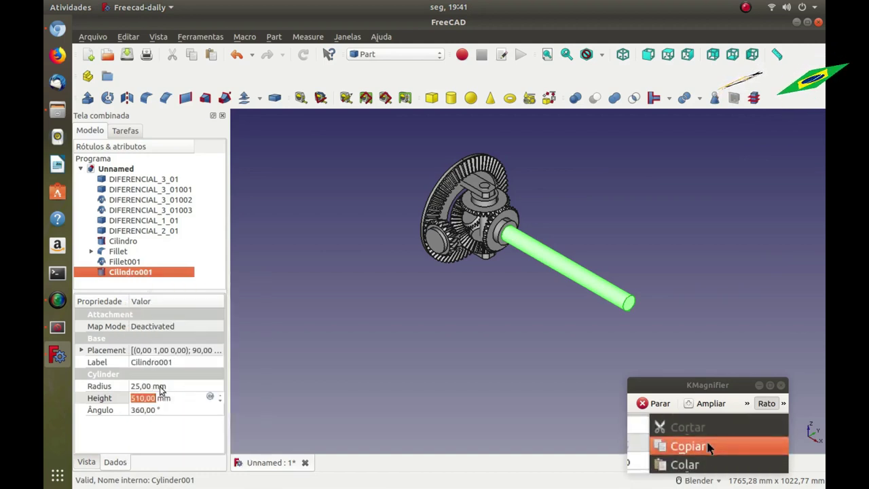
{"action": "right_click", "coordinate": [145, 283]}
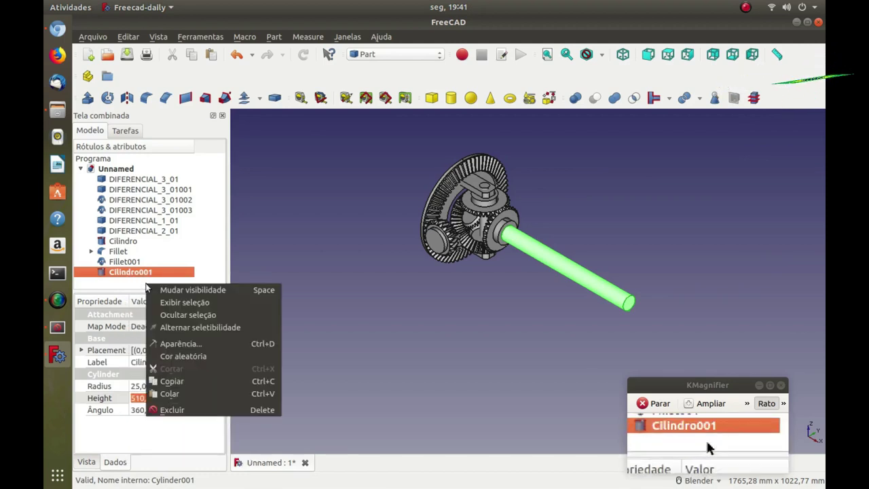
{"action": "left_click", "coordinate": [176, 394]}
Move Cilindro002 so it extends out the opposite side of the differential
{"action": "left_click", "coordinate": [141, 283]}
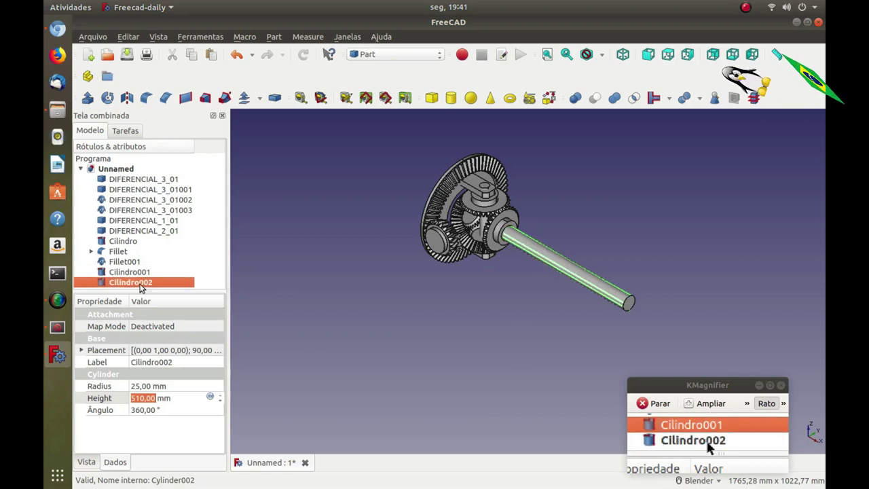
{"action": "double_click", "coordinate": [141, 283]}
{"action": "left_click_drag", "start_coordinate": [566, 263], "coordinate": [422, 249]}
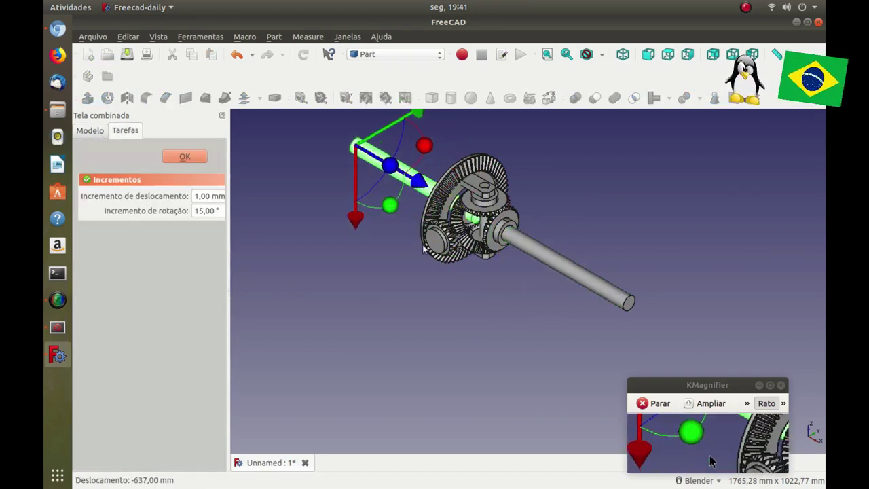
{"action": "middle_click_drag", "start_coordinate": [422, 249], "coordinate": [545, 247]}
{"action": "key", "text": "3"}
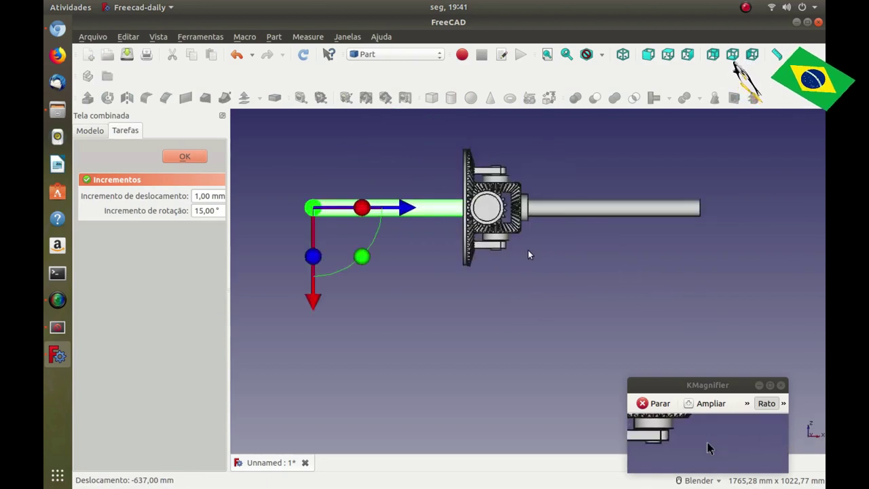
{"action": "scroll", "coordinate": [441, 200], "scroll_direction": "up", "scroll_amount": 2}
{"action": "scroll", "coordinate": [471, 233], "scroll_direction": "up", "scroll_amount": 3}
{"action": "scroll", "coordinate": [503, 249], "scroll_direction": "up", "scroll_amount": 2}
{"action": "mouse_move", "coordinate": [503, 249]}
{"action": "middle_mouse_down"}
{"action": "mouse_move", "coordinate": [526, 252]}
{"action": "mouse_move", "coordinate": [522, 259]}
{"action": "middle_mouse_up"}
{"action": "scroll", "coordinate": [511, 182], "scroll_direction": "down", "scroll_amount": 5}
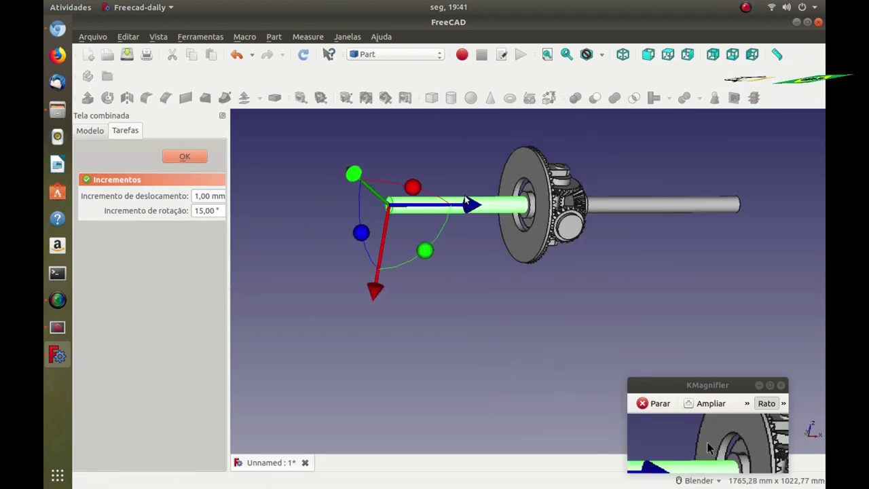
{"action": "mouse_move", "coordinate": [473, 211]}
{"action": "left_mouse_down"}
{"action": "mouse_move", "coordinate": [446, 219]}
{"action": "mouse_move", "coordinate": [458, 223]}
{"action": "left_mouse_up"}
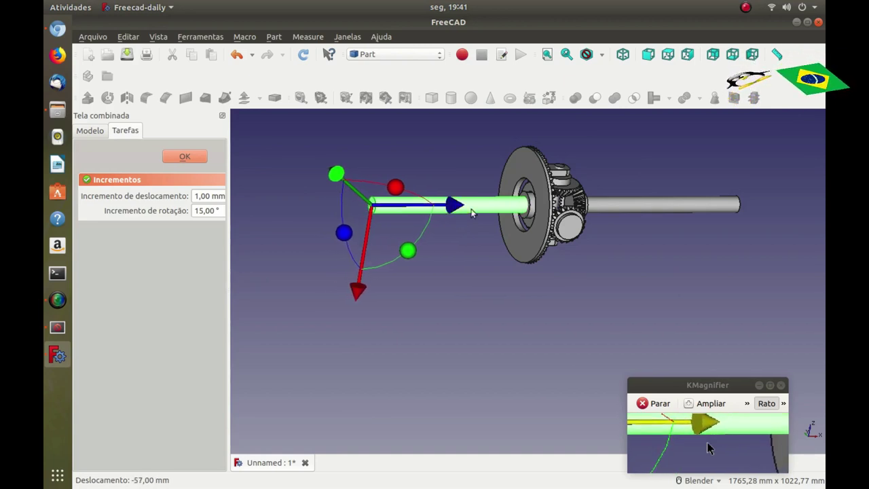
{"action": "scroll", "coordinate": [536, 192], "scroll_direction": "up", "scroll_amount": 10}
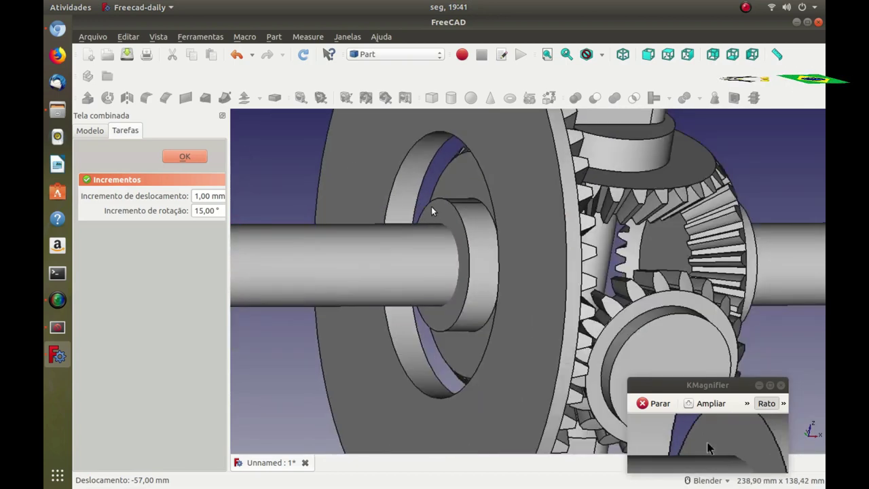
{"action": "scroll", "coordinate": [414, 201], "scroll_direction": "down", "scroll_amount": 10}
{"action": "left_click", "coordinate": [190, 160]}
Switch to the isometric view and zoom to see both shafts
{"action": "middle_click_drag", "start_coordinate": [252, 188], "coordinate": [324, 245]}
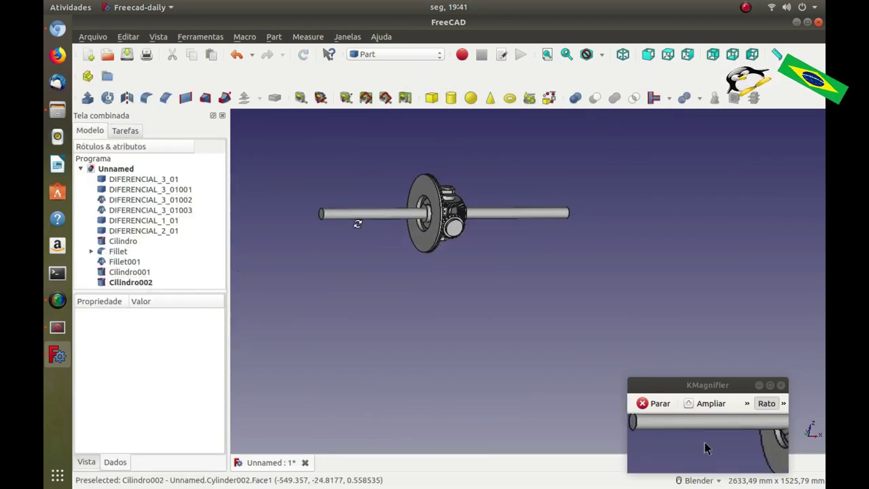
{"action": "key", "text": "0"}
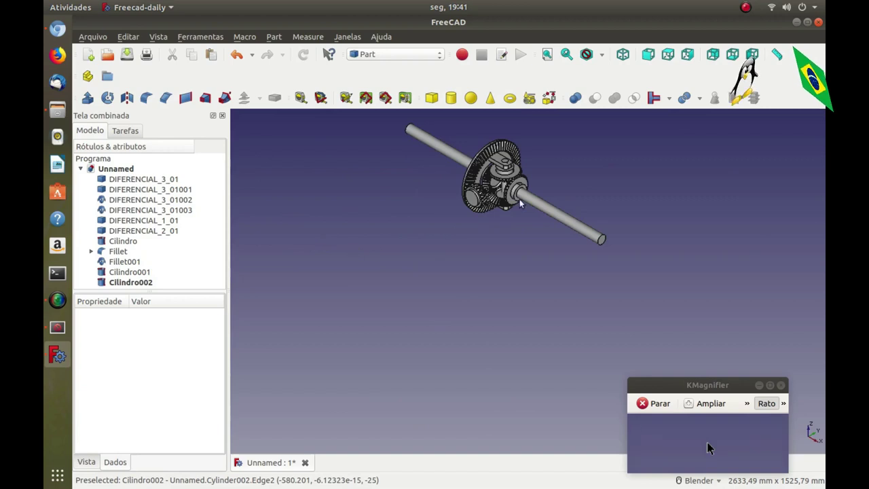
{"action": "scroll", "coordinate": [543, 174], "scroll_direction": "up", "scroll_amount": 3}
{"action": "scroll", "coordinate": [530, 251], "scroll_direction": "down", "scroll_amount": 3}
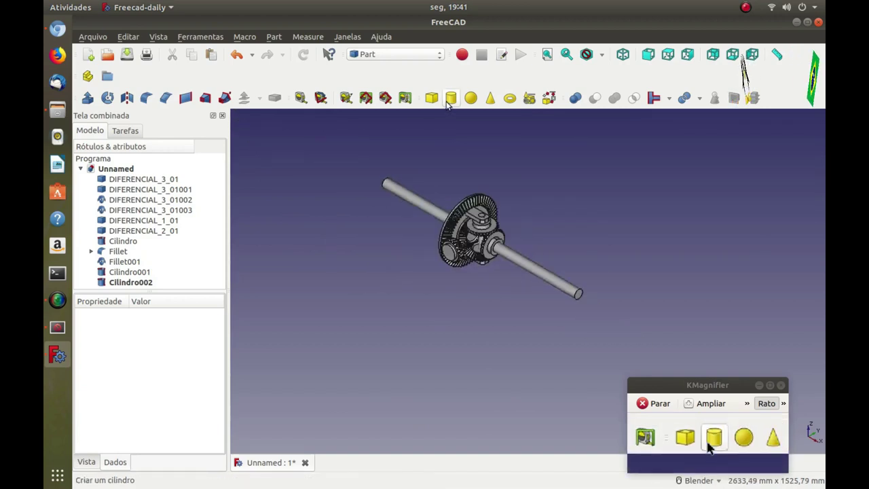
Add cylinder Cilindro003 with a 25 mm radius and 510 mm height
{"action": "left_click", "coordinate": [450, 98]}
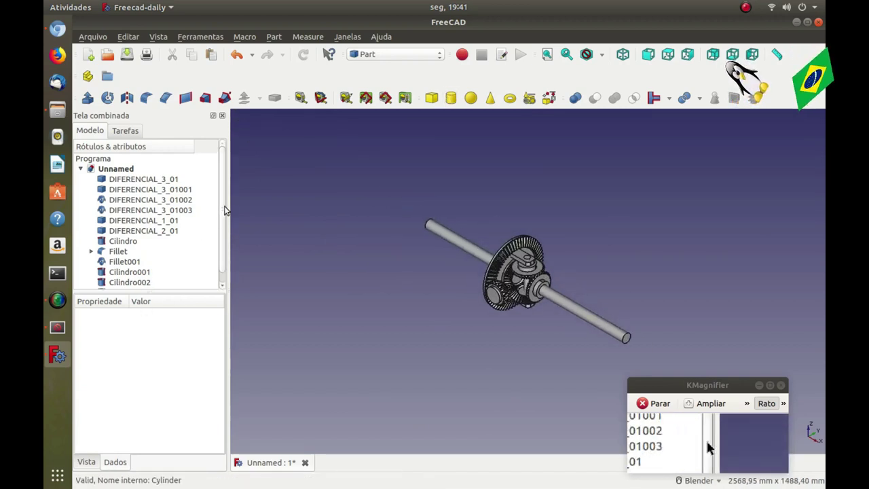
{"action": "scroll", "coordinate": [191, 274], "scroll_direction": "down", "scroll_amount": 1}
{"action": "left_click", "coordinate": [136, 282]}
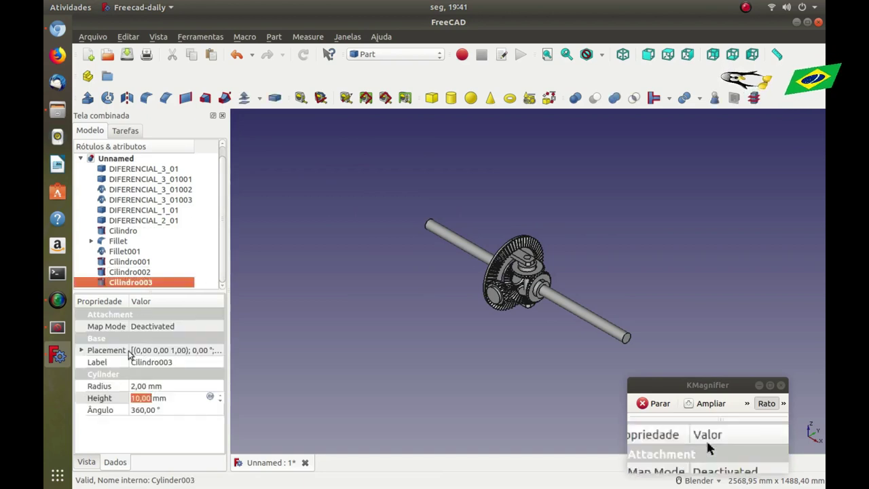
{"action": "left_click", "coordinate": [134, 386]}
{"action": "type", "text": "25"}
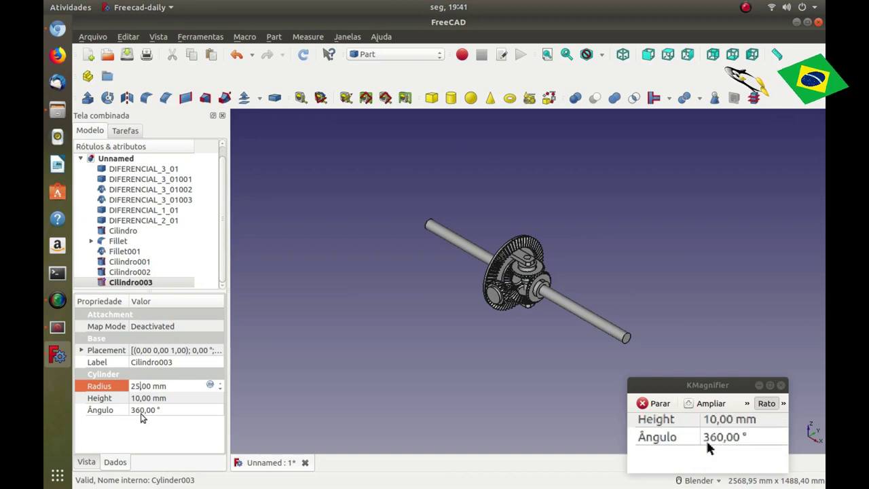
{"action": "left_click", "coordinate": [136, 398]}
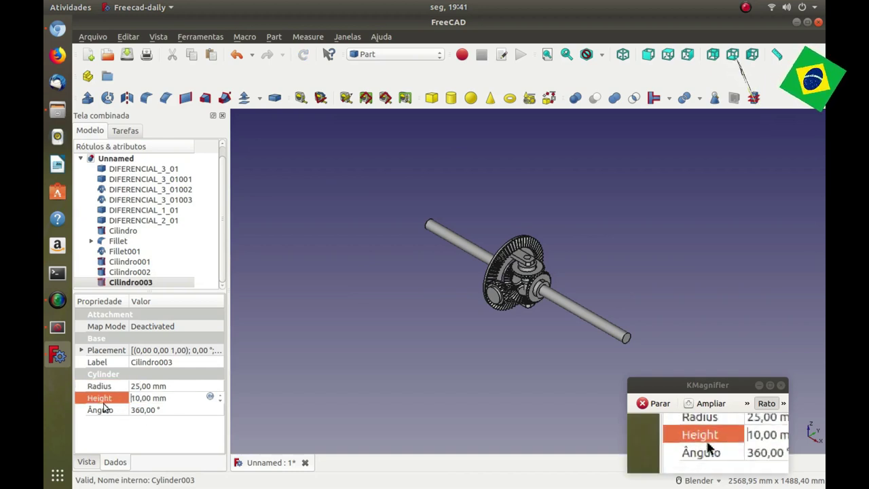
{"action": "type", "text": "150"}
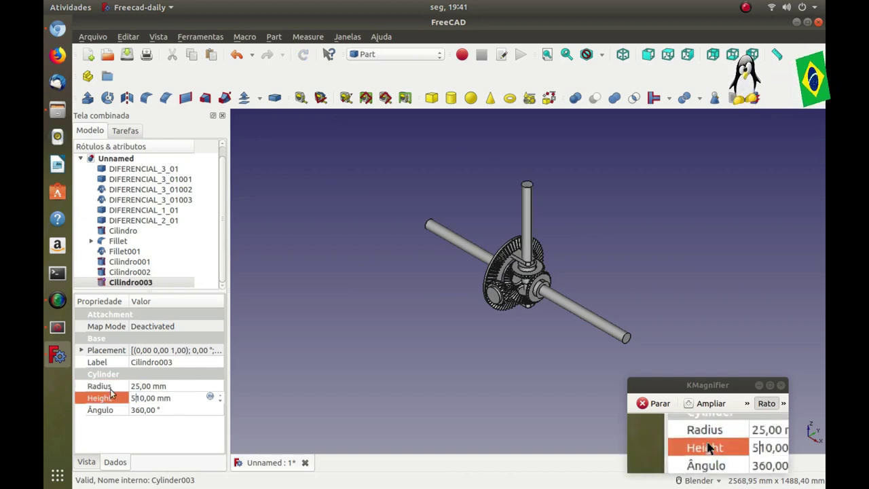
{"action": "left_click", "coordinate": [609, 214]}
{"action": "double_click", "coordinate": [152, 282]}
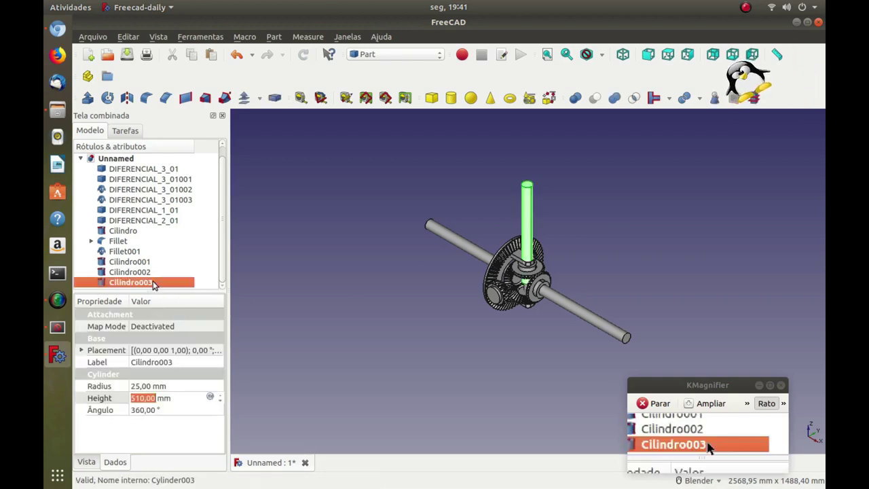
Turn Cilindro003 90° to horizontal and shift it a few millimetres to line up with the gears
{"action": "left_click_drag", "start_coordinate": [562, 225], "coordinate": [508, 263]}
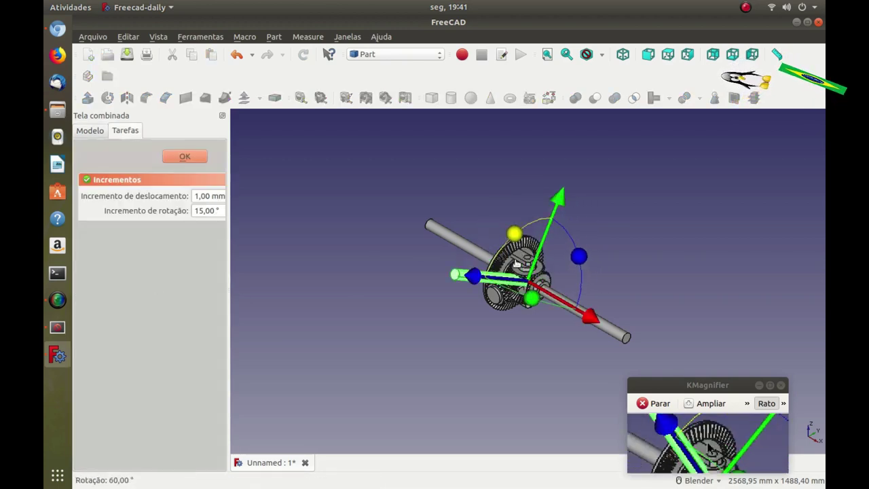
{"action": "left_click", "coordinate": [196, 158]}
{"action": "key", "text": "1"}
{"action": "scroll", "coordinate": [429, 272], "scroll_direction": "up", "scroll_amount": 5}
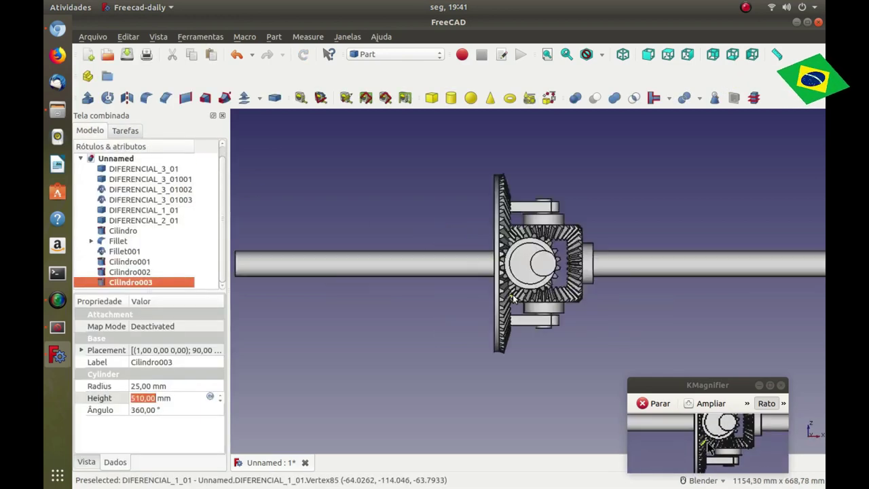
{"action": "double_click", "coordinate": [129, 283]}
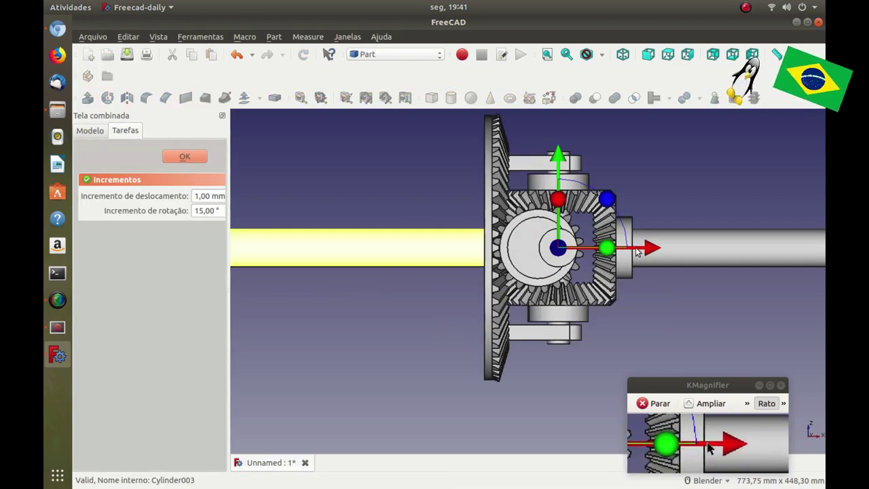
{"action": "left_click_drag", "start_coordinate": [645, 248], "coordinate": [628, 251]}
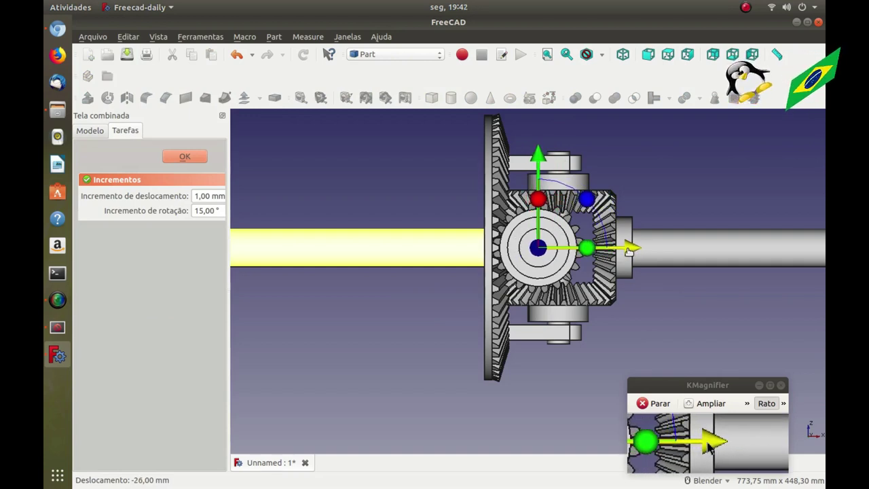
{"action": "scroll", "coordinate": [604, 231], "scroll_direction": "up", "scroll_amount": 2}
{"action": "scroll", "coordinate": [590, 219], "scroll_direction": "up", "scroll_amount": 2}
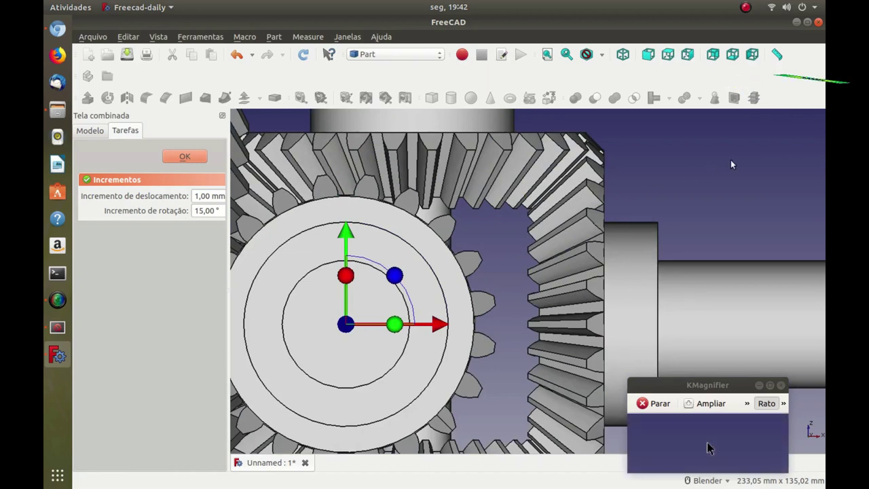
{"action": "left_click", "coordinate": [186, 157]}
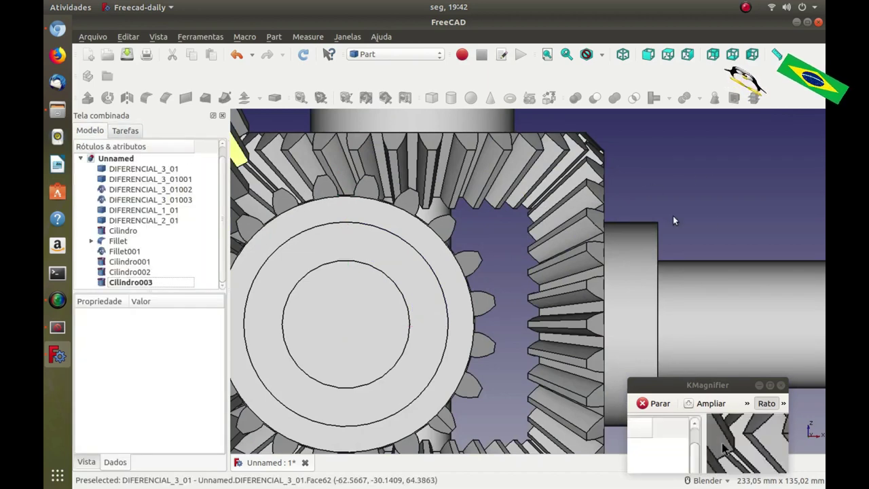
Orbit to an angled view of the differential and reselect Cilindro003
{"action": "scroll", "coordinate": [801, 205], "scroll_direction": "down", "scroll_amount": 5}
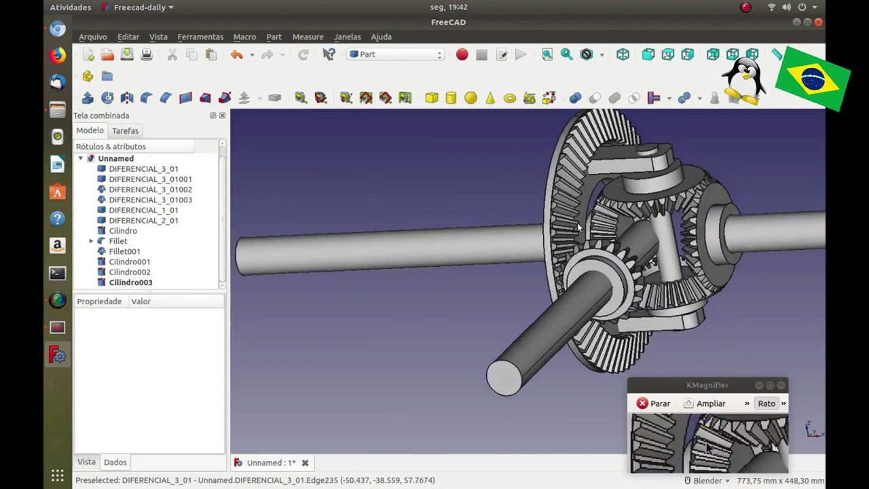
{"action": "middle_click_drag", "start_coordinate": [613, 198], "coordinate": [607, 210]}
{"action": "scroll", "coordinate": [607, 211], "scroll_direction": "up", "scroll_amount": 3}
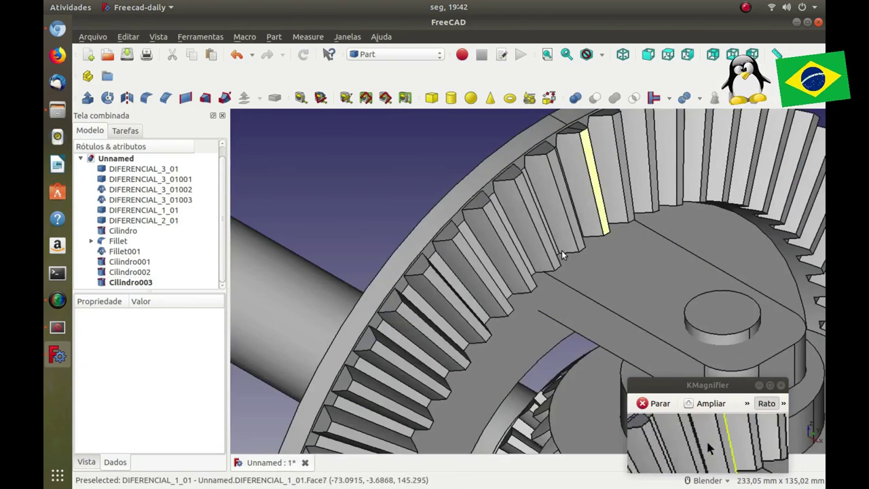
{"action": "scroll", "coordinate": [563, 228], "scroll_direction": "down", "scroll_amount": 3}
{"action": "scroll", "coordinate": [546, 339], "scroll_direction": "down", "scroll_amount": 3}
{"action": "scroll", "coordinate": [543, 361], "scroll_direction": "up", "scroll_amount": 2}
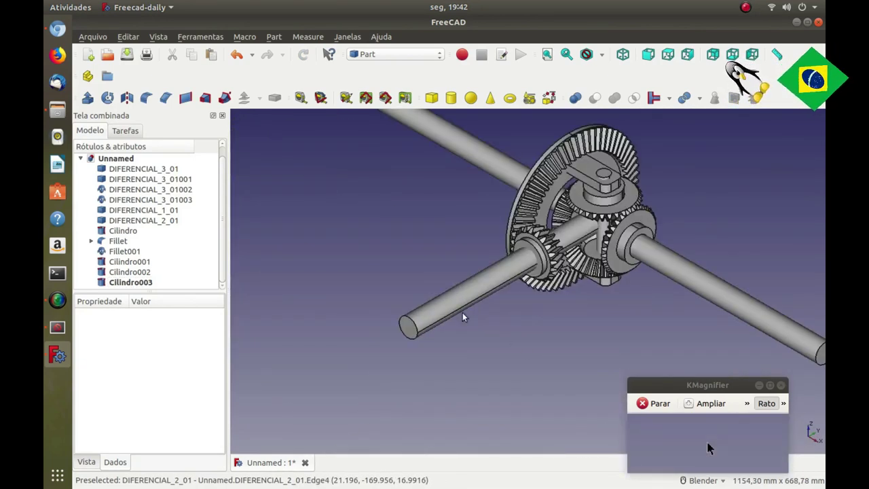
{"action": "left_click", "coordinate": [138, 283]}
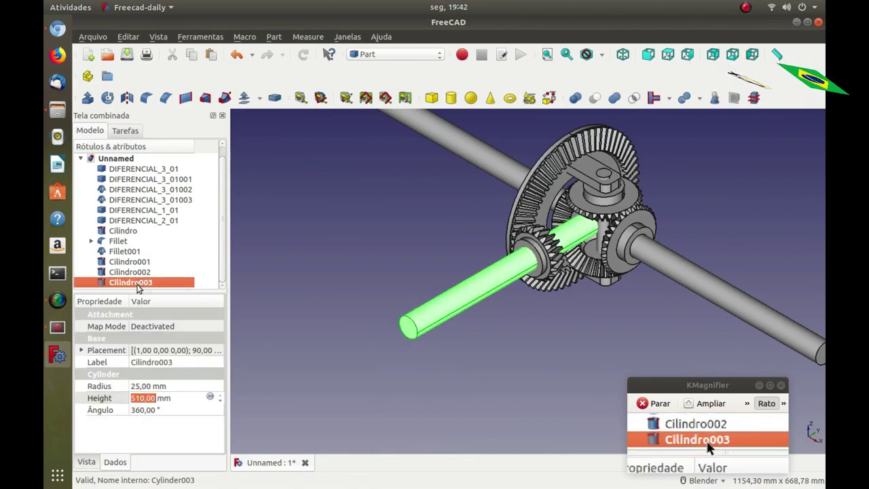
Slide Cilindro003 177 mm outward along its axis so it protrudes as a shaft
{"action": "double_click", "coordinate": [138, 283]}
{"action": "mouse_move", "coordinate": [532, 251]}
{"action": "left_mouse_down"}
{"action": "mouse_move", "coordinate": [468, 322]}
{"action": "mouse_move", "coordinate": [489, 309]}
{"action": "mouse_move", "coordinate": [465, 294]}
{"action": "mouse_move", "coordinate": [473, 316]}
{"action": "mouse_move", "coordinate": [482, 315]}
{"action": "left_mouse_up"}
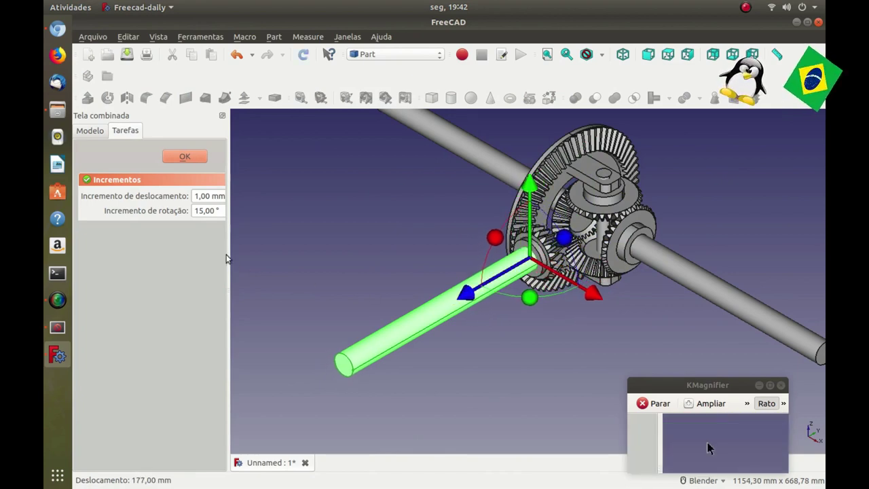
{"action": "left_click", "coordinate": [193, 158]}
{"action": "scroll", "coordinate": [408, 250], "scroll_direction": "down", "scroll_amount": 5}
{"action": "scroll", "coordinate": [429, 265], "scroll_direction": "down", "scroll_amount": 1}
{"action": "scroll", "coordinate": [419, 268], "scroll_direction": "down", "scroll_amount": 1}
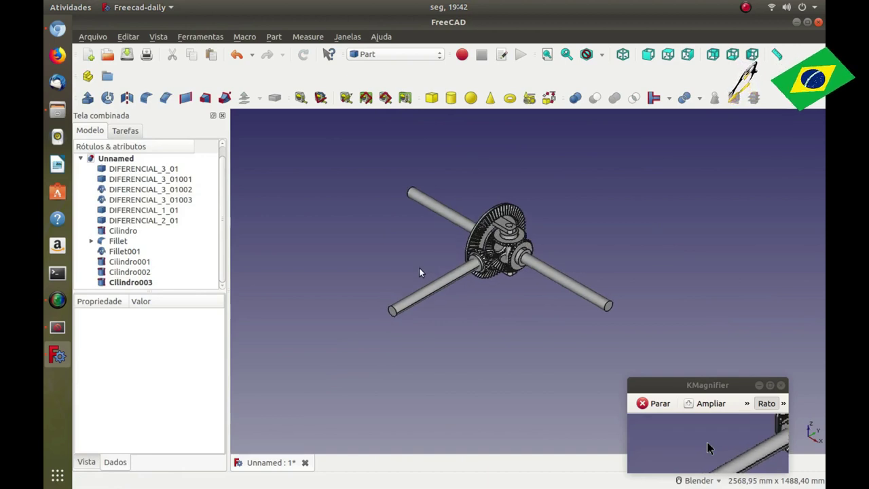
{"action": "scroll", "coordinate": [530, 309], "scroll_direction": "up", "scroll_amount": 1}
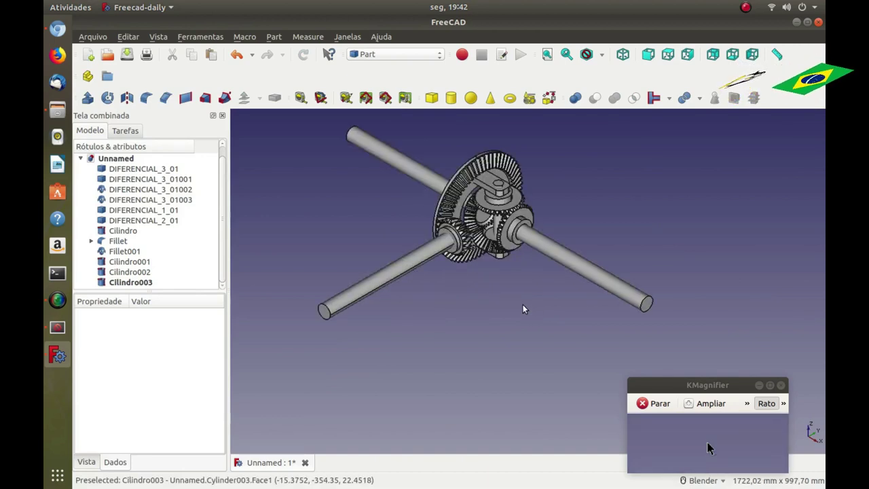
{"action": "scroll", "coordinate": [523, 304], "scroll_direction": "down", "scroll_amount": 3}
Select the four DIFERENCIAL_3 clone parts together in the tree
{"action": "left_click", "coordinate": [162, 169]}
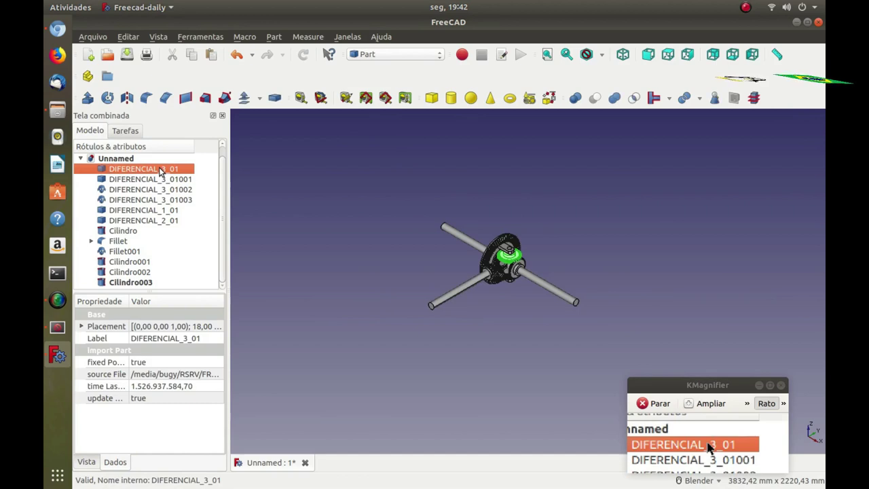
{"action": "left_click", "coordinate": [161, 179], "text": "ctrl"}
{"action": "left_click", "coordinate": [161, 190], "text": "ctrl"}
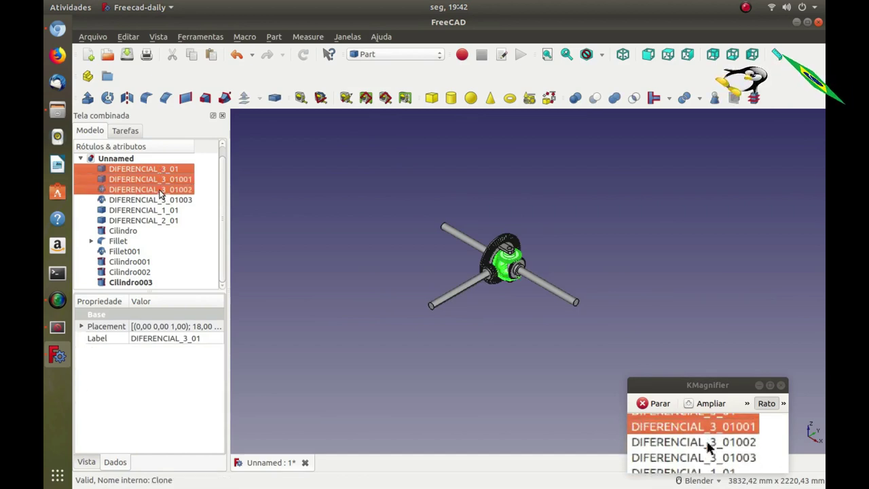
{"action": "left_click", "coordinate": [162, 200], "text": "ctrl"}
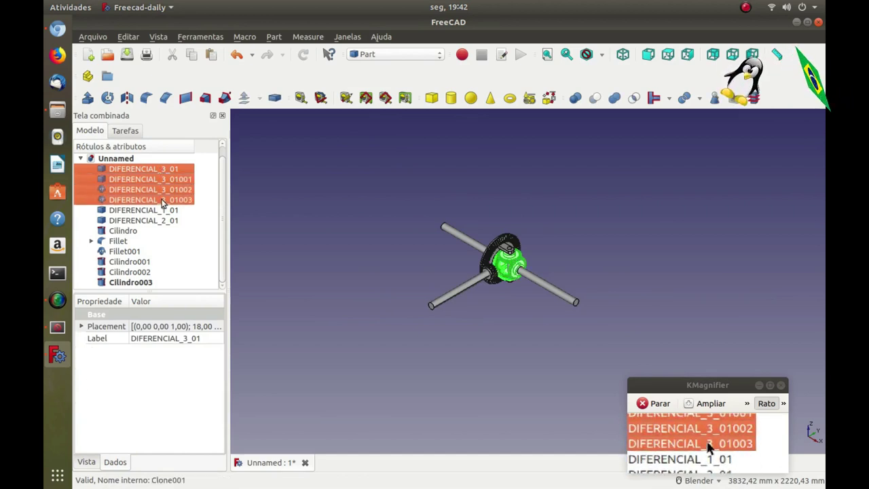
Set their shape colour to light blue (RGB 0, 170, 255)
{"action": "left_click", "coordinate": [90, 461]}
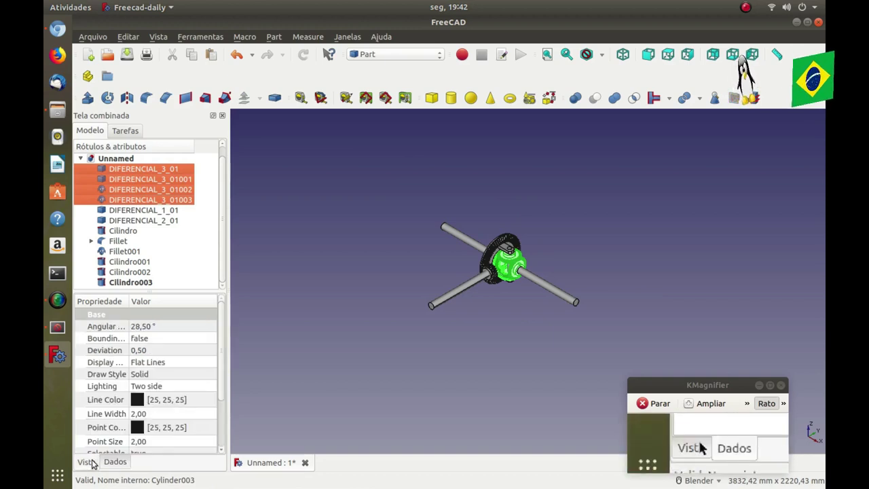
{"action": "left_click_drag", "start_coordinate": [222, 327], "coordinate": [222, 377]}
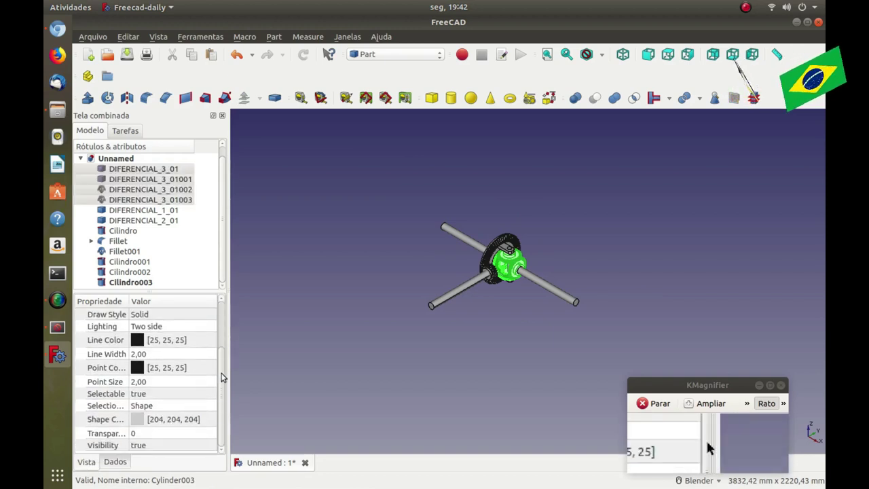
{"action": "left_click", "coordinate": [177, 422]}
{"action": "left_click", "coordinate": [179, 419]}
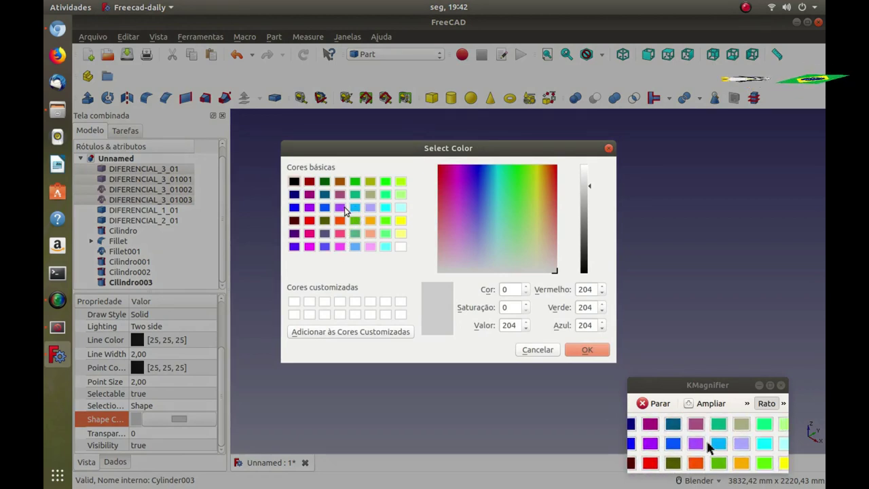
{"action": "left_click", "coordinate": [355, 209]}
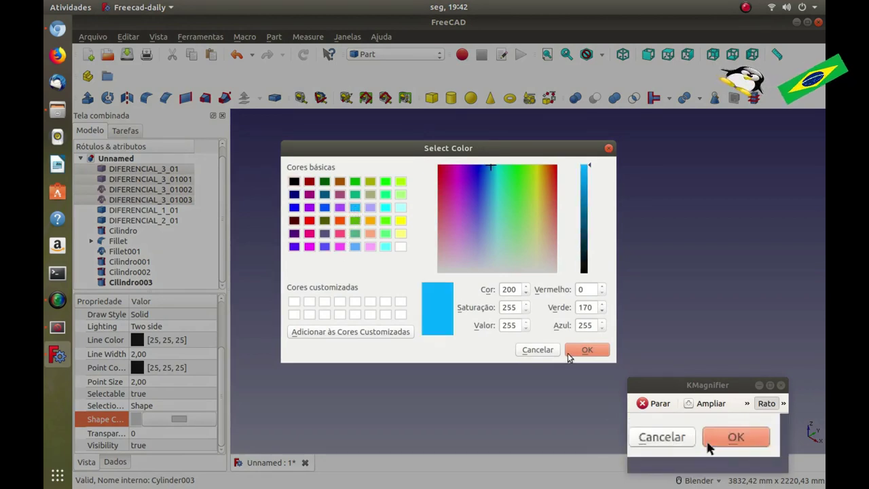
{"action": "left_click", "coordinate": [570, 351]}
{"action": "left_click", "coordinate": [522, 305]}
{"action": "scroll", "coordinate": [511, 286], "scroll_direction": "up", "scroll_amount": 3}
{"action": "middle_click_drag", "start_coordinate": [503, 274], "coordinate": [221, 258]}
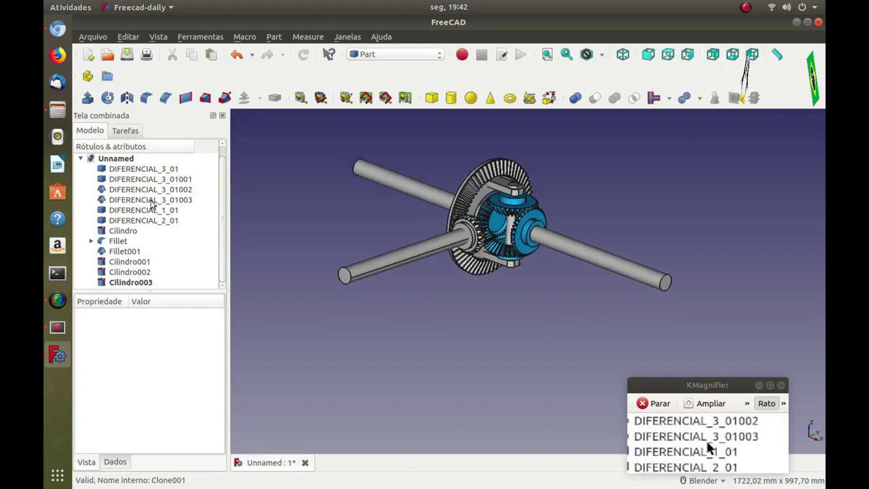
Give the central Cilindro pin a red shape colour
{"action": "left_click", "coordinate": [136, 232]}
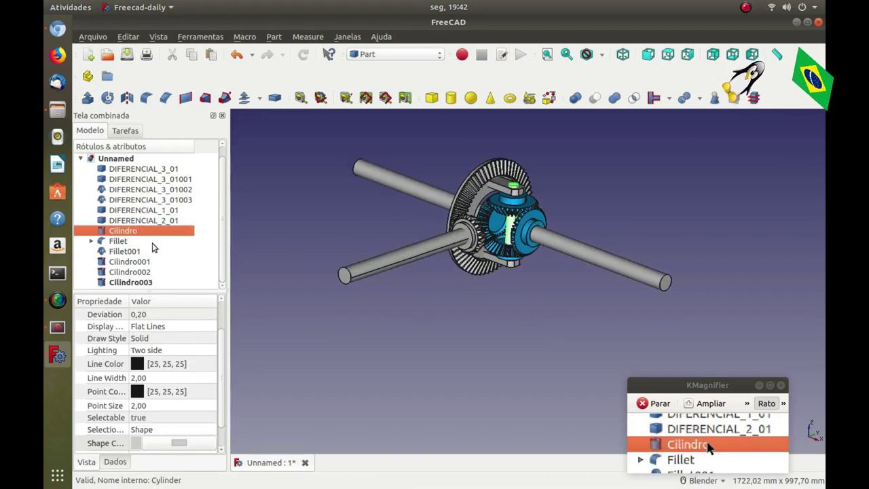
{"action": "left_click", "coordinate": [179, 444]}
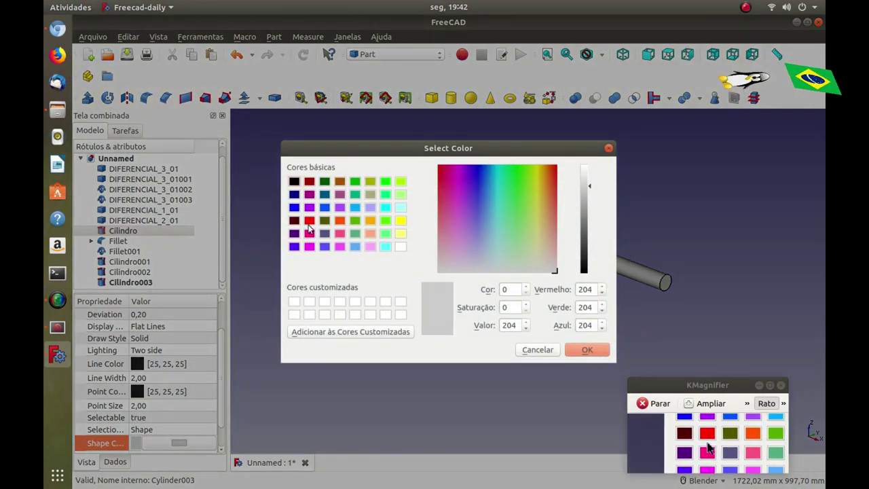
{"action": "left_click", "coordinate": [308, 222]}
{"action": "left_click", "coordinate": [586, 352]}
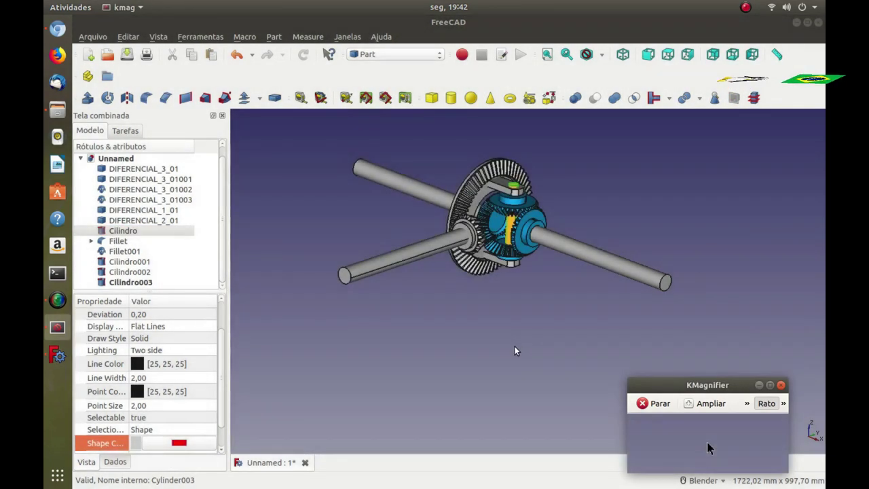
{"action": "left_click", "coordinate": [513, 345]}
{"action": "mouse_move", "coordinate": [489, 321]}
{"action": "middle_mouse_down"}
{"action": "mouse_move", "coordinate": [476, 312]}
{"action": "mouse_move", "coordinate": [489, 331]}
{"action": "middle_mouse_up"}
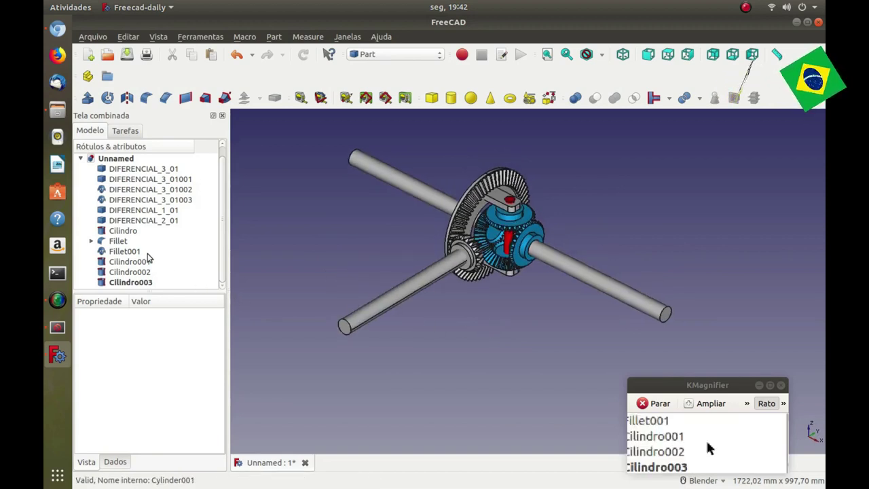
Set the shape colour of brackets Fillet and Fillet001 to orange
{"action": "left_click", "coordinate": [123, 233]}
{"action": "left_click", "coordinate": [119, 242]}
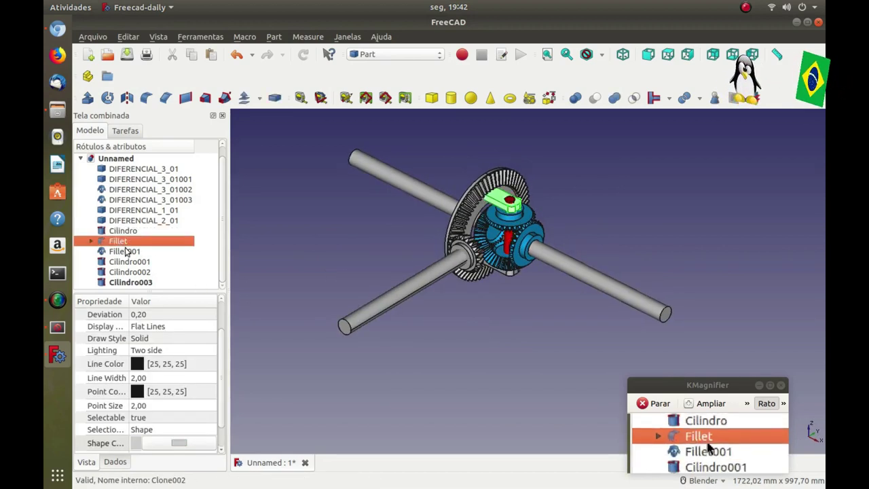
{"action": "left_click", "coordinate": [126, 253], "text": "ctrl"}
{"action": "left_click", "coordinate": [176, 443]}
{"action": "left_click", "coordinate": [175, 443]}
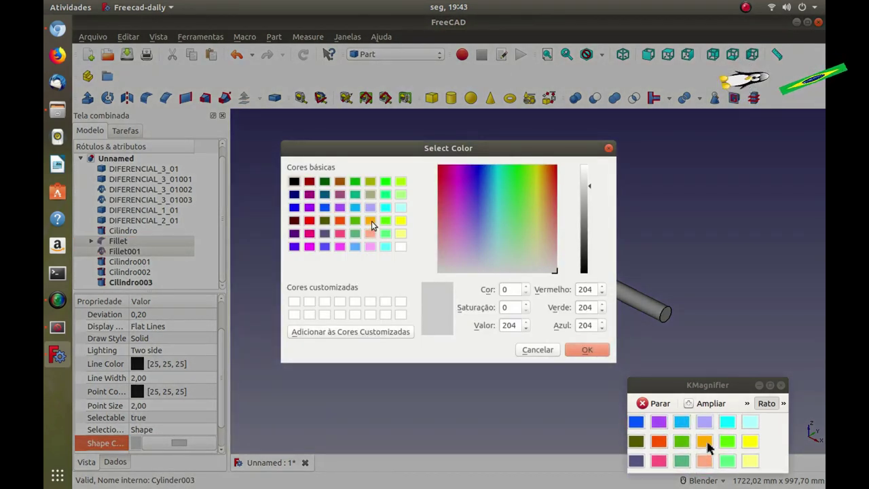
{"action": "left_click", "coordinate": [371, 221]}
{"action": "left_click", "coordinate": [582, 352]}
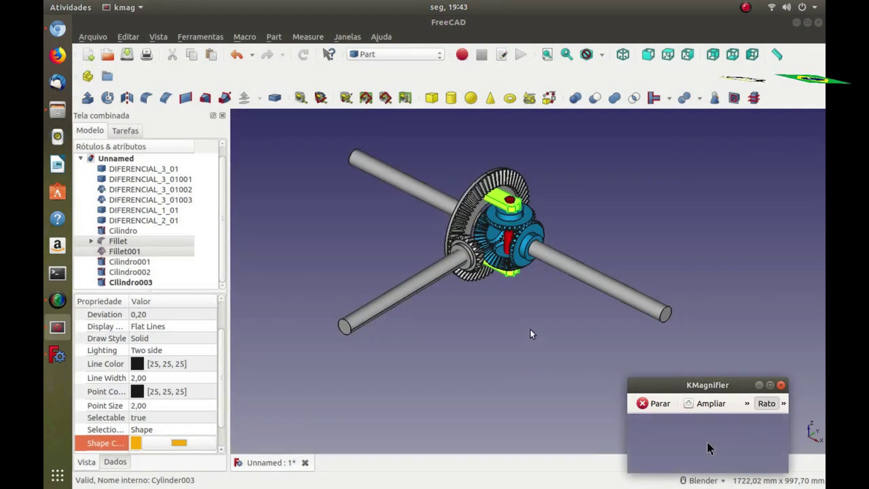
{"action": "left_click", "coordinate": [531, 329]}
{"action": "middle_click_drag", "start_coordinate": [530, 329], "coordinate": [491, 297]}
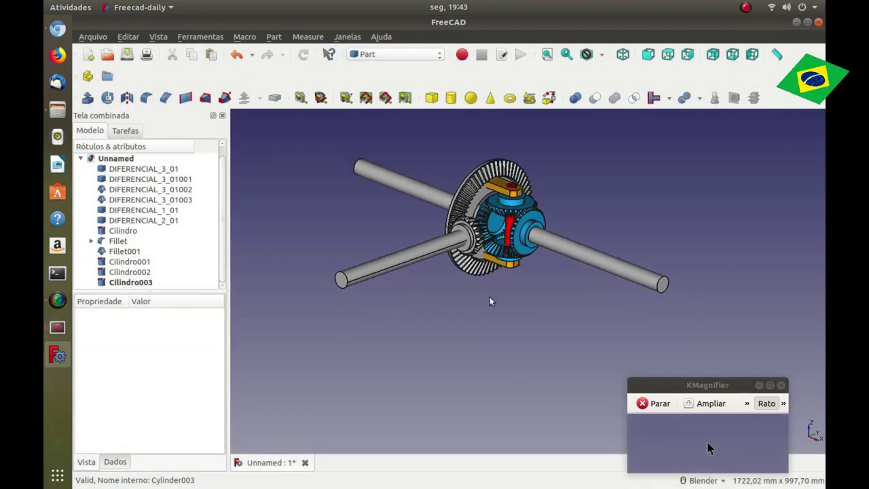
{"action": "left_click", "coordinate": [129, 262]}
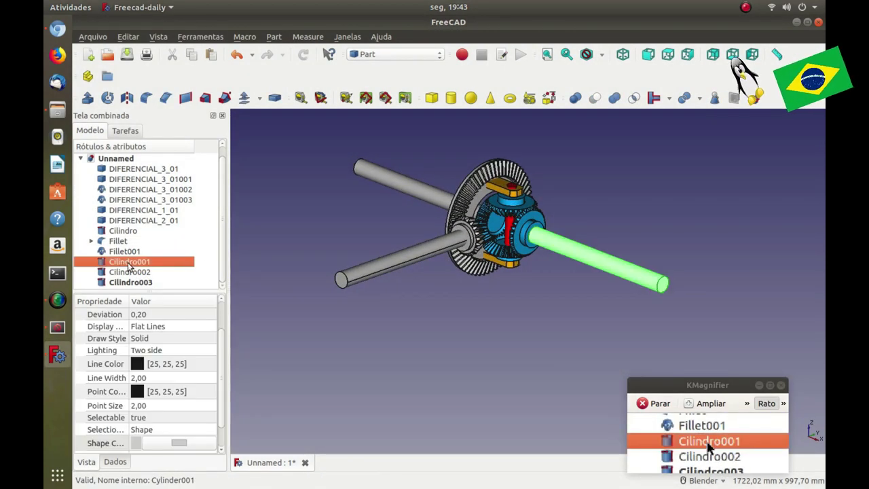
Give the DIFERENCIAL_1_01 ring gear a bright green shape colour
{"action": "left_click", "coordinate": [135, 212]}
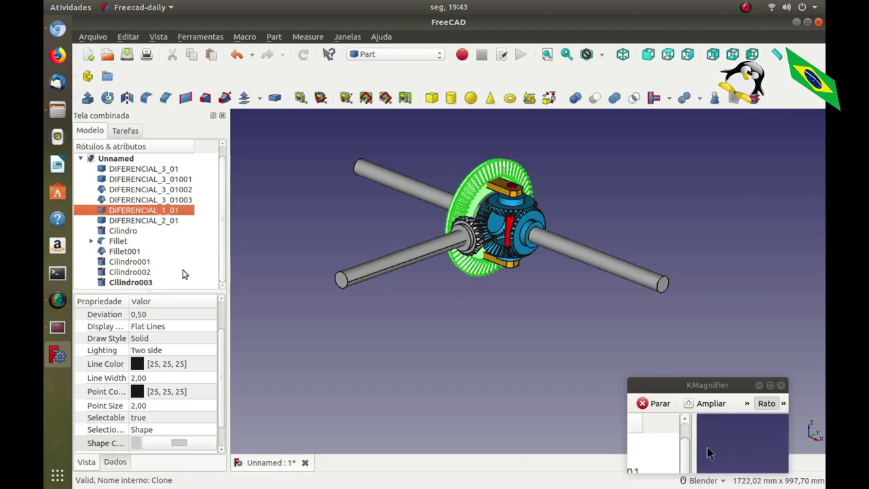
{"action": "left_click", "coordinate": [180, 442]}
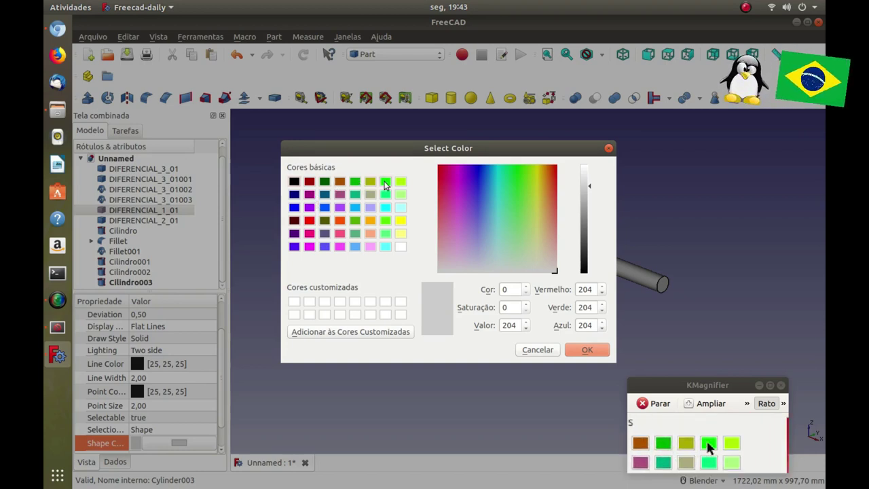
{"action": "left_click", "coordinate": [385, 181]}
{"action": "left_click", "coordinate": [587, 349]}
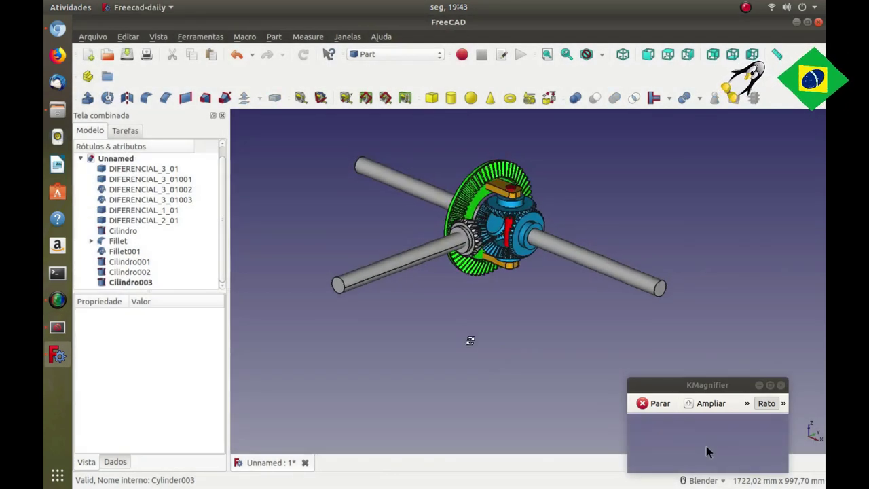
{"action": "middle_click_drag", "start_coordinate": [471, 334], "coordinate": [436, 332]}
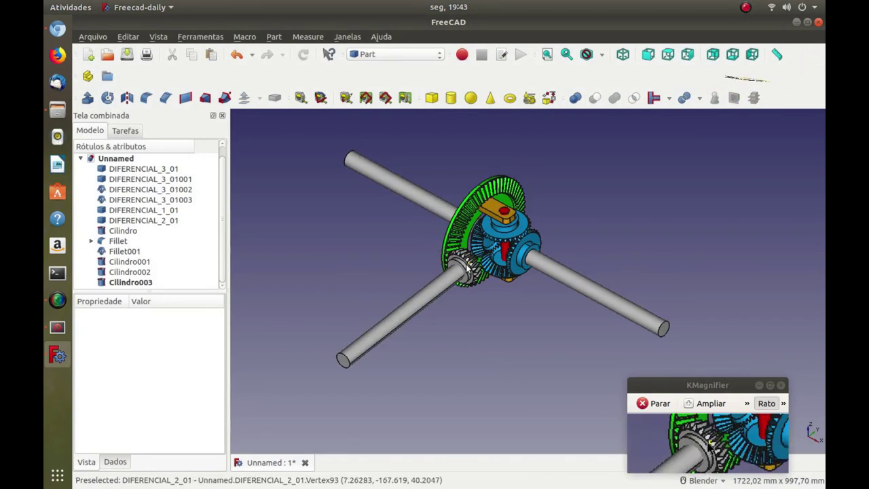
Set the DIFERENCIAL_2_01 pinion gear's shape colour to dark blue
{"action": "scroll", "coordinate": [465, 268], "scroll_direction": "up", "scroll_amount": 3}
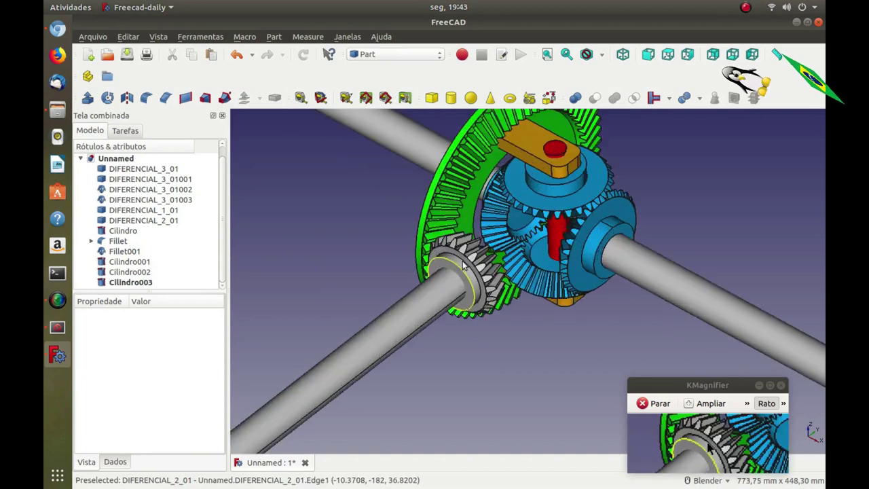
{"action": "left_click", "coordinate": [467, 282]}
{"action": "left_click", "coordinate": [159, 221]}
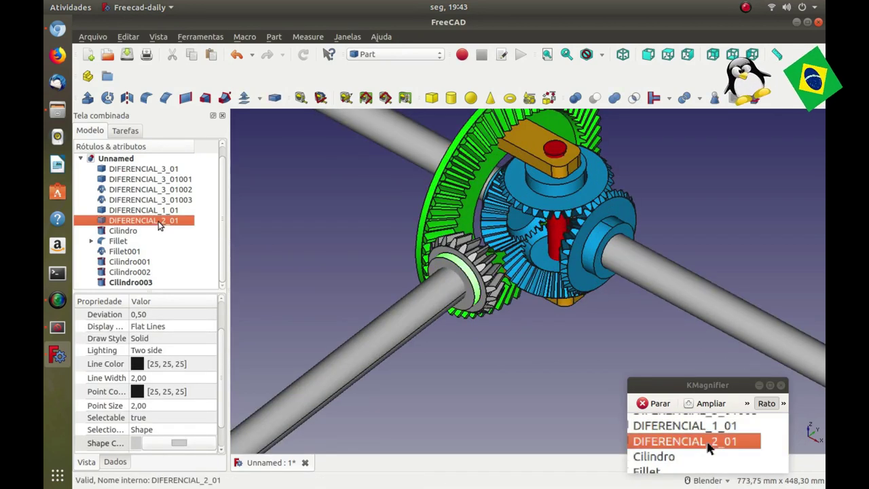
{"action": "double_click", "coordinate": [179, 442]}
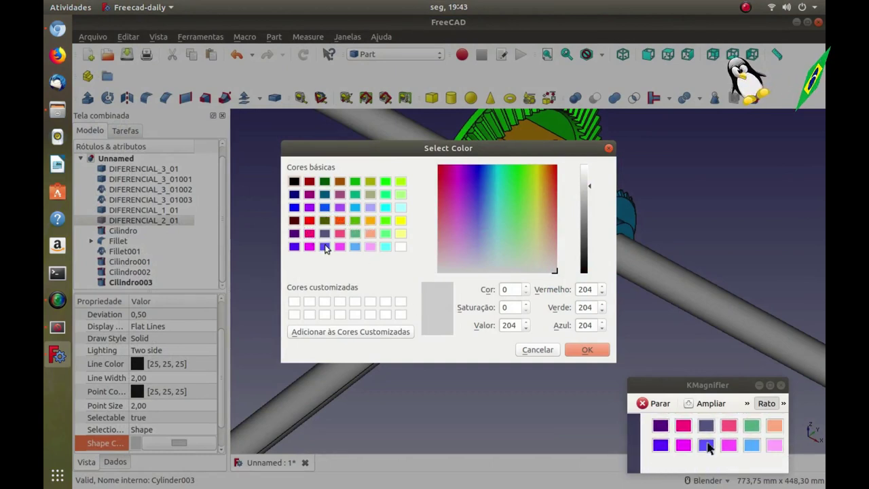
{"action": "left_click", "coordinate": [296, 210]}
{"action": "left_click", "coordinate": [585, 350]}
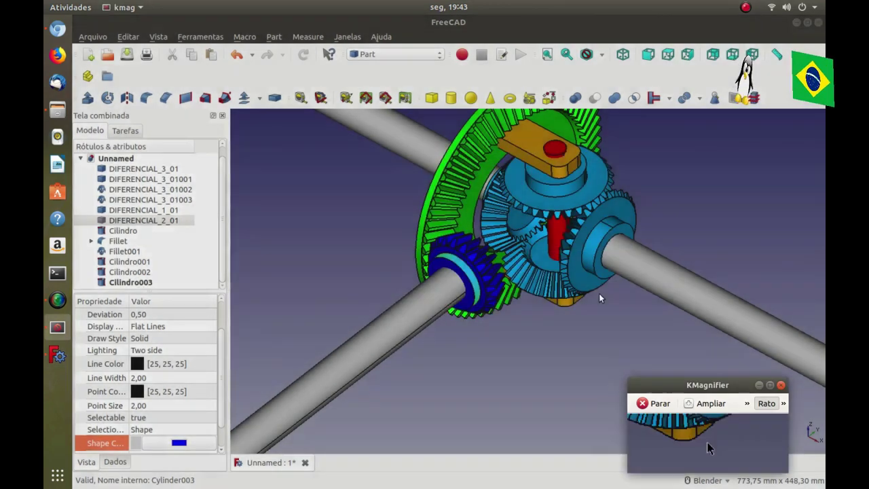
{"action": "scroll", "coordinate": [563, 307], "scroll_direction": "down", "scroll_amount": 5}
{"action": "middle_click_drag", "start_coordinate": [564, 307], "coordinate": [567, 302]}
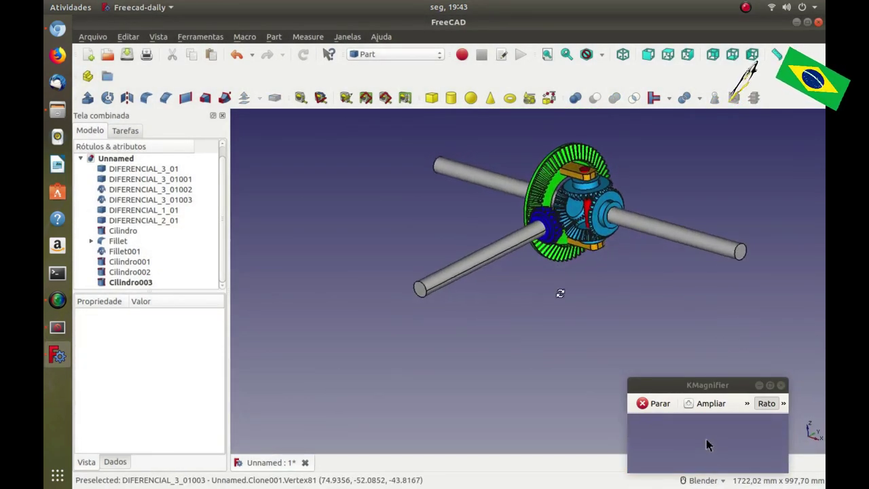
{"action": "scroll", "coordinate": [566, 302], "scroll_direction": "down", "scroll_amount": 2}
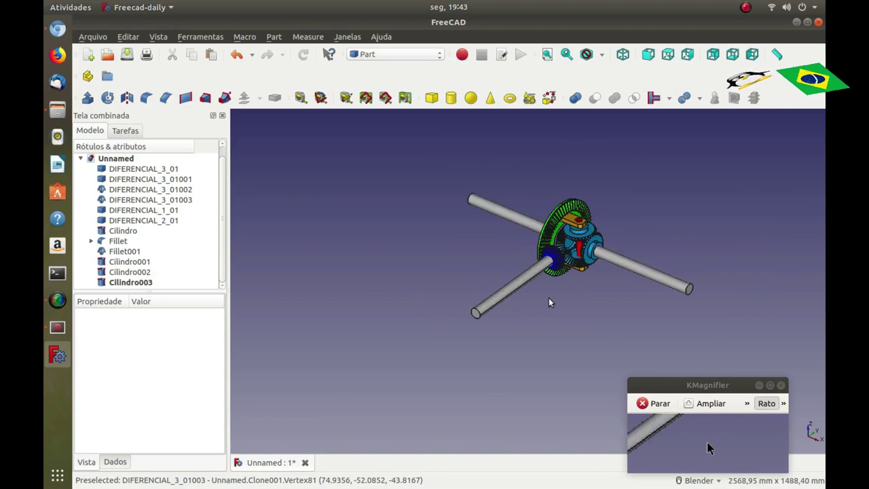
Give shafts Cilindro001, Cilindro002 and Cilindro003 a yellow shape colour
{"action": "left_click", "coordinate": [128, 264]}
{"action": "left_click", "coordinate": [131, 271], "text": "ctrl"}
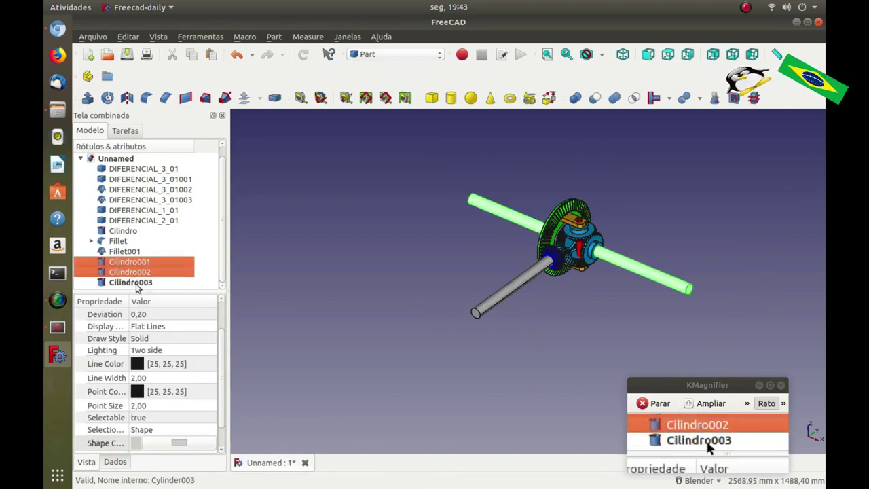
{"action": "left_click", "coordinate": [136, 283], "text": "ctrl"}
{"action": "left_click", "coordinate": [179, 440]}
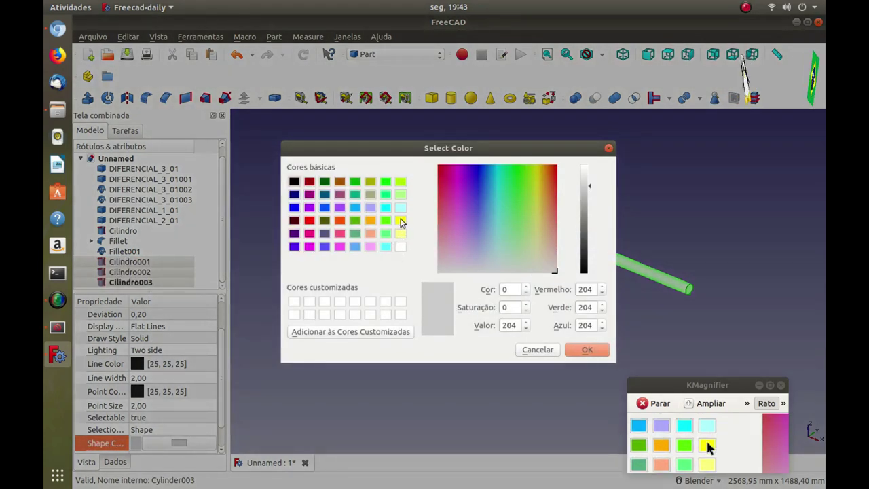
{"action": "left_click", "coordinate": [400, 221]}
{"action": "left_click", "coordinate": [586, 349]}
{"action": "mouse_move", "coordinate": [658, 242]}
{"action": "middle_mouse_down"}
{"action": "mouse_move", "coordinate": [676, 248]}
{"action": "mouse_move", "coordinate": [590, 284]}
{"action": "mouse_move", "coordinate": [595, 218]}
{"action": "mouse_move", "coordinate": [477, 286]}
{"action": "mouse_move", "coordinate": [452, 328]}
{"action": "mouse_move", "coordinate": [394, 304]}
{"action": "mouse_move", "coordinate": [369, 319]}
{"action": "mouse_move", "coordinate": [365, 353]}
{"action": "mouse_move", "coordinate": [372, 357]}
{"action": "mouse_move", "coordinate": [400, 343]}
{"action": "mouse_move", "coordinate": [423, 316]}
{"action": "mouse_move", "coordinate": [498, 278]}
{"action": "middle_mouse_up"}
{"action": "scroll", "coordinate": [570, 292], "scroll_direction": "up", "scroll_amount": 3}
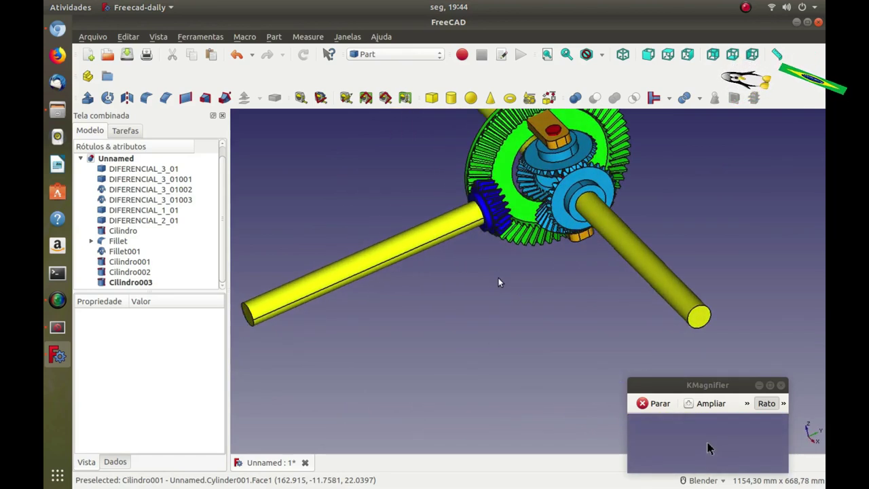
{"action": "scroll", "coordinate": [500, 298], "scroll_direction": "down", "scroll_amount": 2}
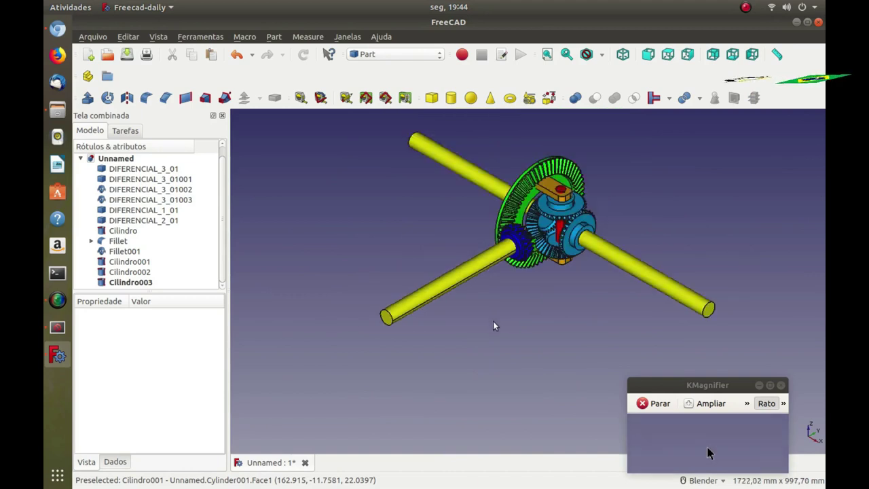
{"action": "scroll", "coordinate": [495, 315], "scroll_direction": "down", "scroll_amount": 2}
{"action": "scroll", "coordinate": [501, 307], "scroll_direction": "up", "scroll_amount": 2}
{"action": "key", "text": "1"}
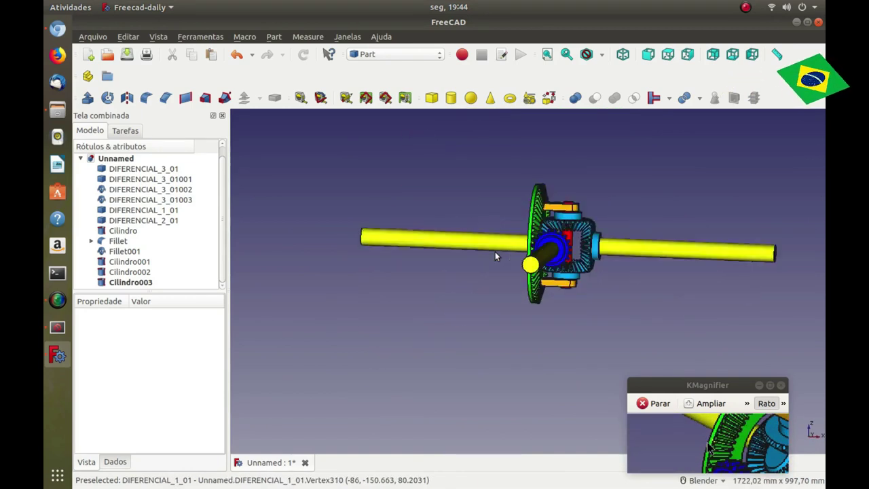
{"action": "key", "text": "2"}
{"action": "scroll", "coordinate": [466, 257], "scroll_direction": "down", "scroll_amount": 2}
{"action": "scroll", "coordinate": [479, 239], "scroll_direction": "down", "scroll_amount": 1}
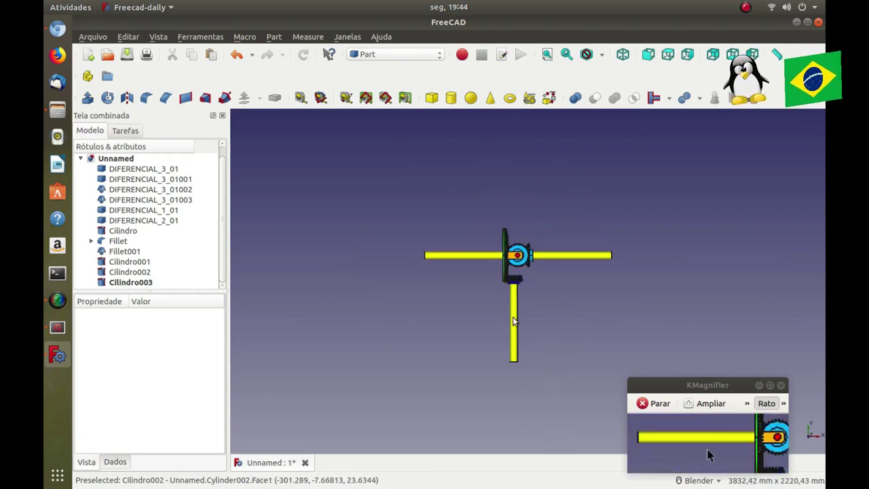
{"action": "scroll", "coordinate": [557, 295], "scroll_direction": "up", "scroll_amount": 2}
{"action": "key", "text": "3"}
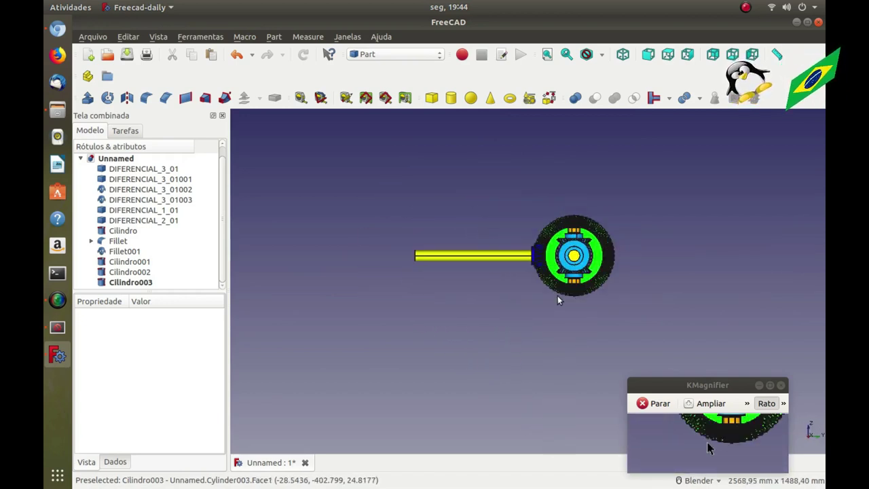
{"action": "scroll", "coordinate": [648, 256], "scroll_direction": "up", "scroll_amount": 2}
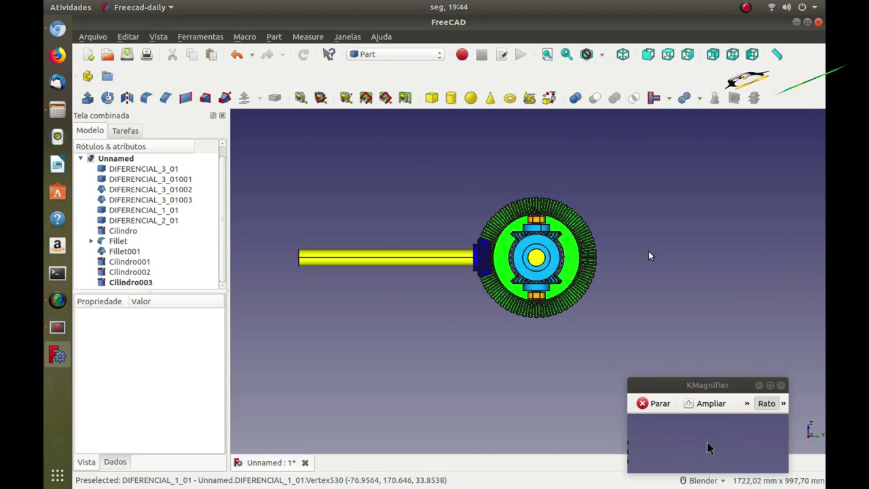
{"action": "key", "text": "1"}
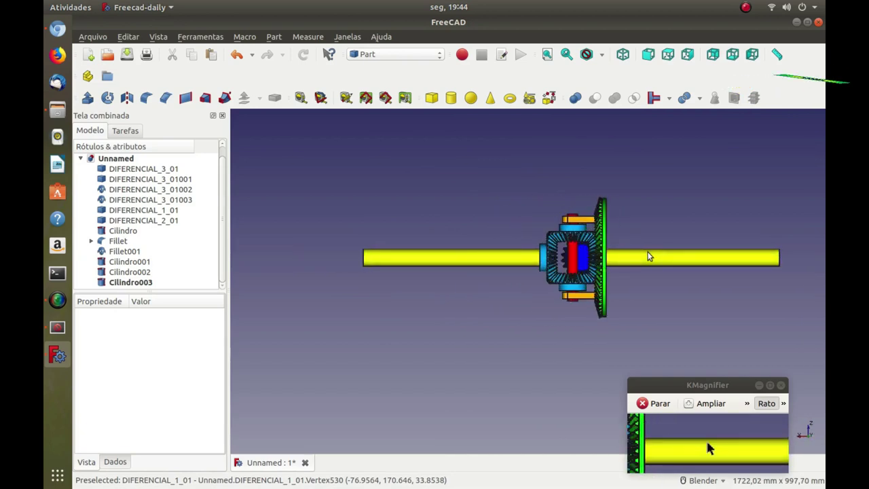
{"action": "key", "text": "2"}
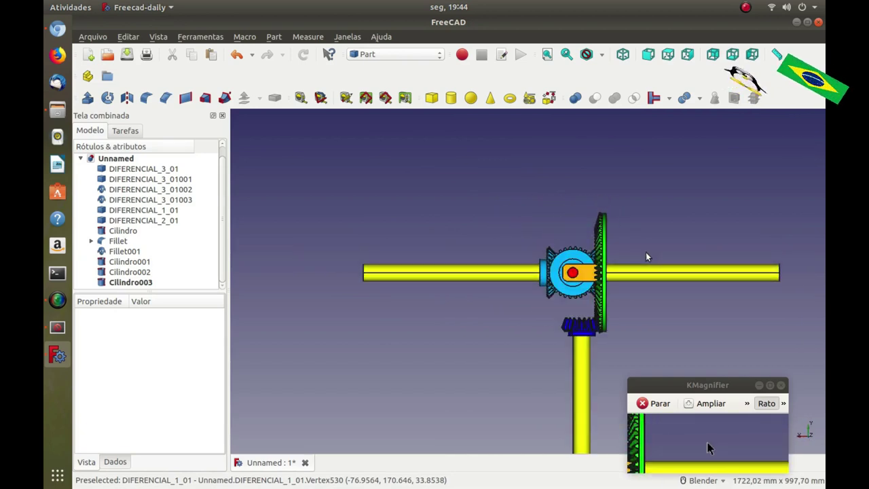
{"action": "scroll", "coordinate": [646, 256], "scroll_direction": "down", "scroll_amount": 2}
{"action": "key", "text": "3"}
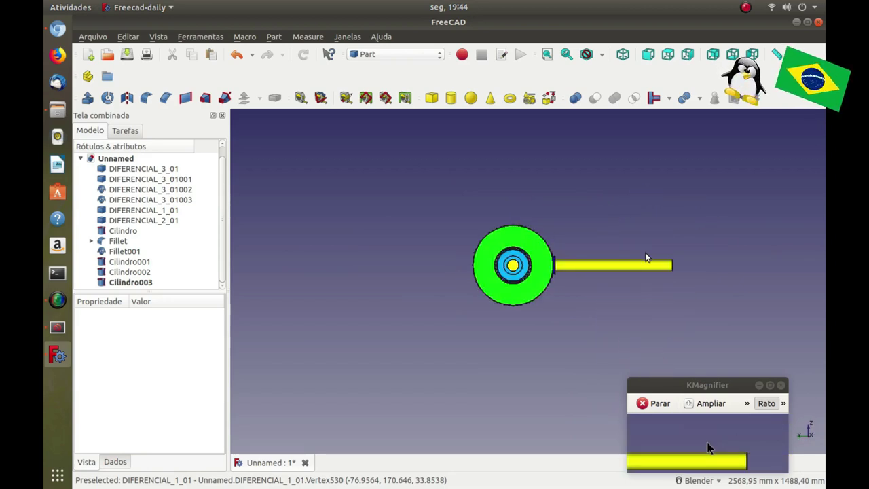
{"action": "key", "text": "0"}
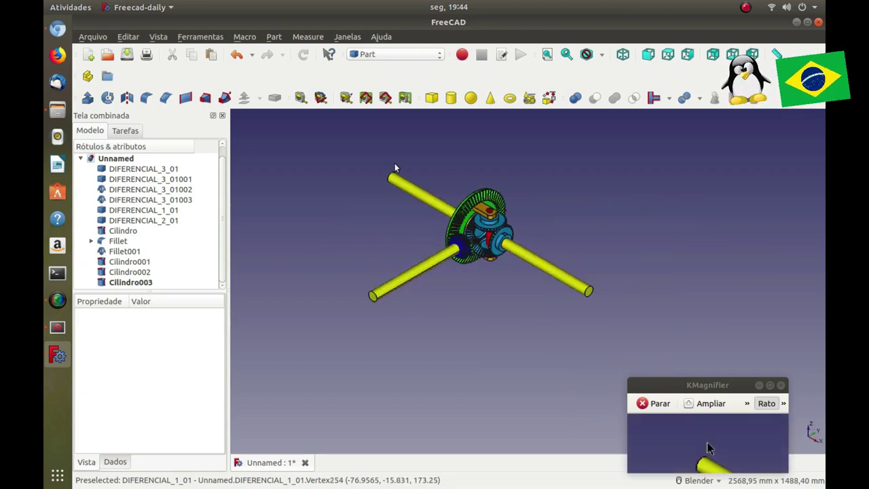
{"action": "scroll", "coordinate": [394, 170], "scroll_direction": "up", "scroll_amount": 2}
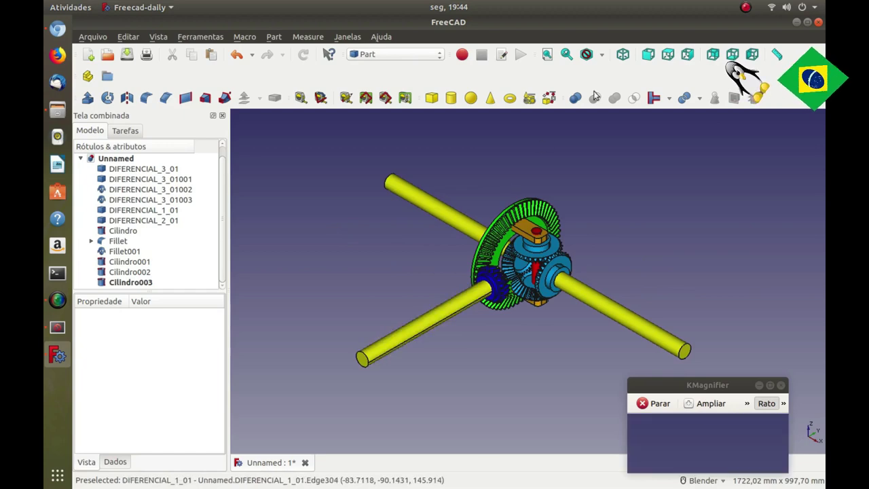
Bring up SimpleScreenRecorder's Pause, Cancel and Save recording menu from the tray
{"action": "left_click", "coordinate": [746, 7]}
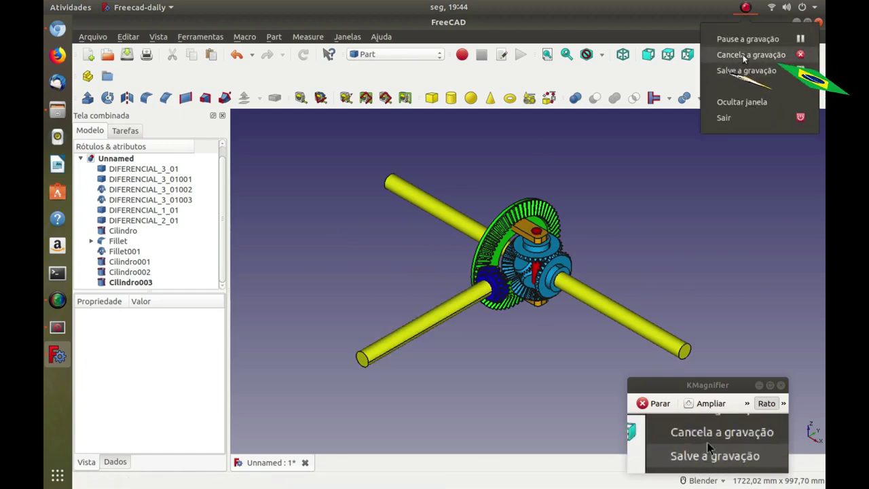